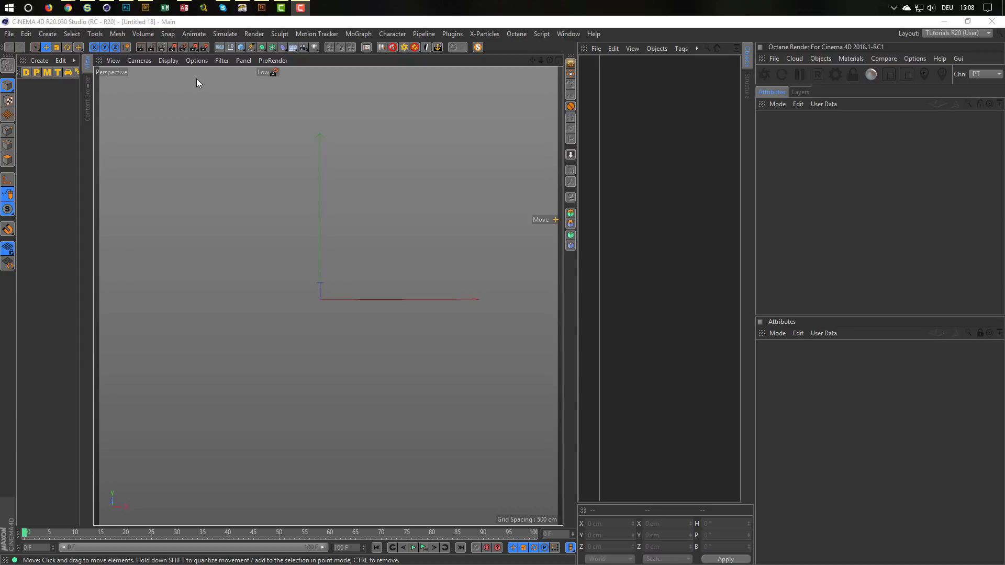
Step: Switch to Adobe Fuse and open the character's face customization settings
{"action": "left_click", "coordinate": [264, 9]}
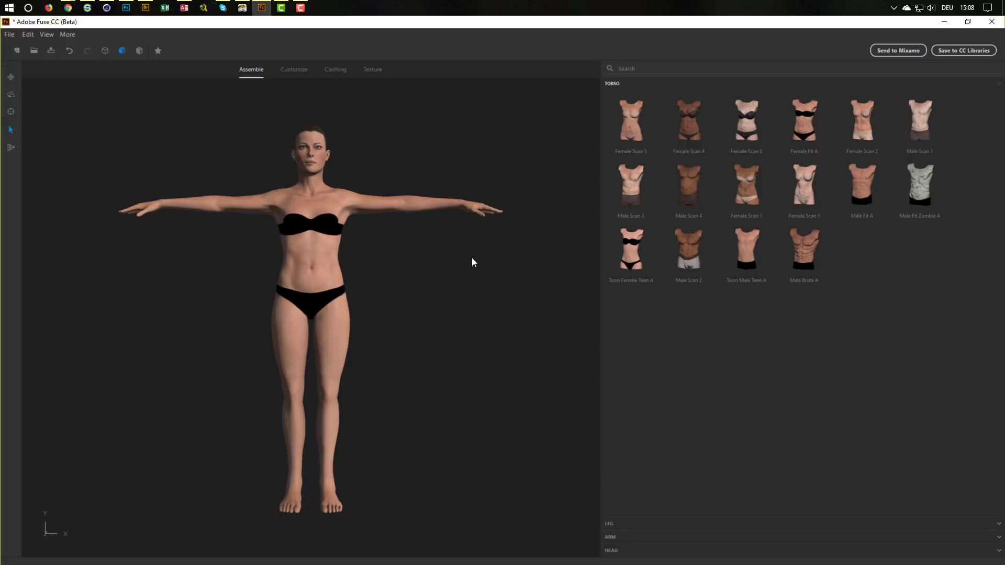
{"action": "left_click", "coordinate": [297, 70]}
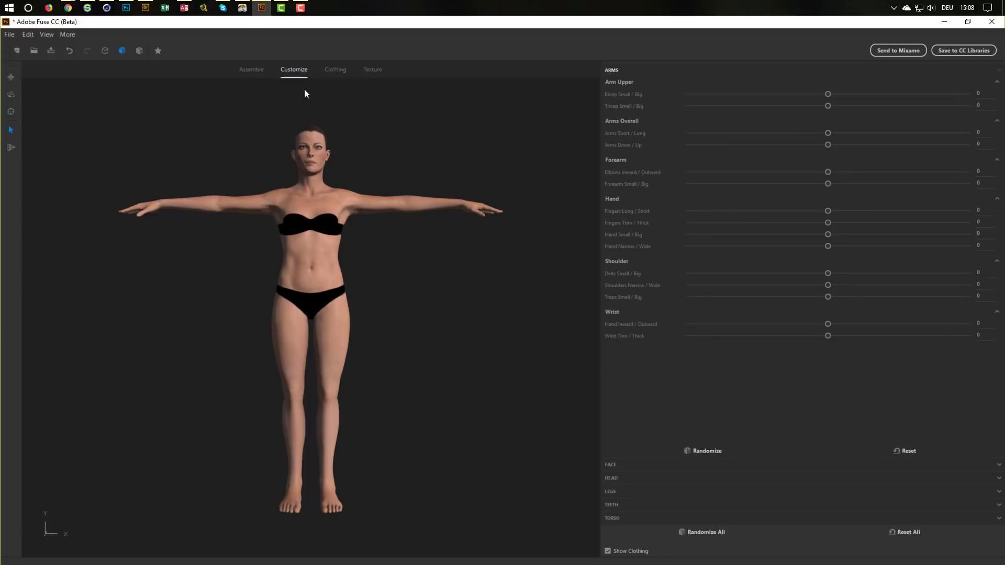
{"action": "left_click", "coordinate": [631, 466]}
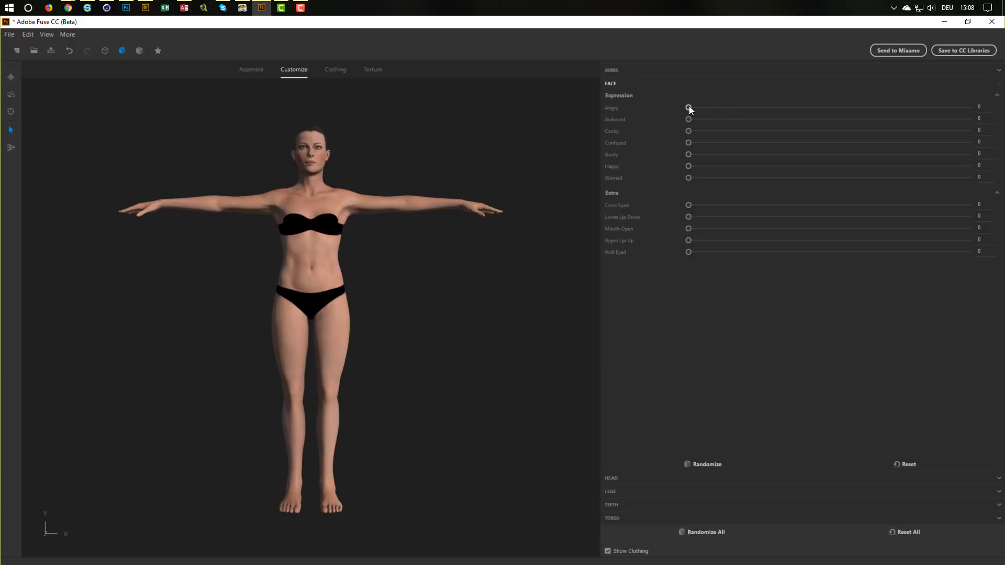
Step: Try out the face expression settings on the character, returning them to neutral
{"action": "left_click_drag", "start_coordinate": [689, 107], "coordinate": [618, 107]}
{"action": "left_click_drag", "start_coordinate": [689, 119], "coordinate": [644, 131]}
{"action": "left_click_drag", "start_coordinate": [951, 169], "coordinate": [623, 180]}
{"action": "left_click_drag", "start_coordinate": [909, 136], "coordinate": [643, 198]}
Step: Dress the character in the Relaxed Tee top, the Skinny Pant bottoms and the Short Boot shoes
{"action": "left_click", "coordinate": [337, 69]}
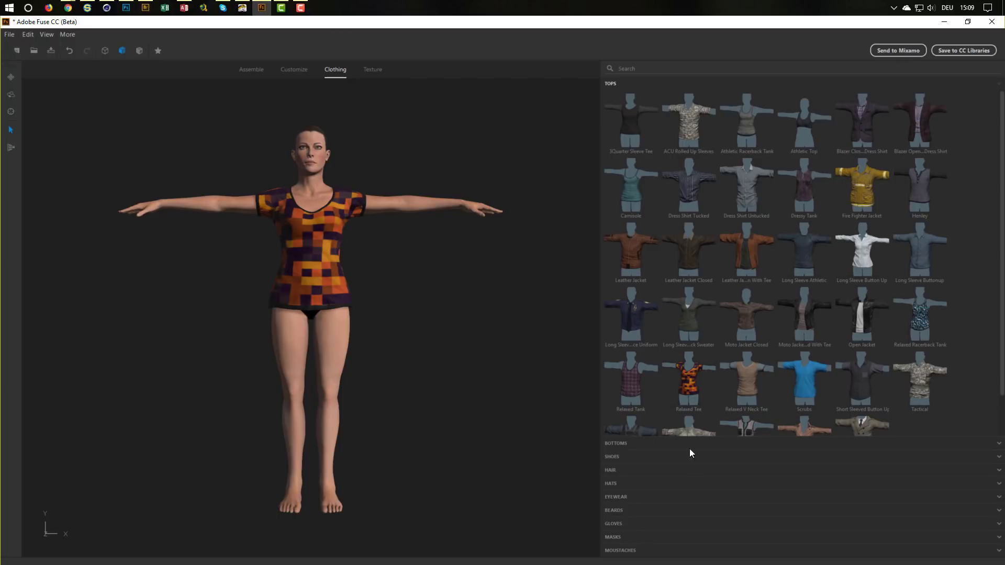
{"action": "left_click", "coordinate": [637, 445]}
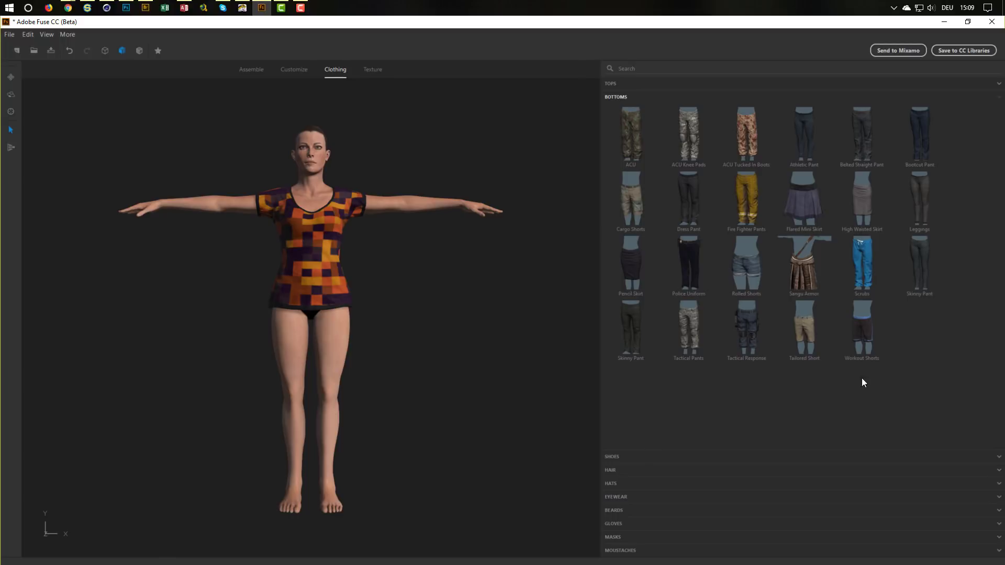
{"action": "left_click", "coordinate": [915, 250]}
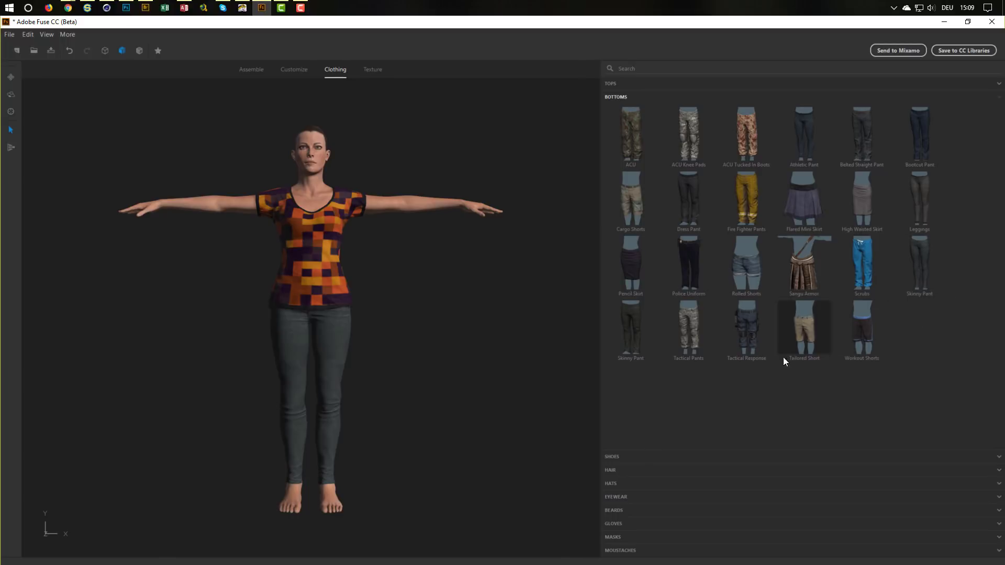
{"action": "left_click", "coordinate": [637, 459]}
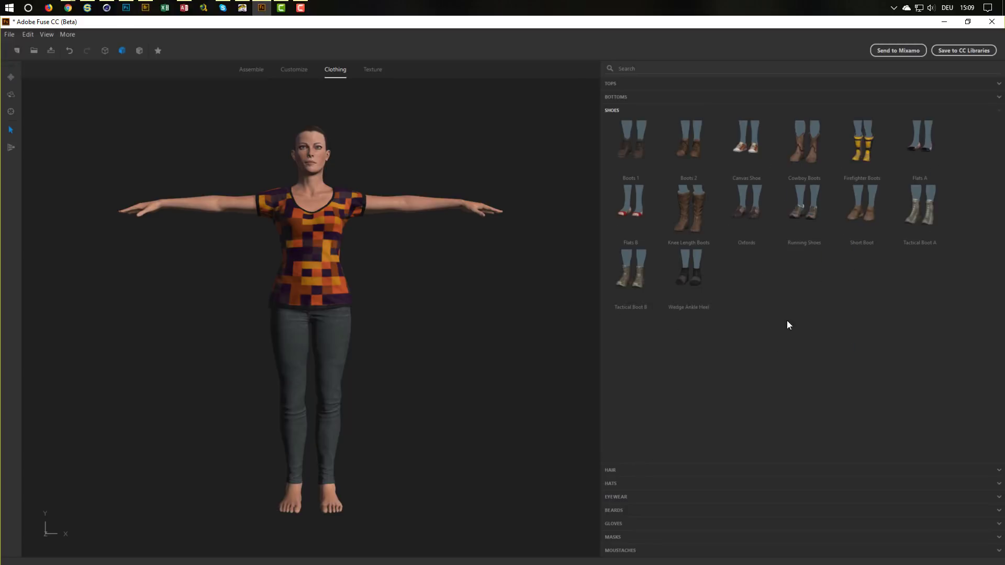
{"action": "left_click", "coordinate": [857, 229]}
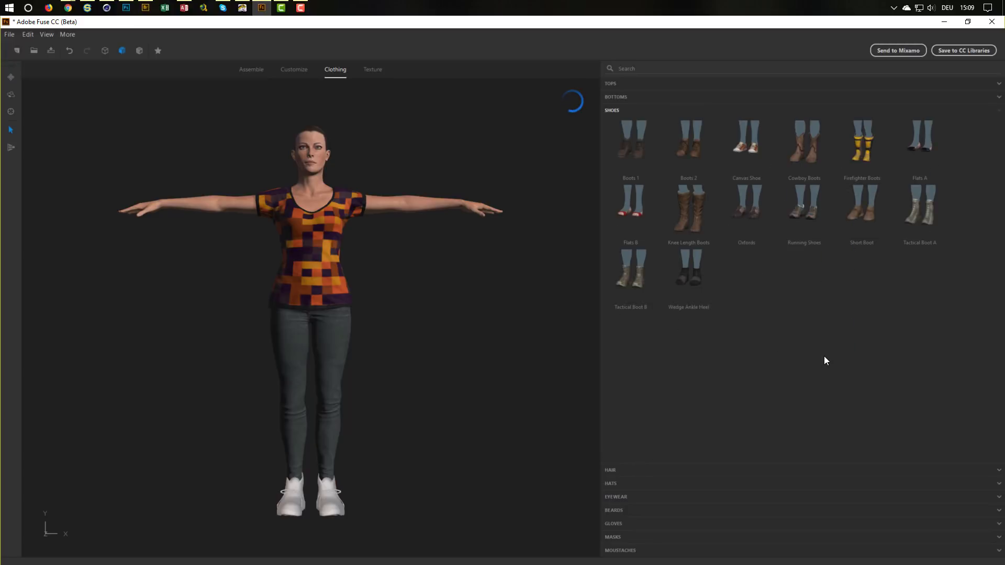
Step: Give the character long blonde hair and the Fedora hat
{"action": "left_click", "coordinate": [631, 470]}
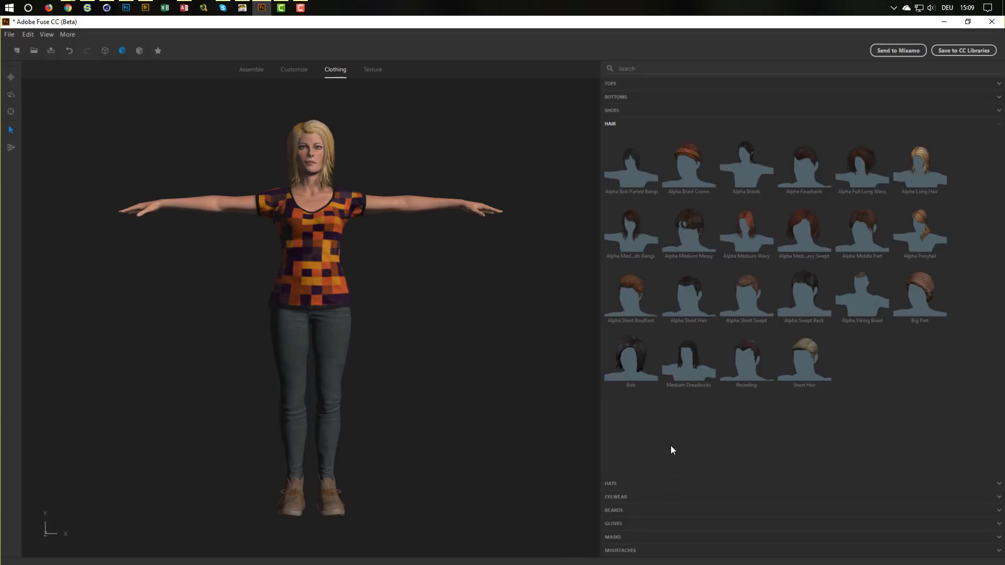
{"action": "left_click", "coordinate": [635, 483]}
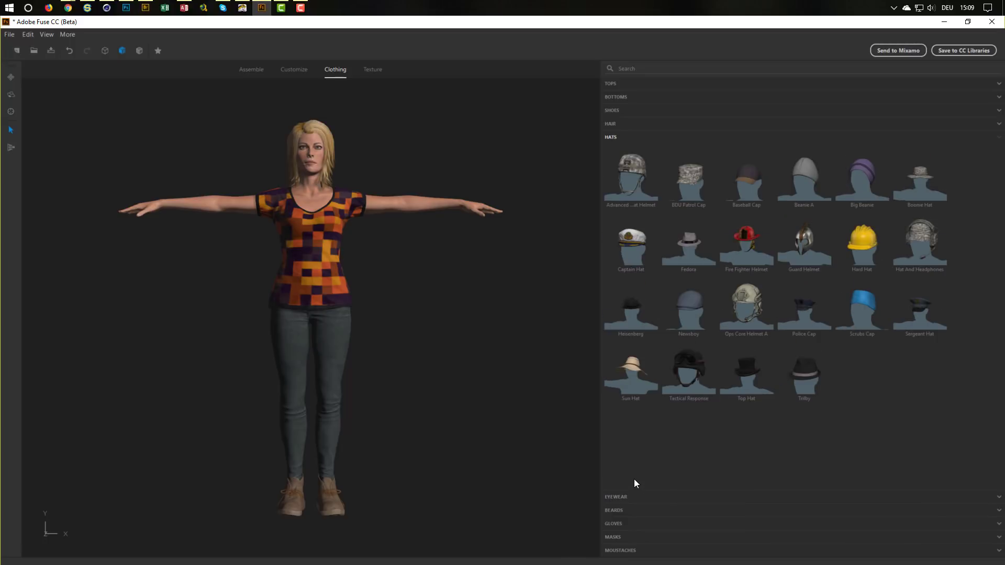
{"action": "left_click", "coordinate": [687, 244]}
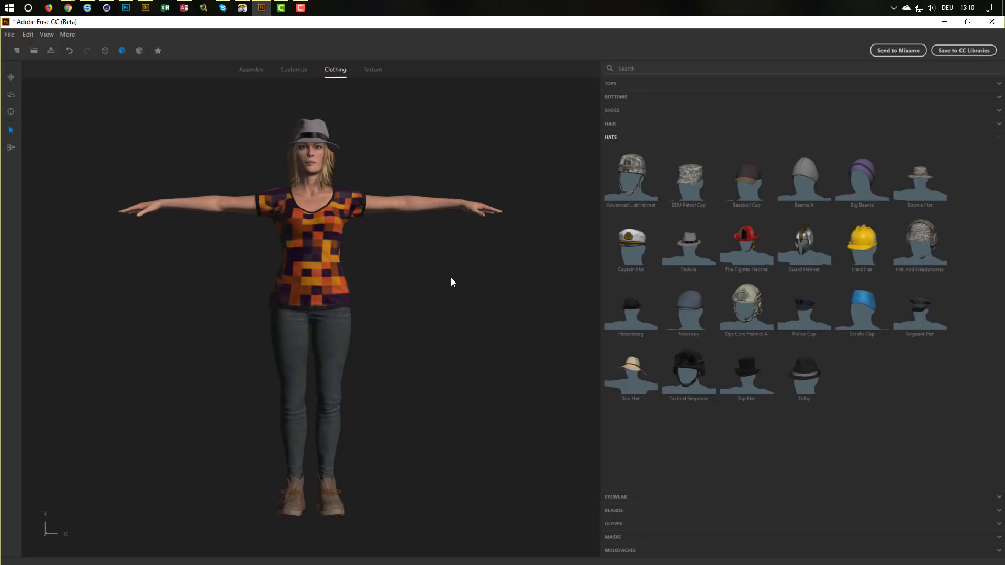
Step: Send the character to Mixamo under the character name FedoraGirl
{"action": "left_click", "coordinate": [891, 51]}
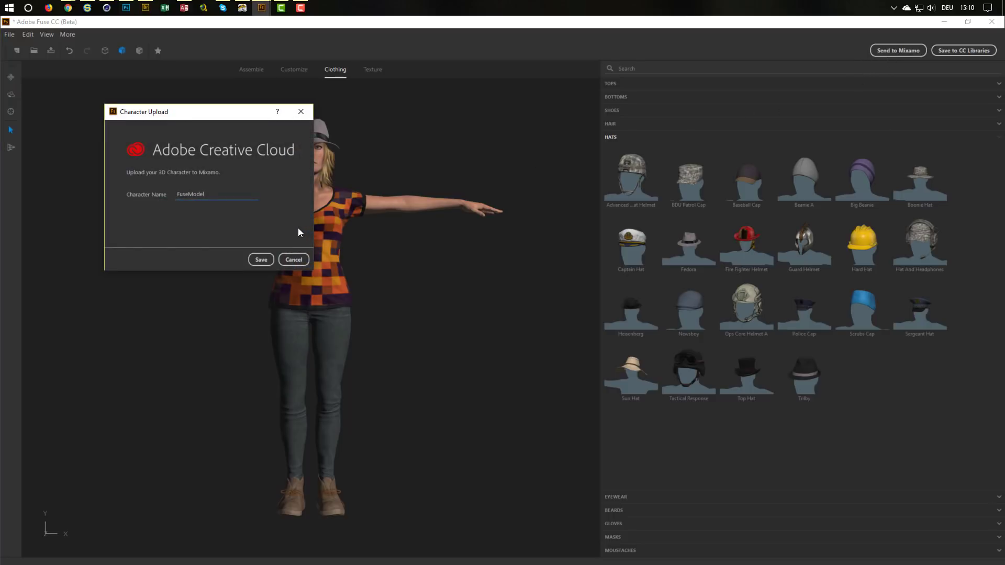
{"action": "key", "text": "shift+Left"}
{"action": "key", "text": "shift+Left"}
{"action": "key", "text": "shift+Left"}
{"action": "key", "text": "shift+Left"}
{"action": "key", "text": "shift+Left"}
{"action": "key", "text": "shift+Left"}
{"action": "key", "text": "shift+Left"}
{"action": "key", "text": "shift+Left"}
{"action": "key", "text": "shift+Left"}
{"action": "type", "text": "FedoraGirl"}
{"action": "left_click", "coordinate": [267, 259]}
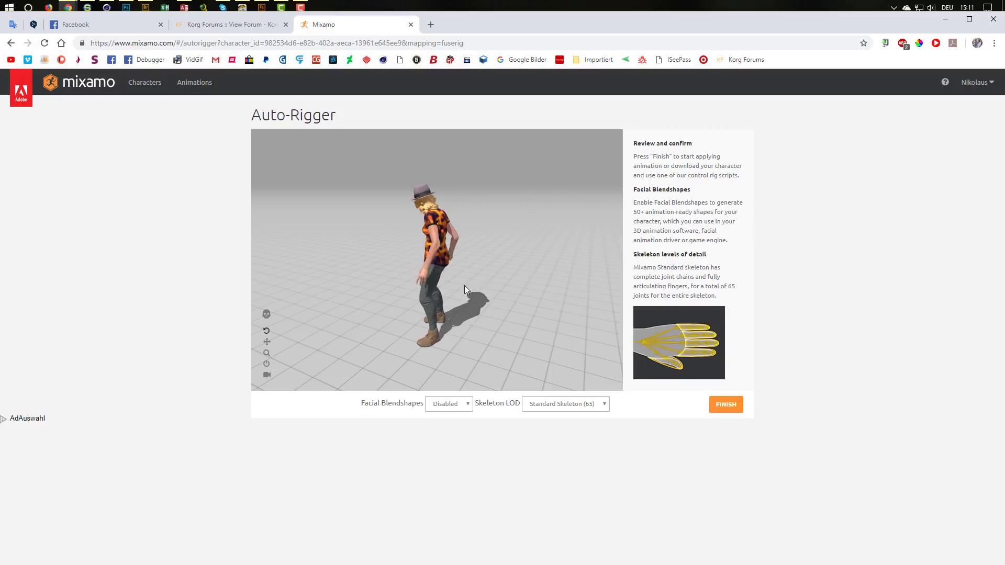
Step: Finish the auto-rigging with the Standard Skeleton (65) and Facial Blendshapes disabled, and continue to animating the character
{"action": "left_click", "coordinate": [590, 408]}
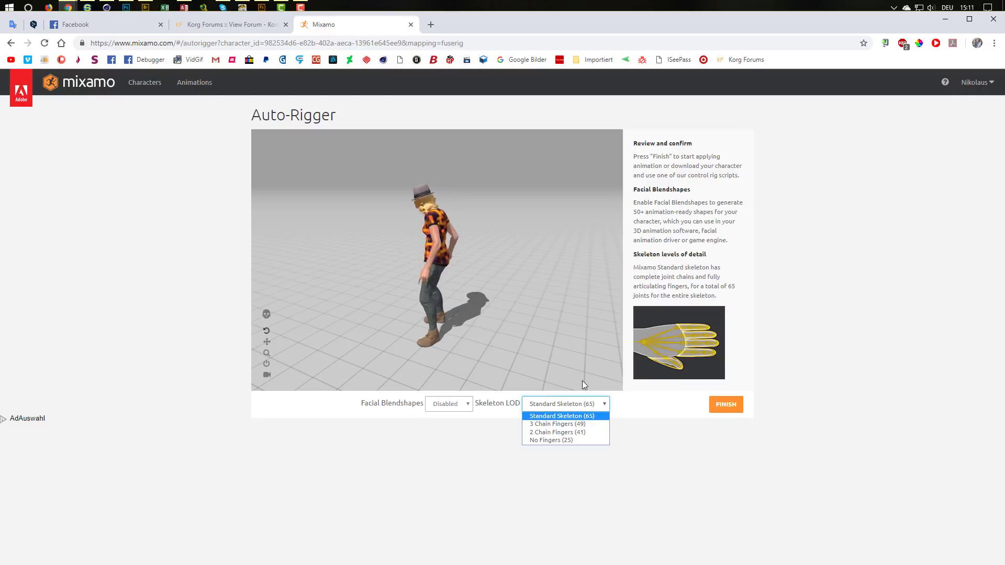
{"action": "left_click", "coordinate": [641, 399]}
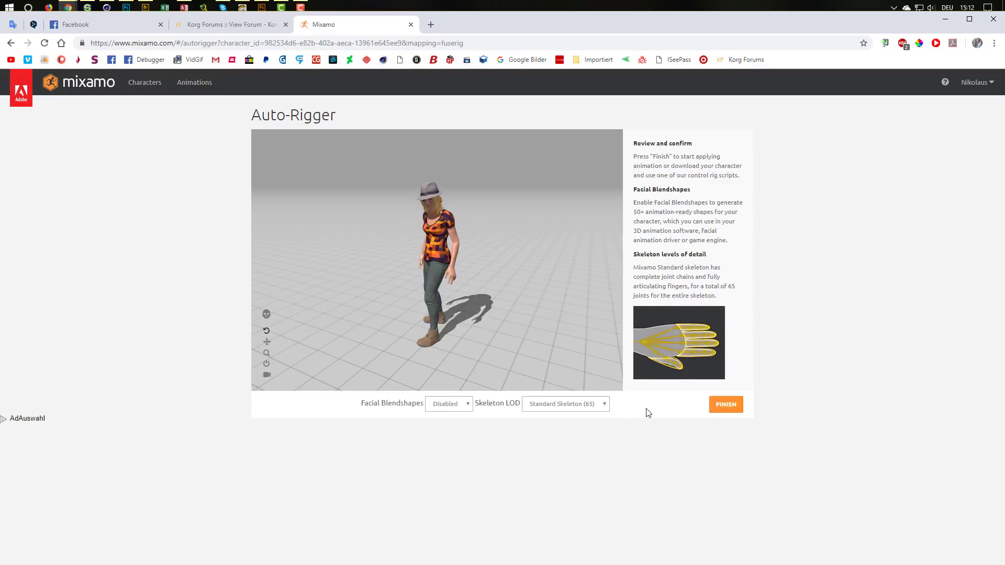
{"action": "left_click", "coordinate": [721, 407]}
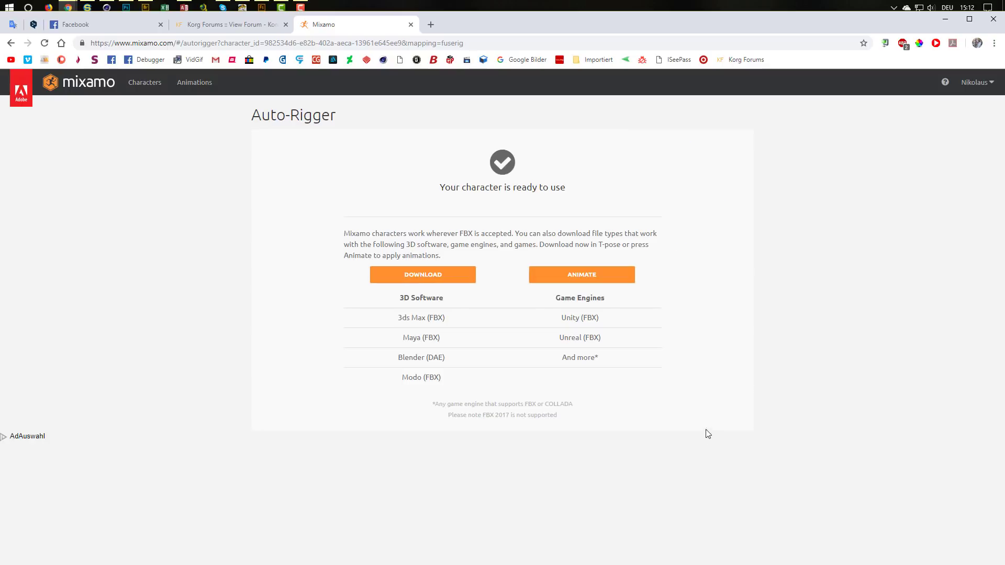
{"action": "left_click", "coordinate": [578, 277]}
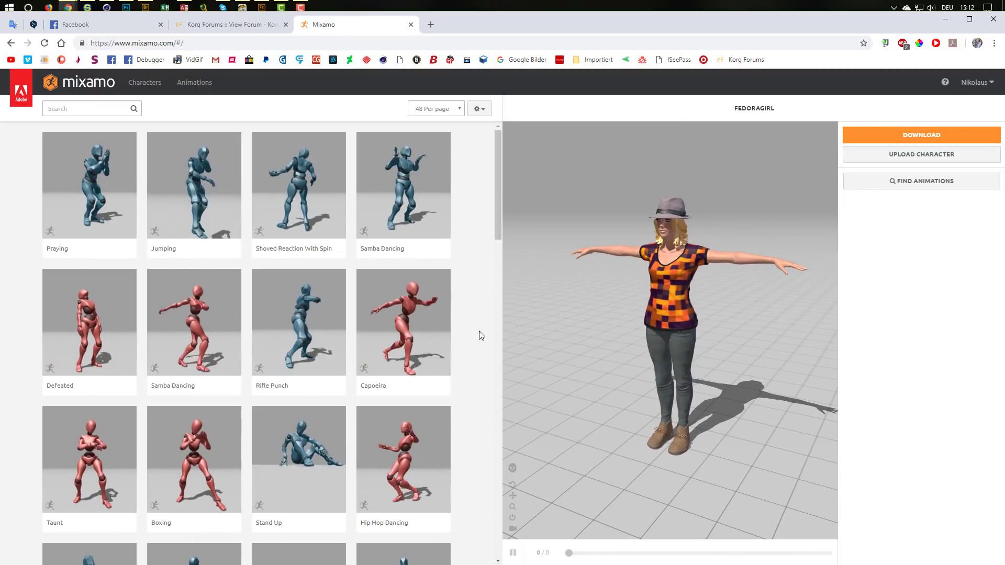
Step: Search the animations for "walk" and preview the two red female Walking animations on the character
{"action": "left_click", "coordinate": [84, 108]}
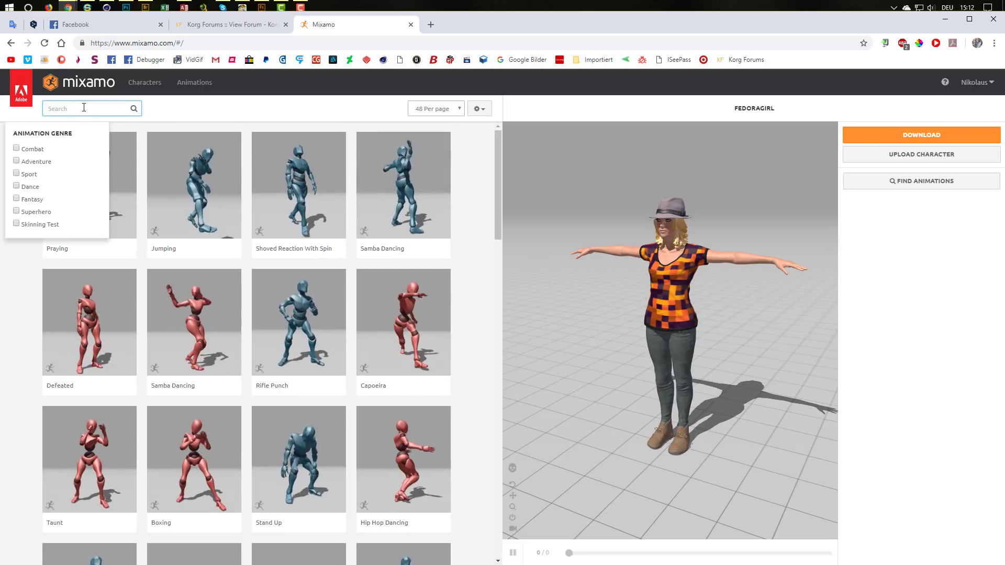
{"action": "type", "text": "walk"}
{"action": "key", "text": "Return"}
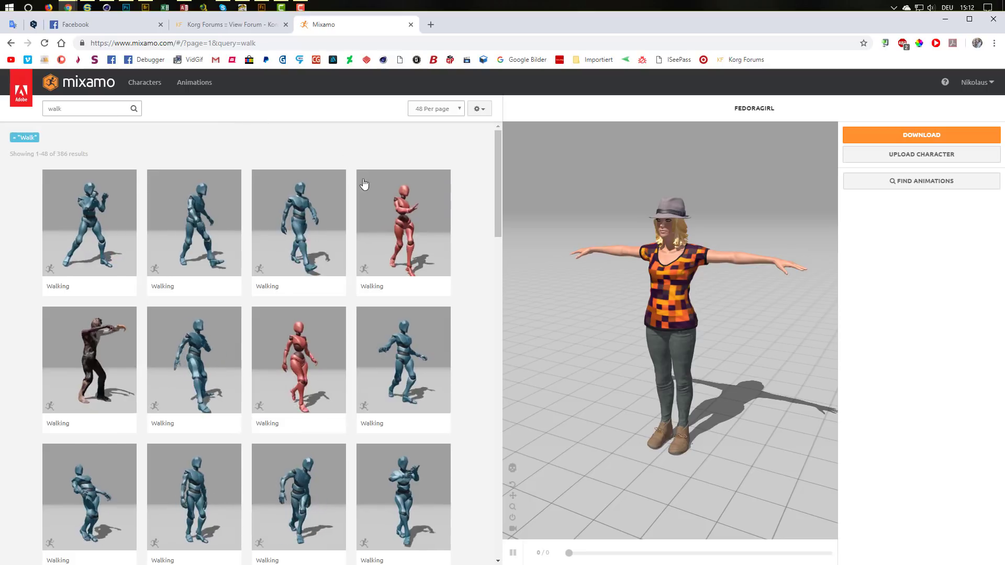
{"action": "left_click", "coordinate": [403, 242]}
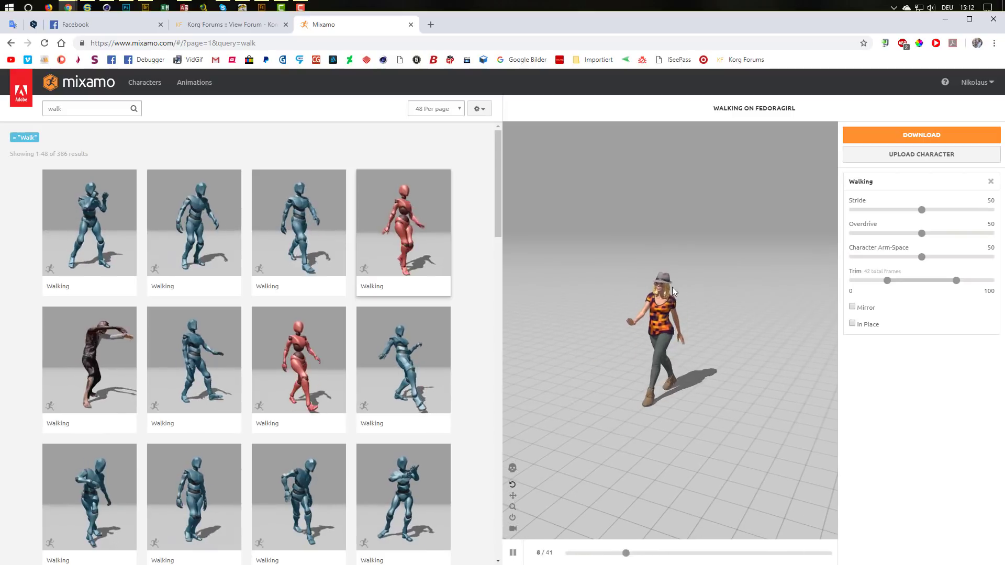
{"action": "scroll", "coordinate": [369, 297], "scroll_direction": "down", "scroll_amount": 1}
{"action": "left_click", "coordinate": [306, 305]}
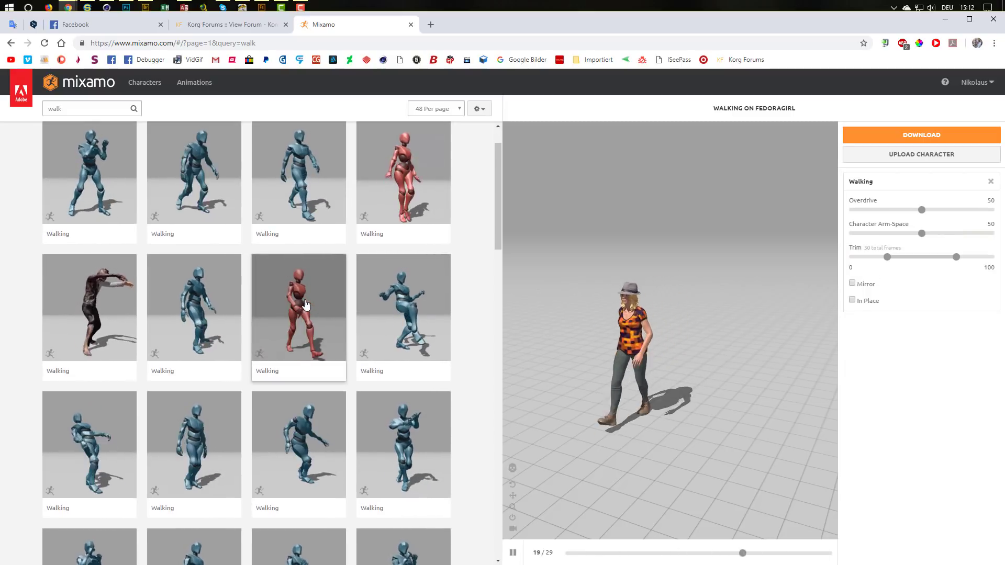
Step: Browse further through the walk animations and try the Female Locomotion Pose on the character
{"action": "scroll", "coordinate": [306, 305], "scroll_direction": "down", "scroll_amount": 4}
{"action": "scroll", "coordinate": [306, 305], "scroll_direction": "down", "scroll_amount": 10}
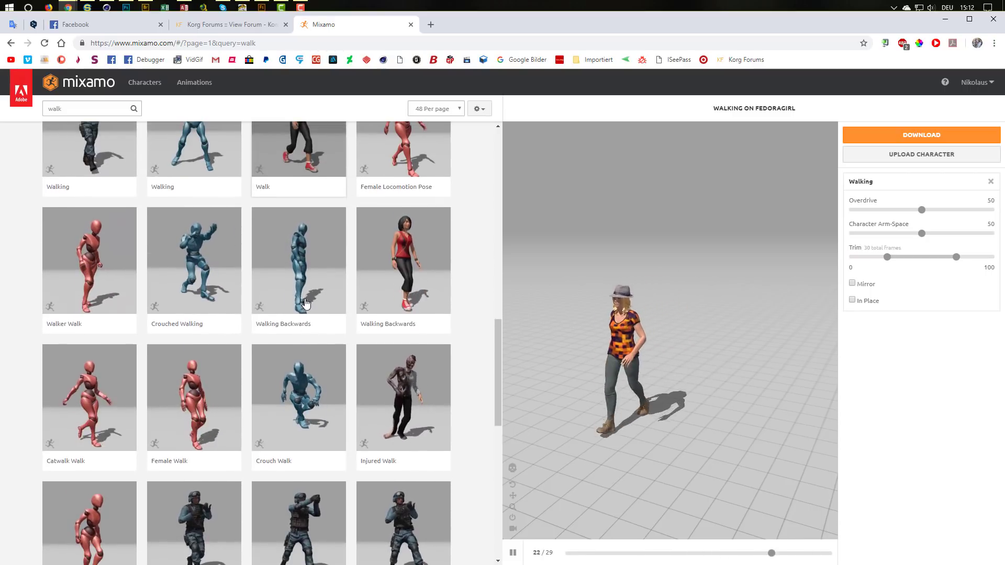
{"action": "scroll", "coordinate": [97, 241], "scroll_direction": "up", "scroll_amount": 1}
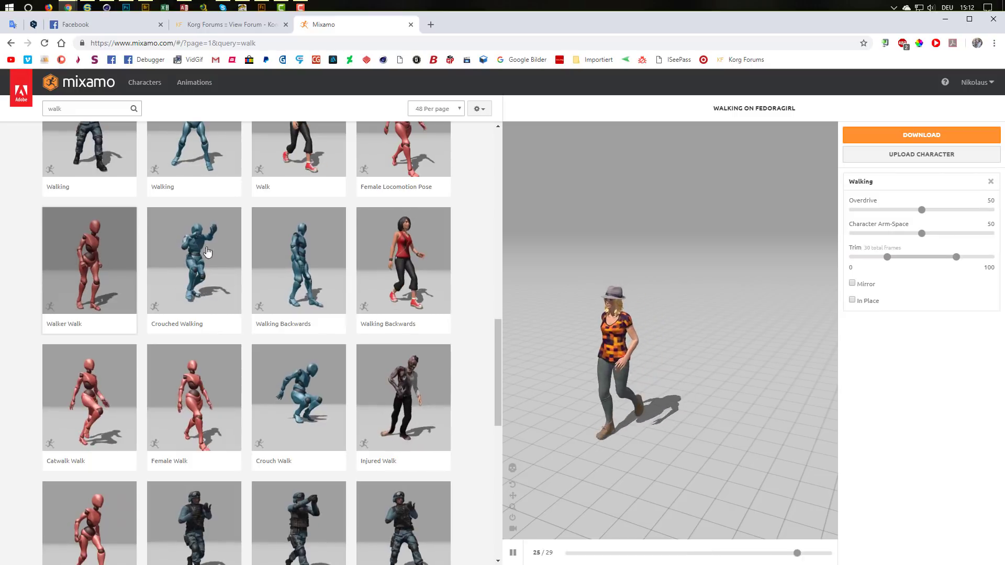
{"action": "scroll", "coordinate": [278, 264], "scroll_direction": "up", "scroll_amount": 2}
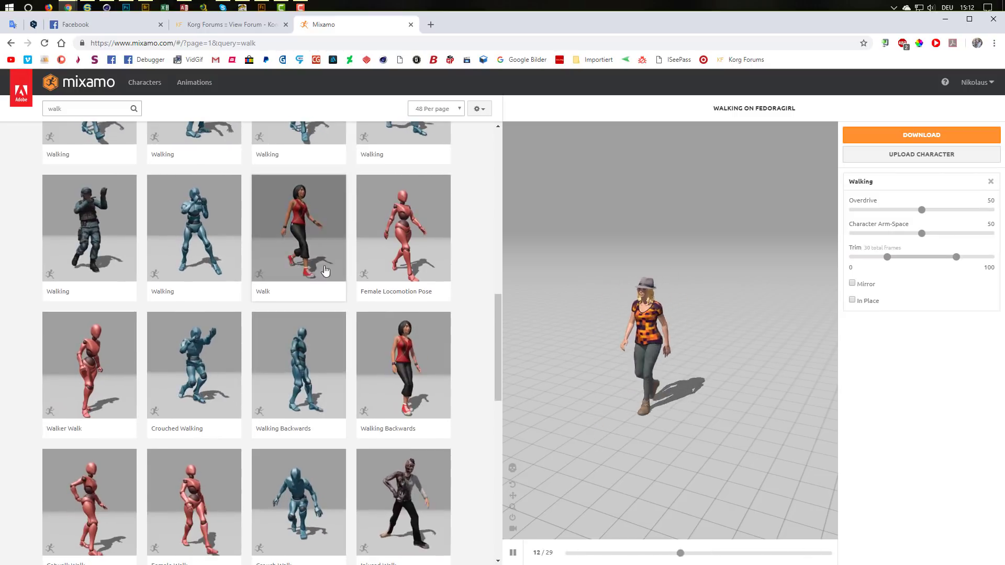
{"action": "left_click", "coordinate": [415, 239]}
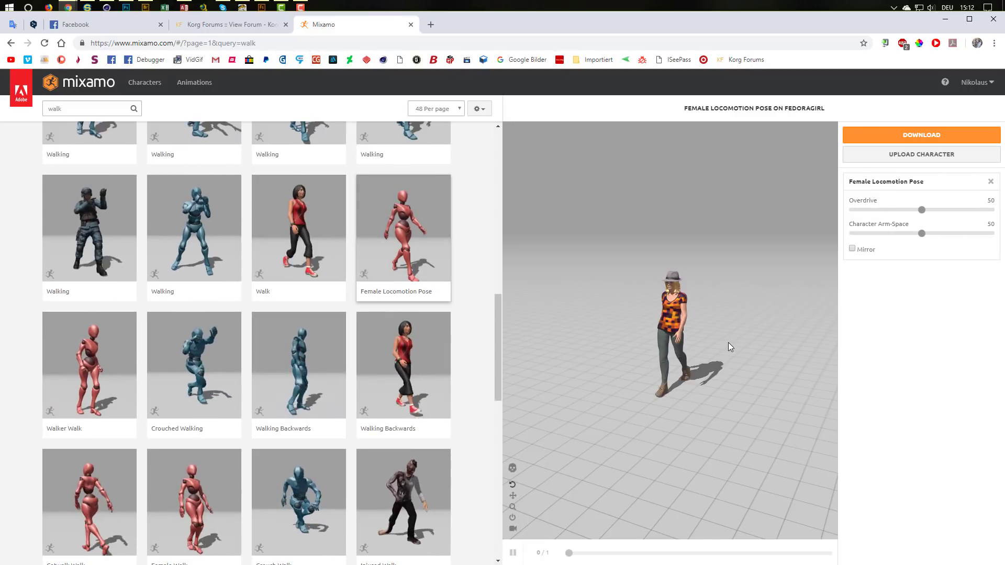
Step: Look at the posed character up close and try the Catwalk Walk animation on it
{"action": "scroll", "coordinate": [675, 314], "scroll_direction": "up", "scroll_amount": 5}
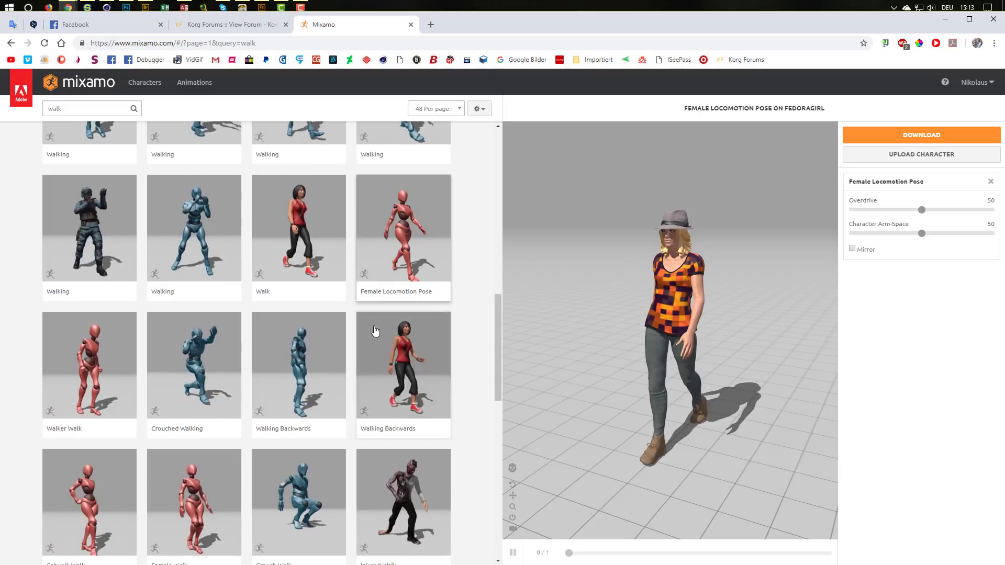
{"action": "scroll", "coordinate": [375, 332], "scroll_direction": "down", "scroll_amount": 3}
{"action": "scroll", "coordinate": [375, 332], "scroll_direction": "down", "scroll_amount": 3}
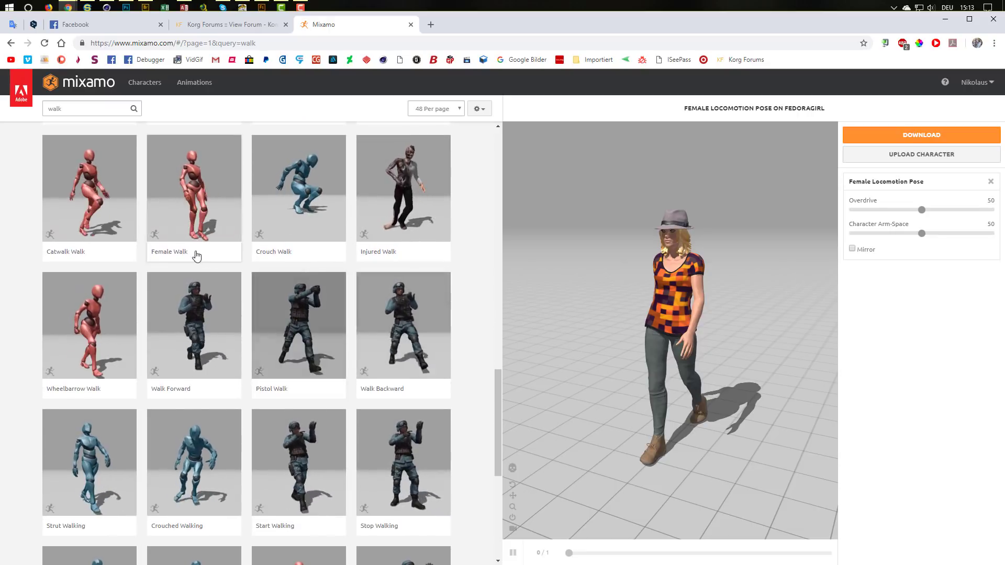
{"action": "left_click", "coordinate": [103, 214]}
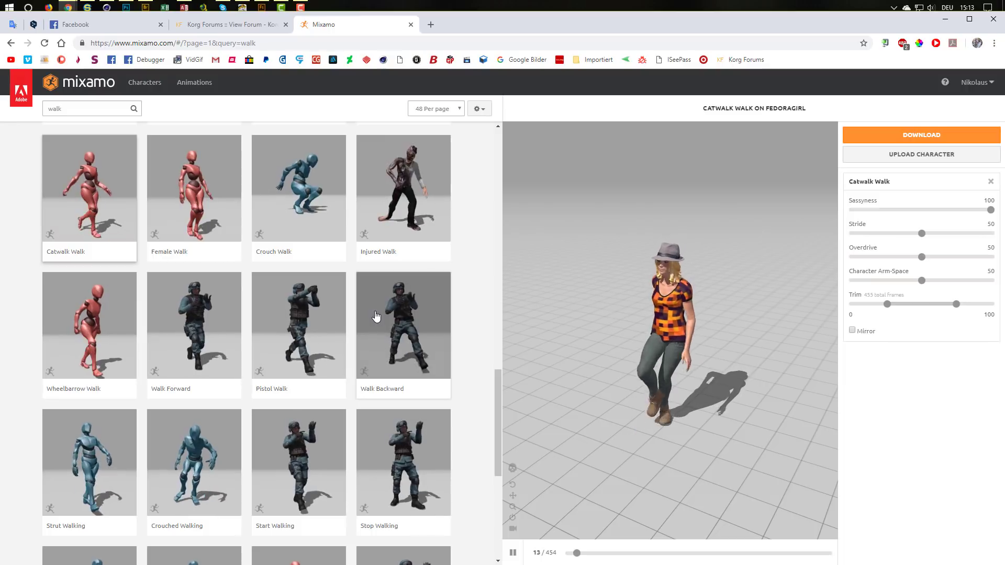
Step: Preview the zombie Walking animation and apply the red female Walking animation in the second row of results to the character
{"action": "scroll", "coordinate": [375, 316], "scroll_direction": "up", "scroll_amount": 5}
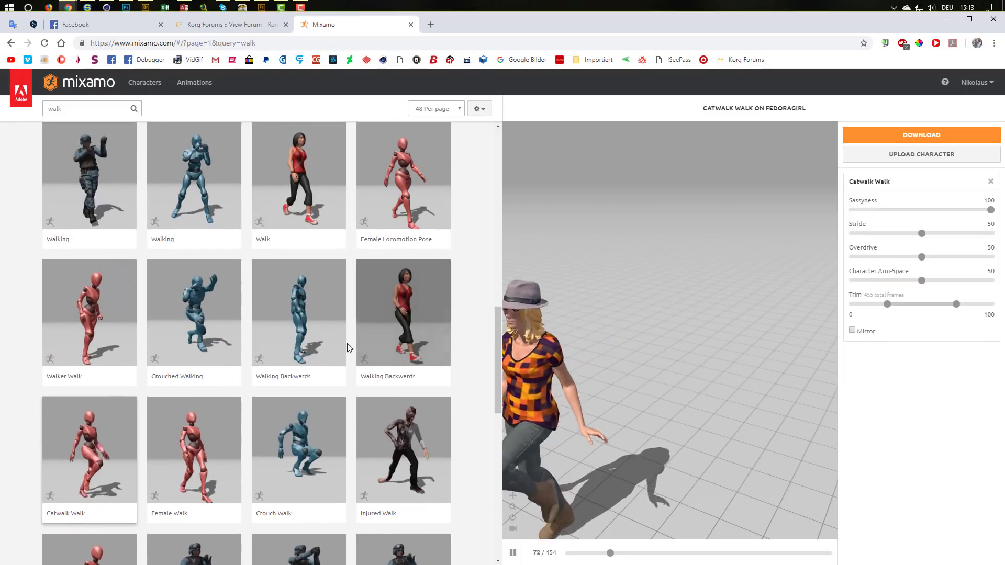
{"action": "scroll", "coordinate": [393, 338], "scroll_direction": "up", "scroll_amount": 1}
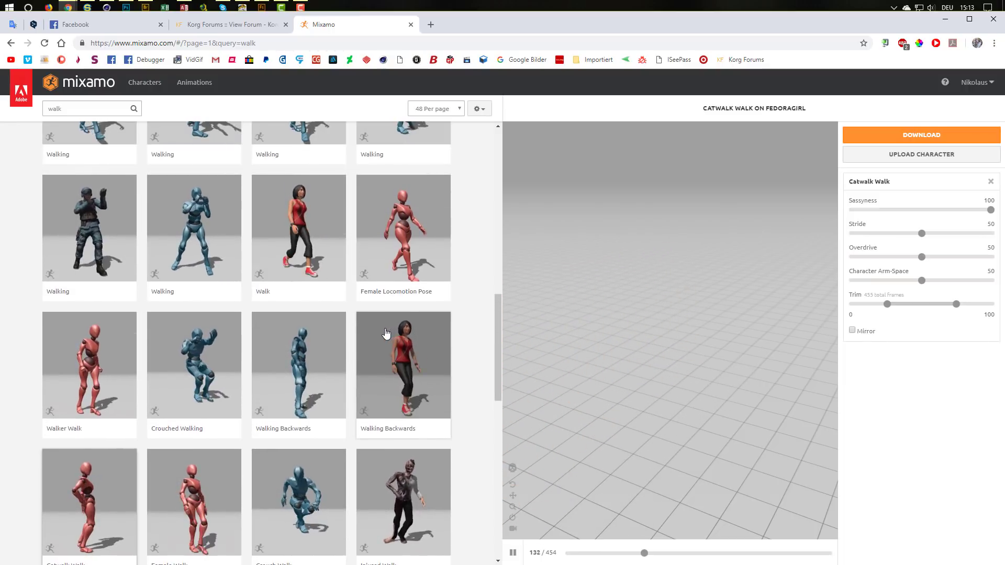
{"action": "scroll", "coordinate": [378, 336], "scroll_direction": "up", "scroll_amount": 4}
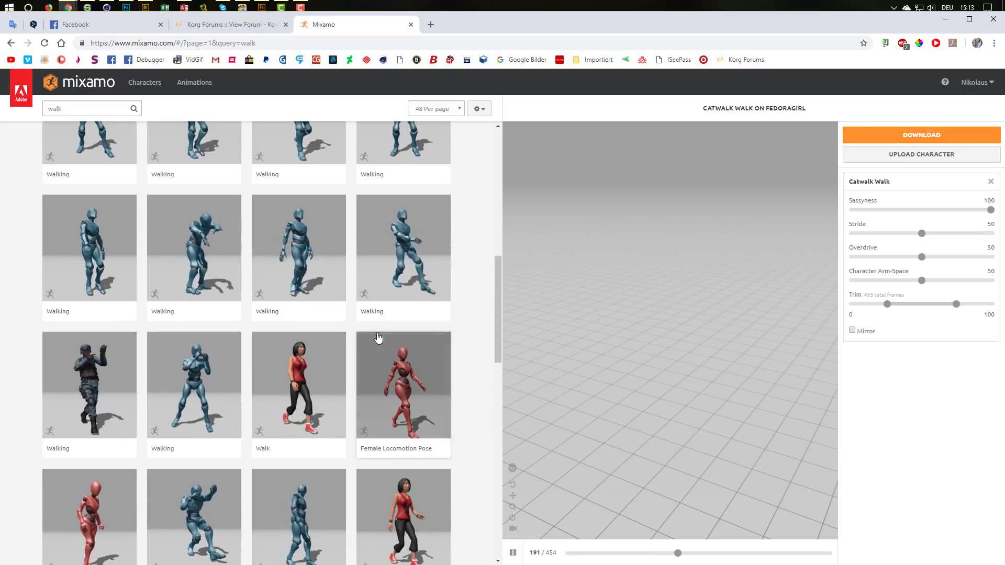
{"action": "scroll", "coordinate": [378, 337], "scroll_direction": "up", "scroll_amount": 7}
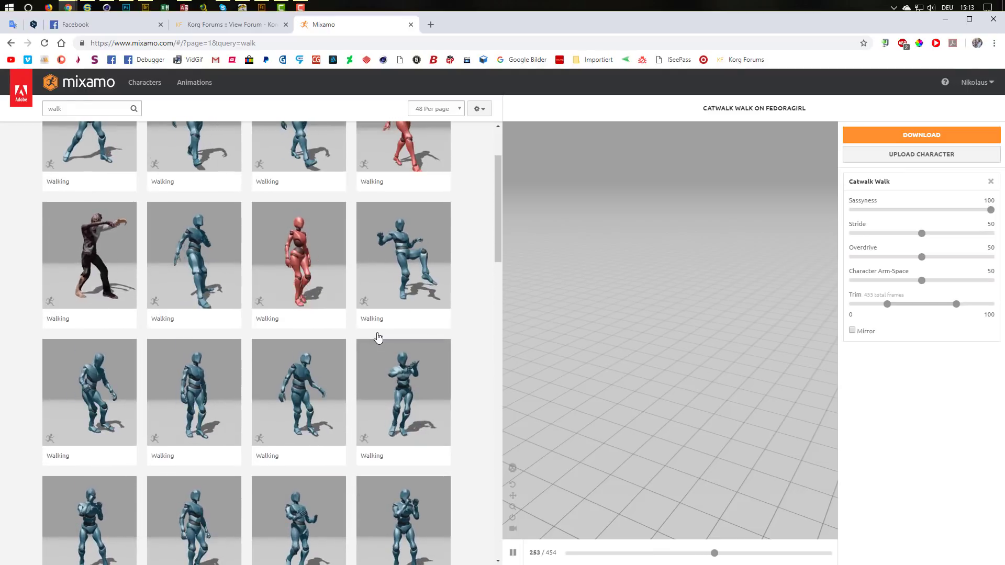
{"action": "left_click", "coordinate": [307, 267]}
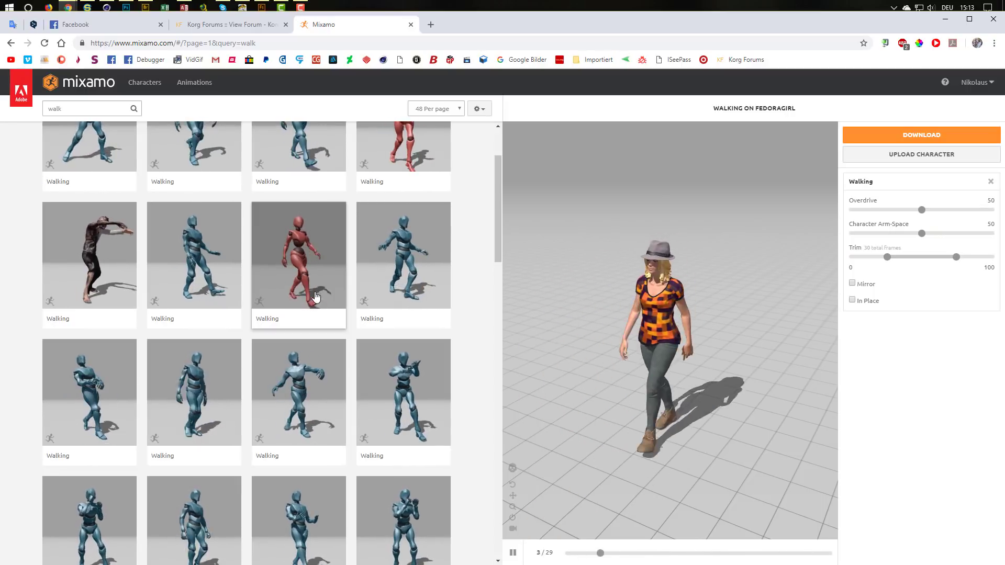
{"action": "left_click", "coordinate": [105, 260]}
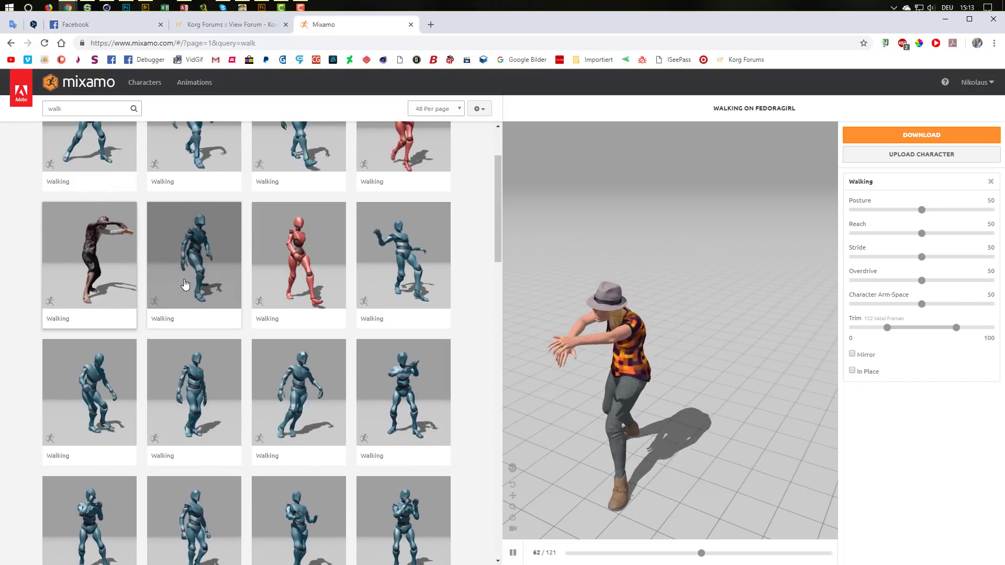
{"action": "left_click", "coordinate": [307, 241]}
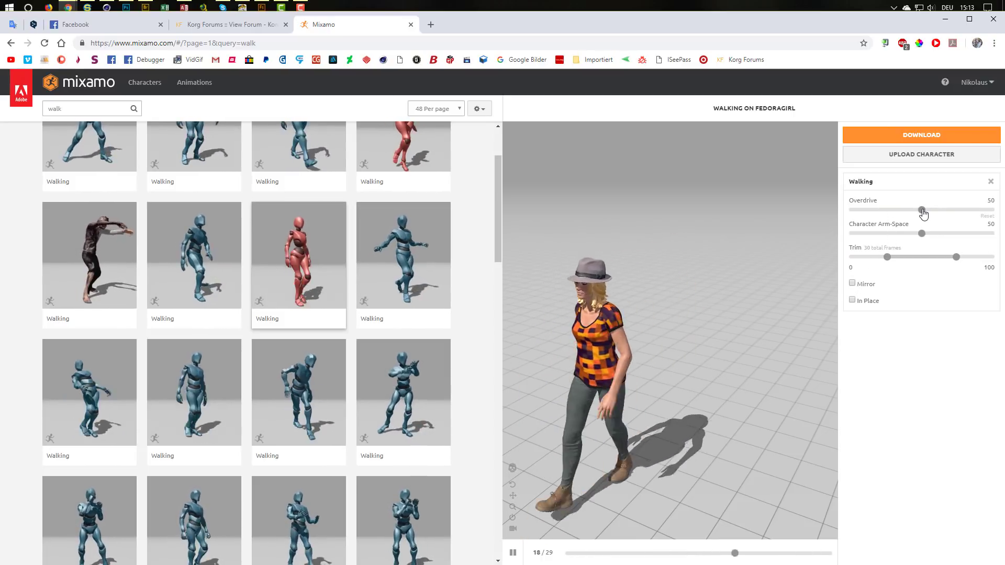
Step: Set the walking animation's Overdrive to 22 and Character Arm-Space to 57, and make it play In Place
{"action": "left_click_drag", "start_coordinate": [896, 215], "coordinate": [883, 216]}
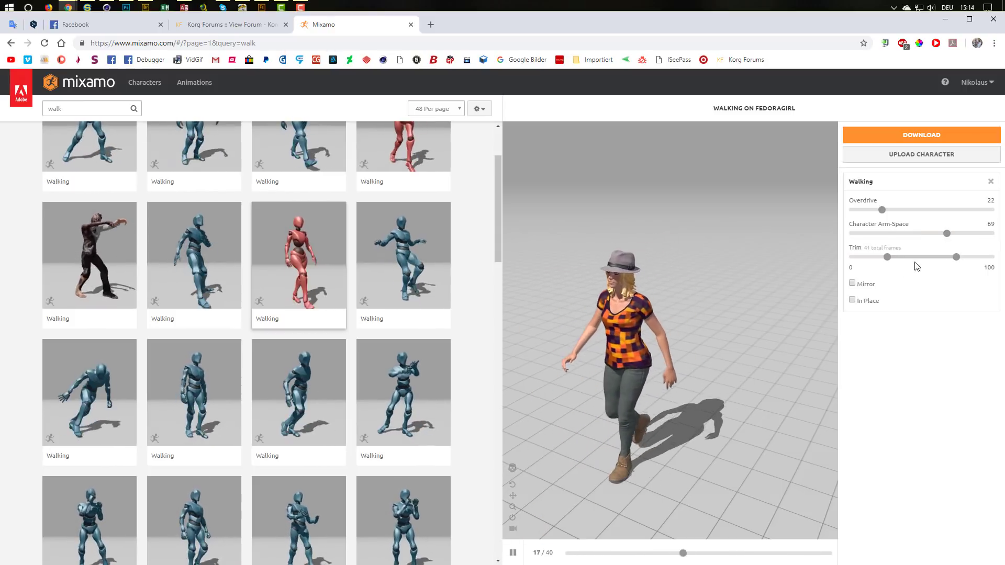
{"action": "left_click_drag", "start_coordinate": [946, 233], "coordinate": [927, 233]}
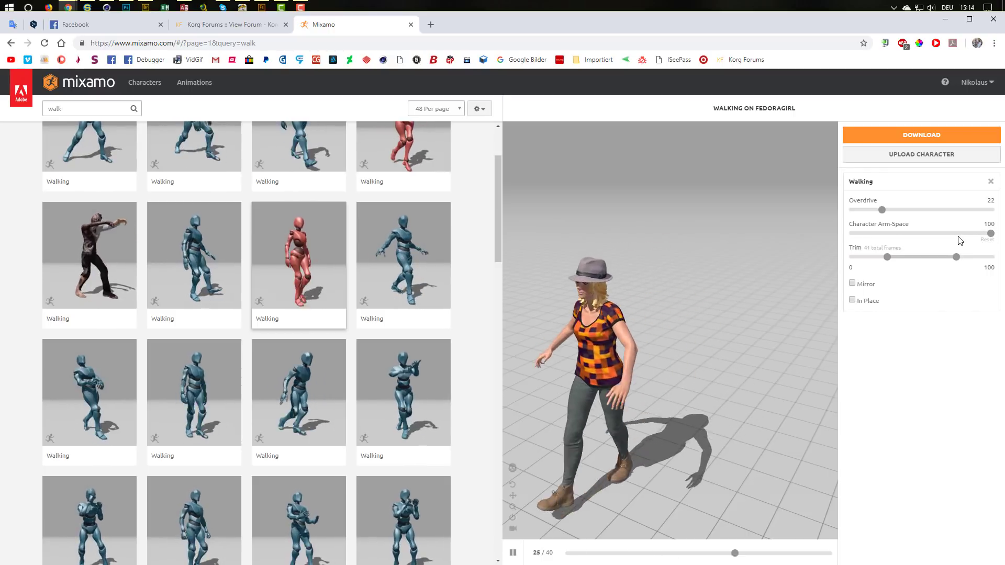
{"action": "left_click_drag", "start_coordinate": [990, 234], "coordinate": [929, 246]}
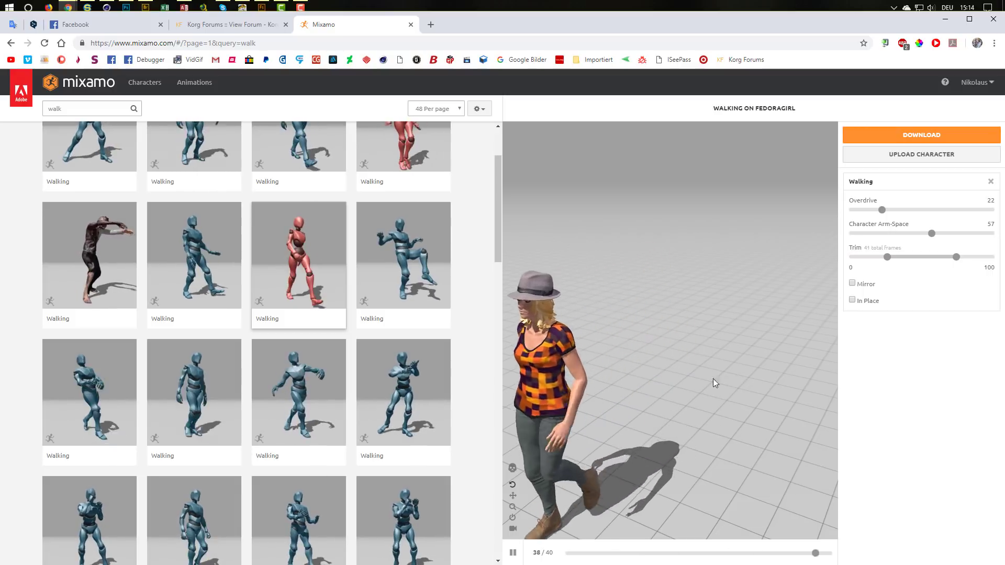
{"action": "left_click", "coordinate": [852, 300]}
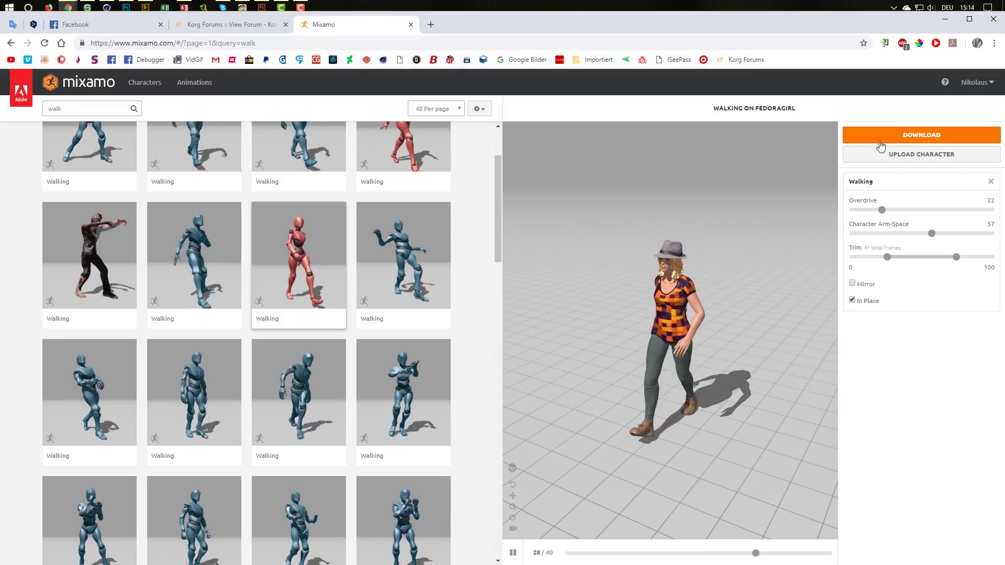
Step: Download the character as FBX(.fbx) with skin, 30 frames per second and no keyframe reduction, saving it on the desktop as FedoraGirl.fbx
{"action": "left_click", "coordinate": [925, 136]}
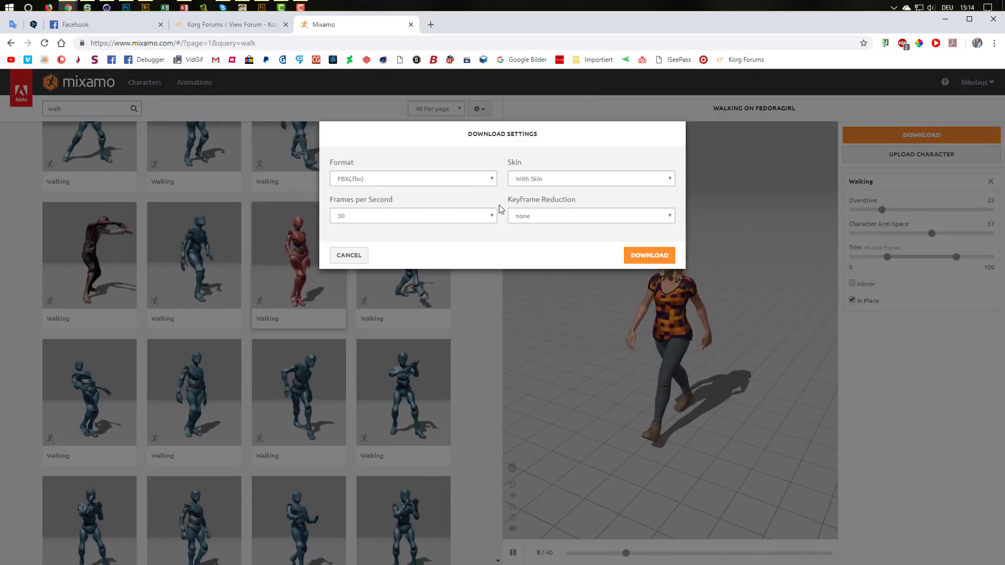
{"action": "left_click", "coordinate": [390, 178]}
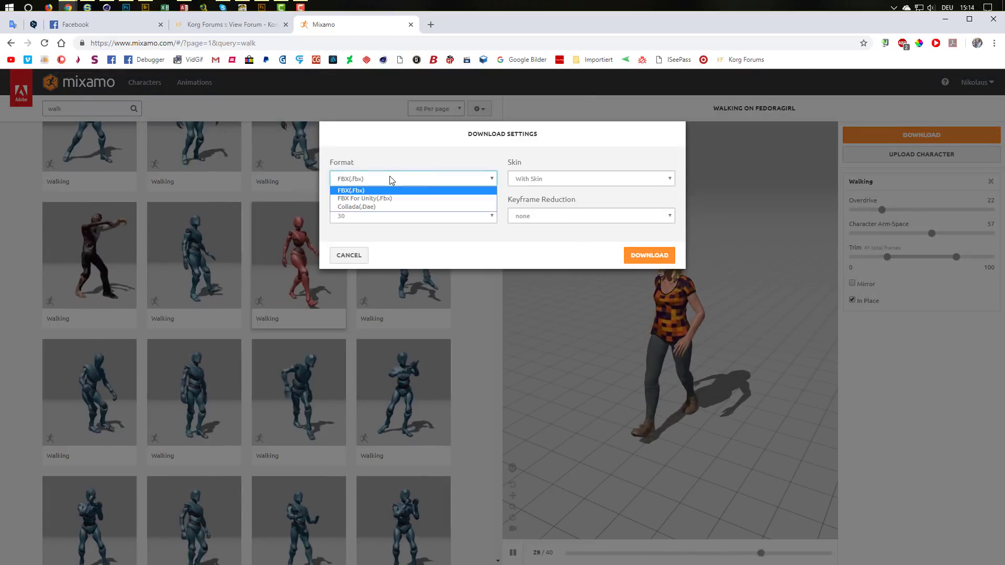
{"action": "left_click", "coordinate": [406, 189]}
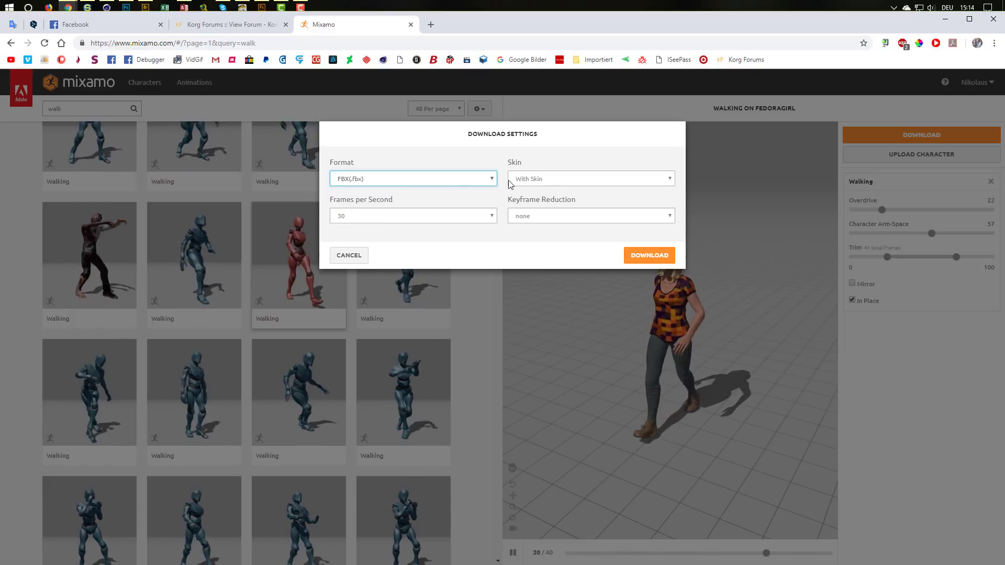
{"action": "left_click", "coordinate": [541, 179]}
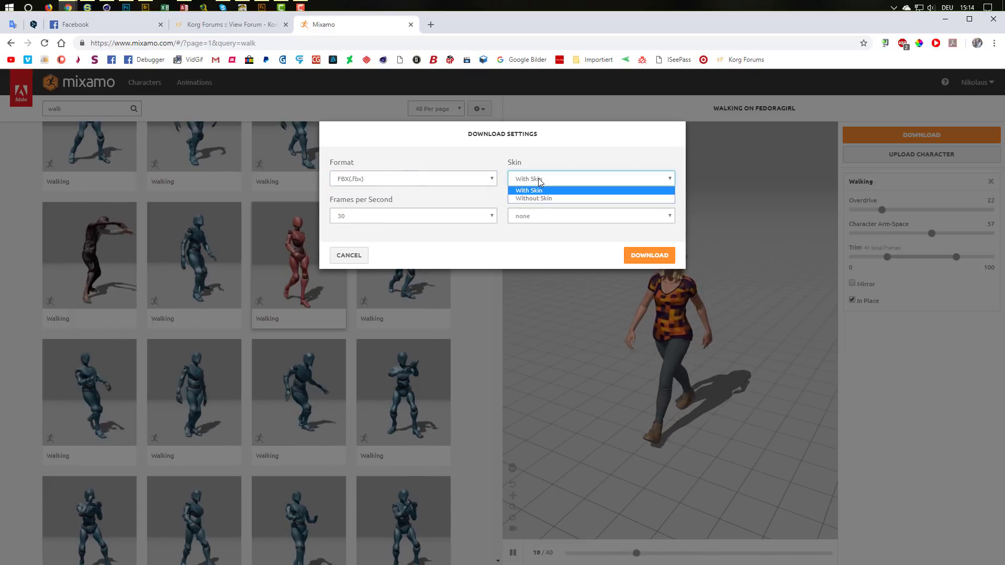
{"action": "left_click", "coordinate": [539, 179]}
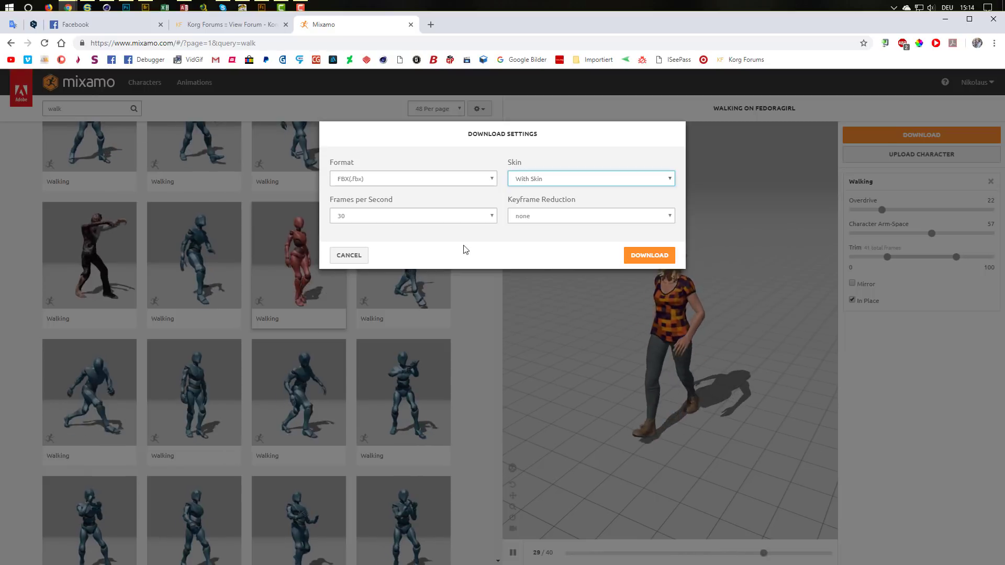
{"action": "left_click", "coordinate": [460, 219]}
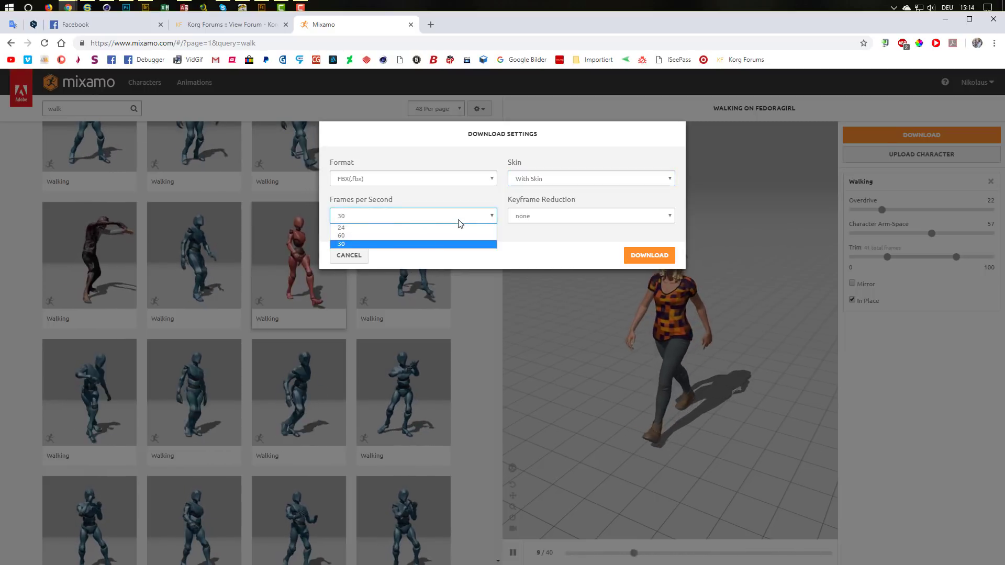
{"action": "left_click", "coordinate": [460, 220]}
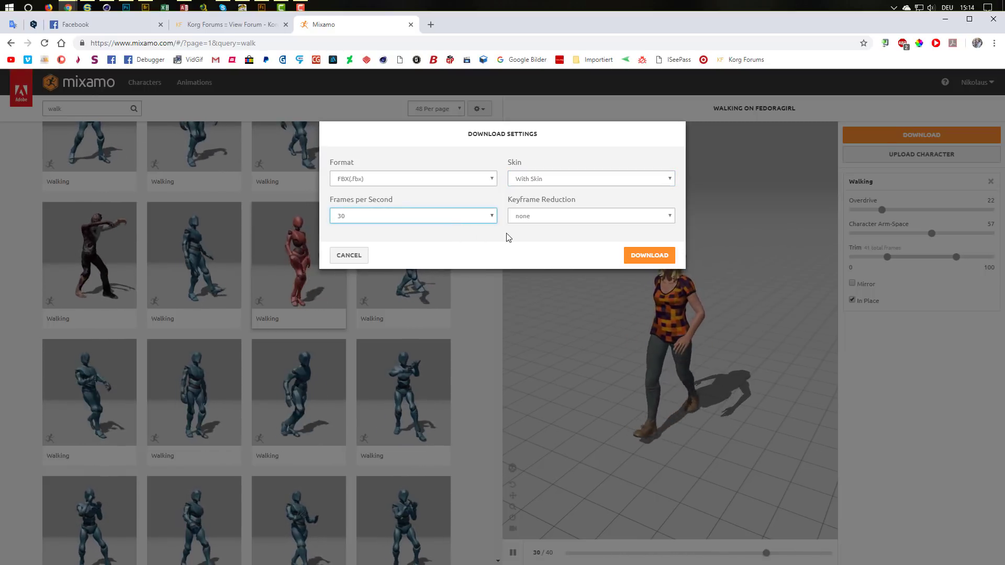
{"action": "left_click", "coordinate": [546, 216]}
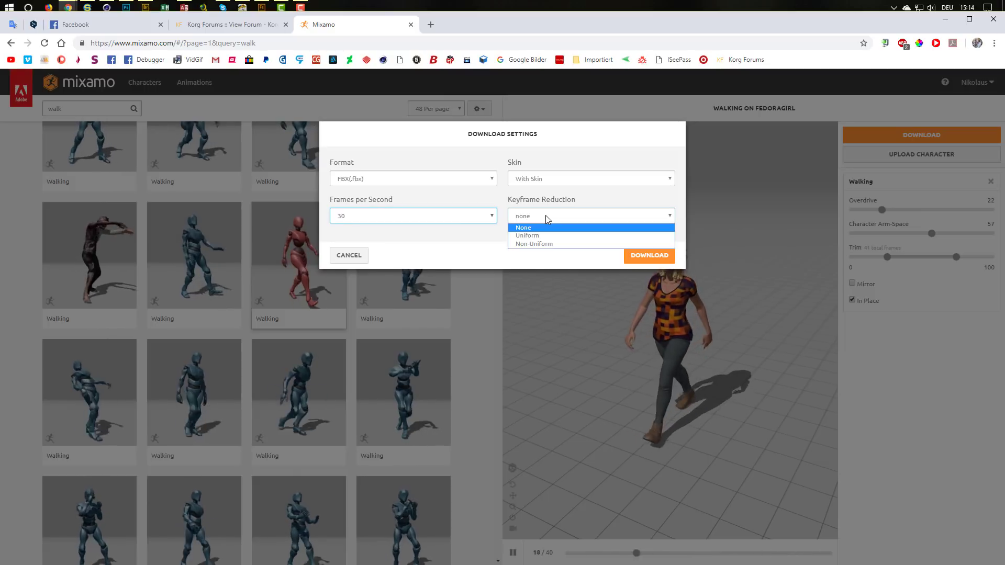
{"action": "left_click", "coordinate": [539, 215]}
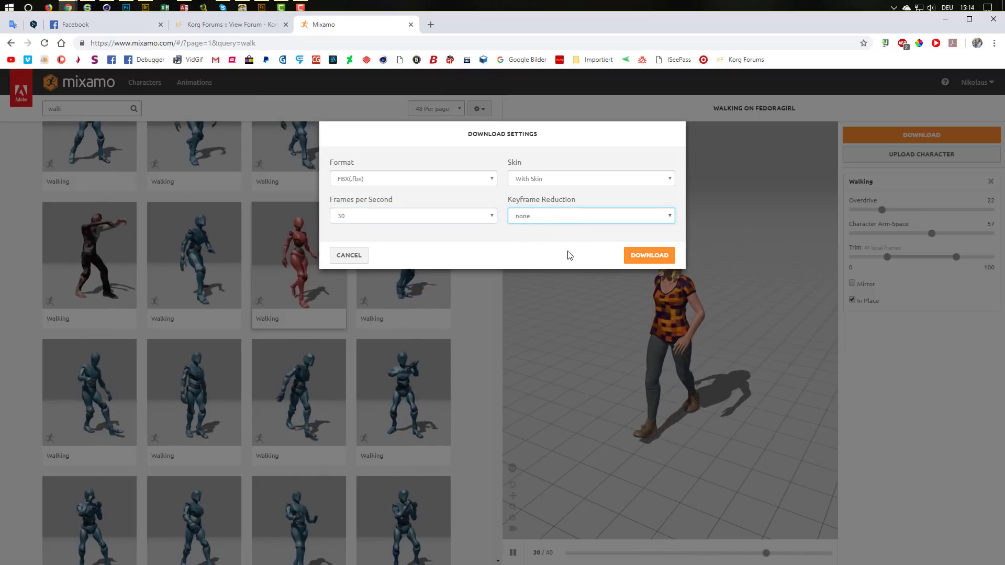
{"action": "left_click", "coordinate": [636, 259]}
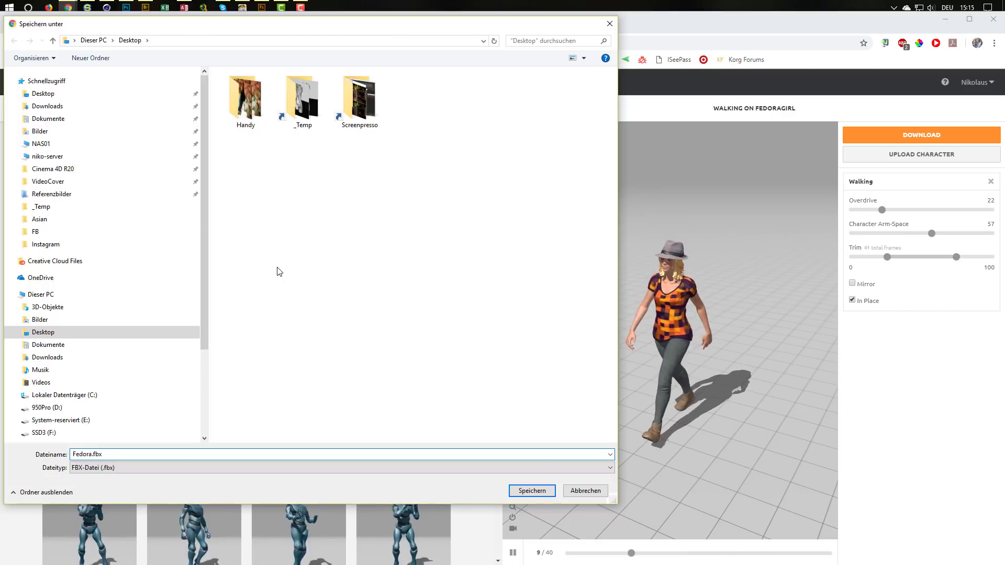
{"action": "key", "text": "Return"}
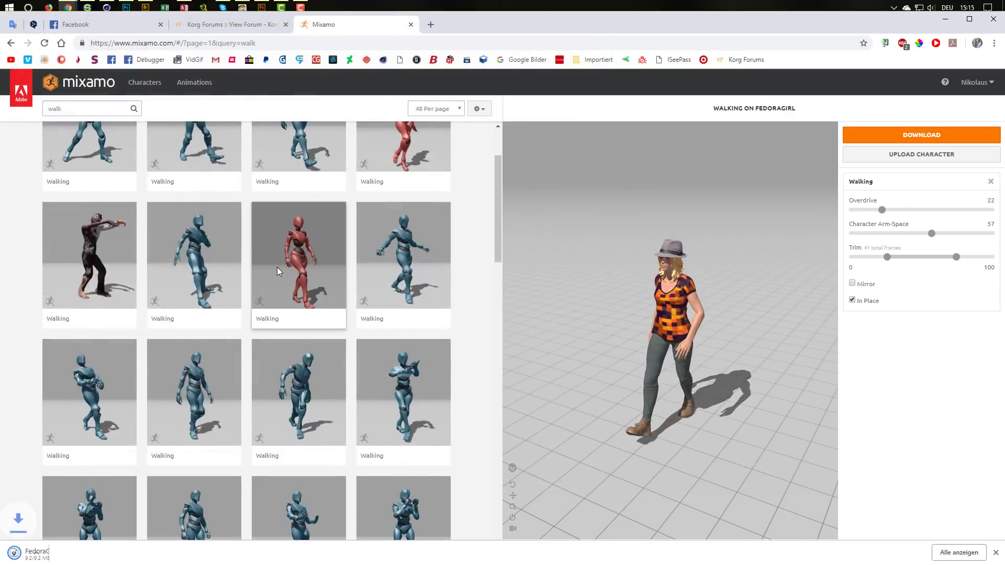
Step: Switch to Cinema 4D and open FedoraGirl.fbx from the desktop, accepting the default FBX import settings
{"action": "left_click", "coordinate": [107, 8]}
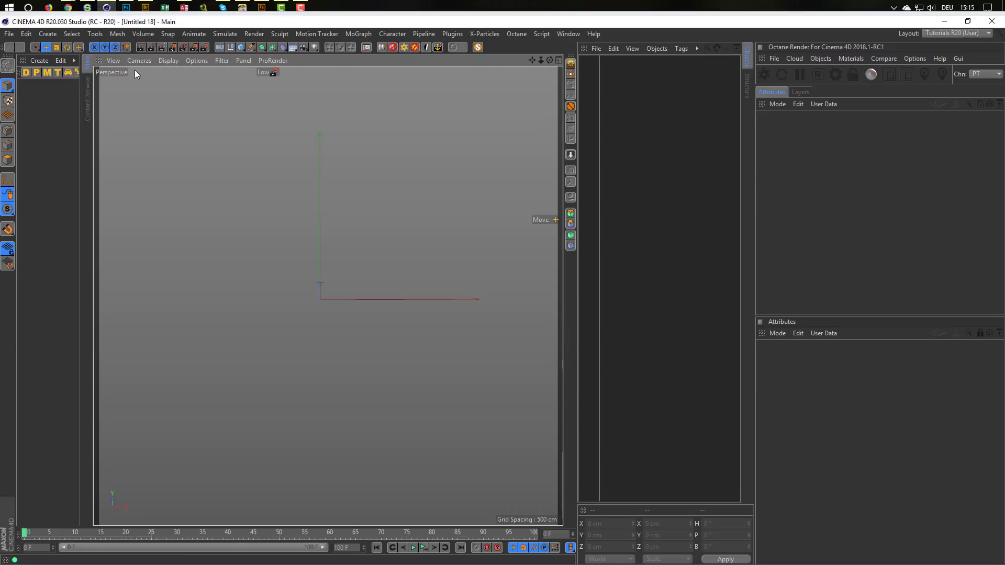
{"action": "left_click", "coordinate": [10, 35]}
{"action": "left_click", "coordinate": [29, 69]}
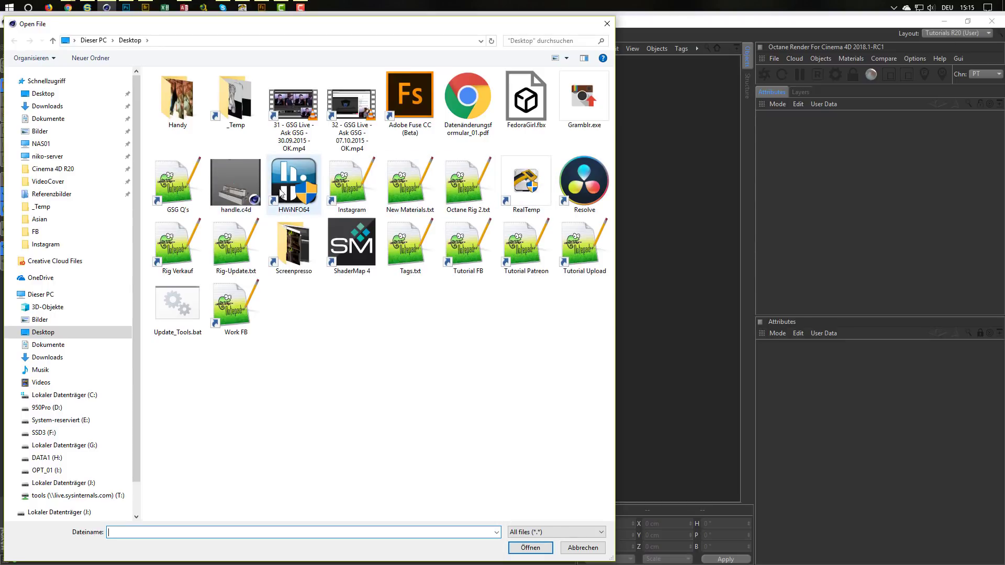
{"action": "double_click", "coordinate": [521, 98]}
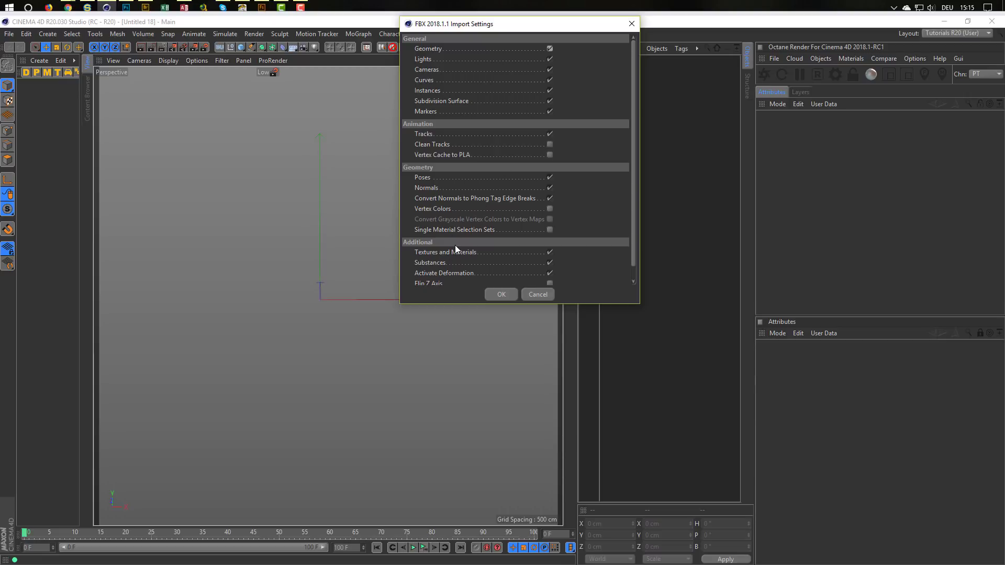
{"action": "left_click", "coordinate": [502, 295]}
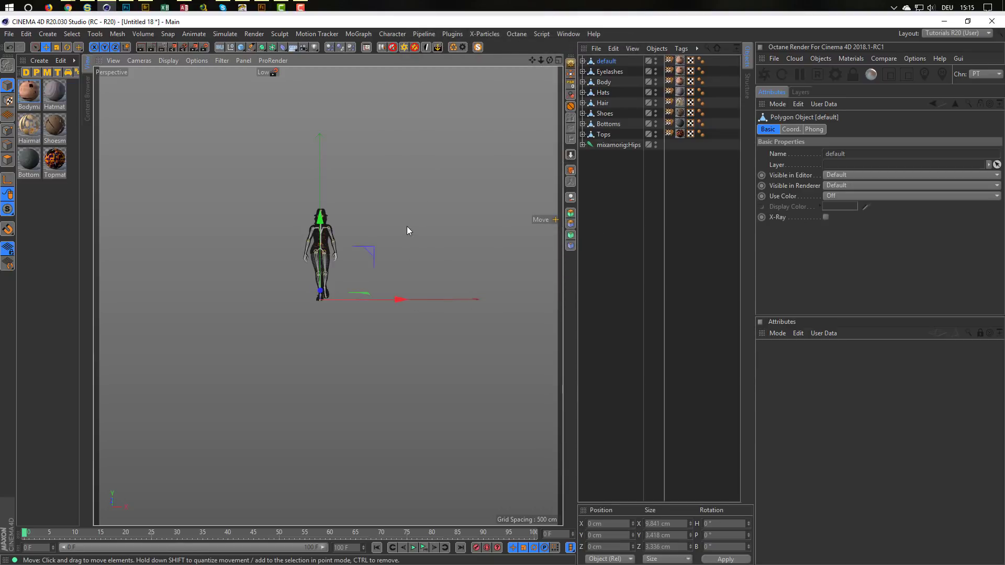
Step: Hide the mixamorig:Hips joints in editor and renderer, and display the character with Gouraud shading without wireframe lines
{"action": "right_click_drag", "start_coordinate": [321, 243], "coordinate": [433, 220], "text": "alt"}
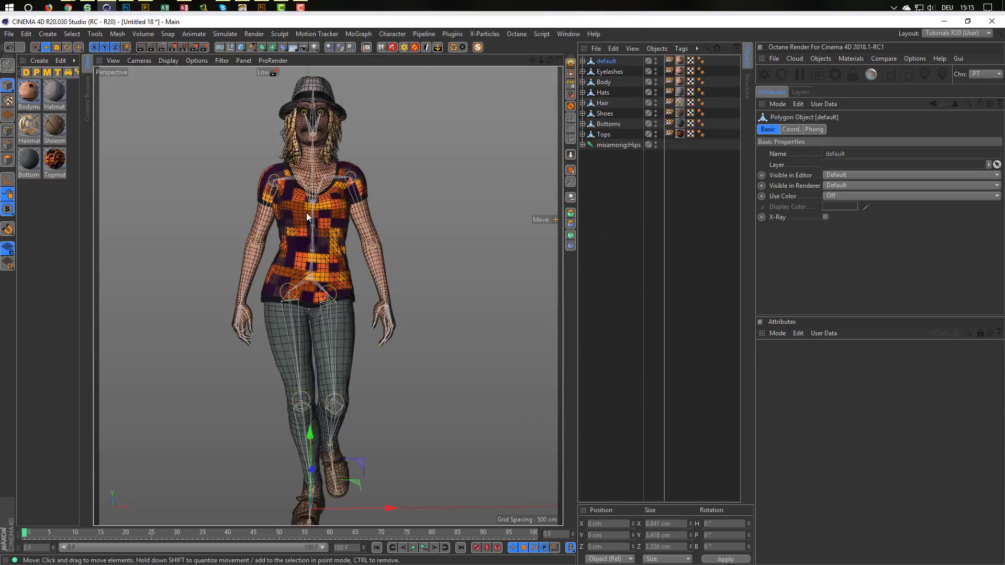
{"action": "left_click_drag", "start_coordinate": [306, 213], "coordinate": [332, 222], "text": "alt"}
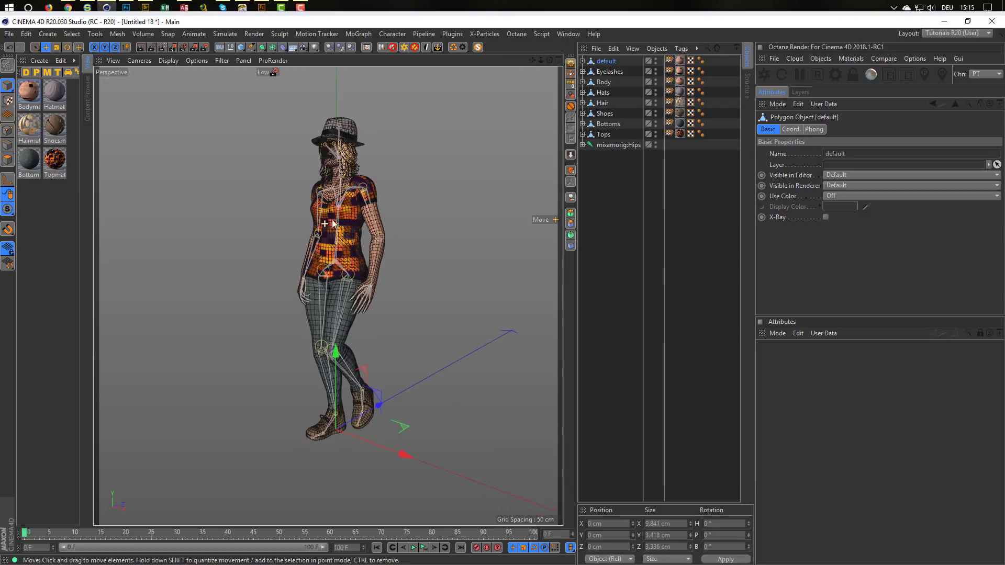
{"action": "right_click_drag", "start_coordinate": [333, 224], "coordinate": [549, 206], "text": "alt"}
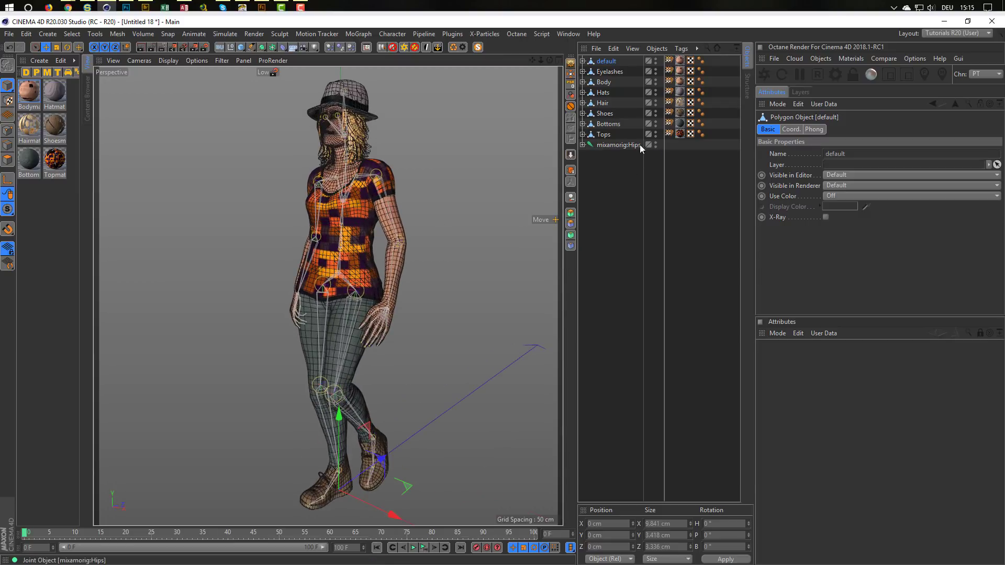
{"action": "left_click", "coordinate": [655, 143], "text": "ctrl"}
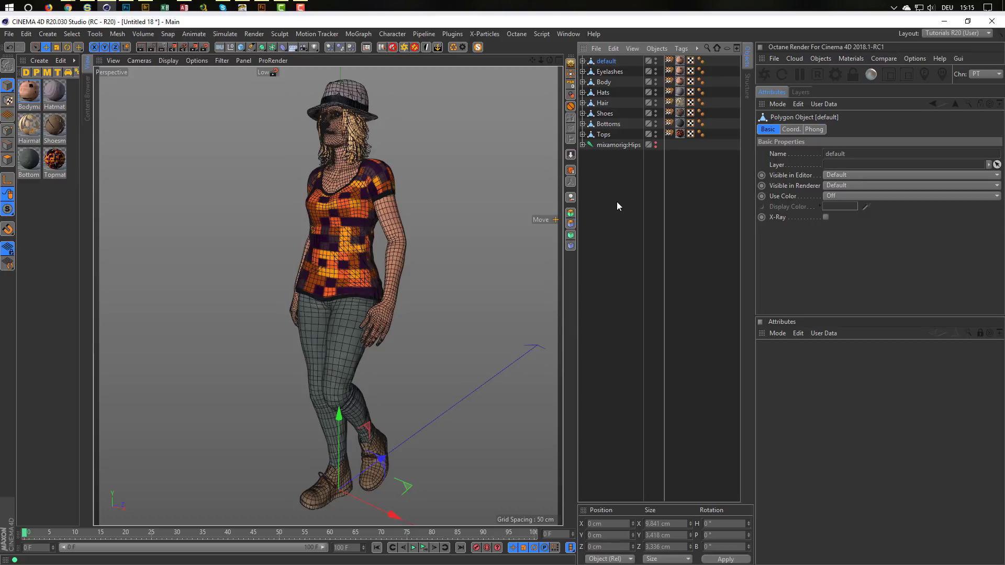
{"action": "key", "text": "n"}
{"action": "key", "text": "a"}
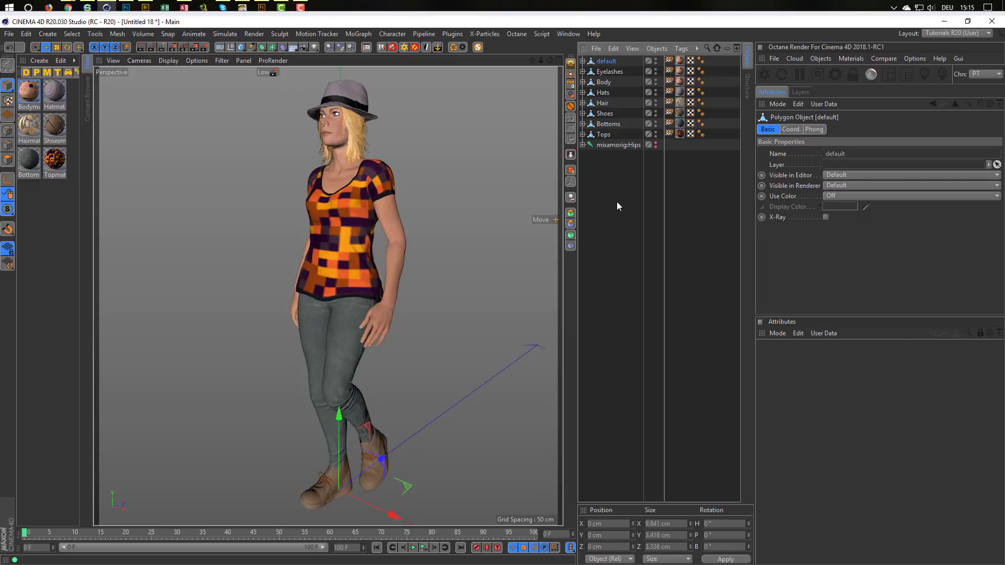
Step: Play the imported walking animation in the viewport and return it to frame 0
{"action": "left_click", "coordinate": [424, 548]}
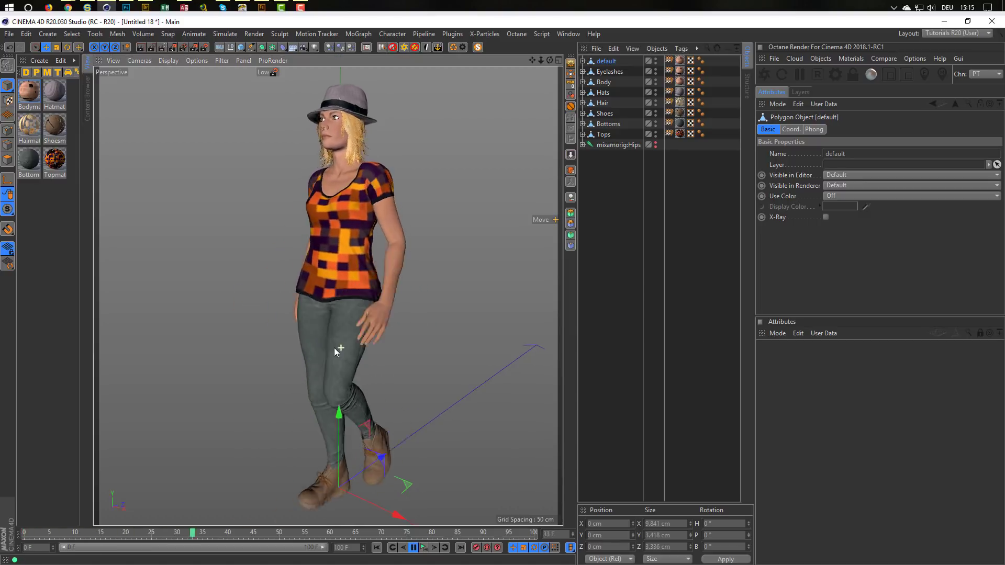
{"action": "left_click", "coordinate": [424, 552]}
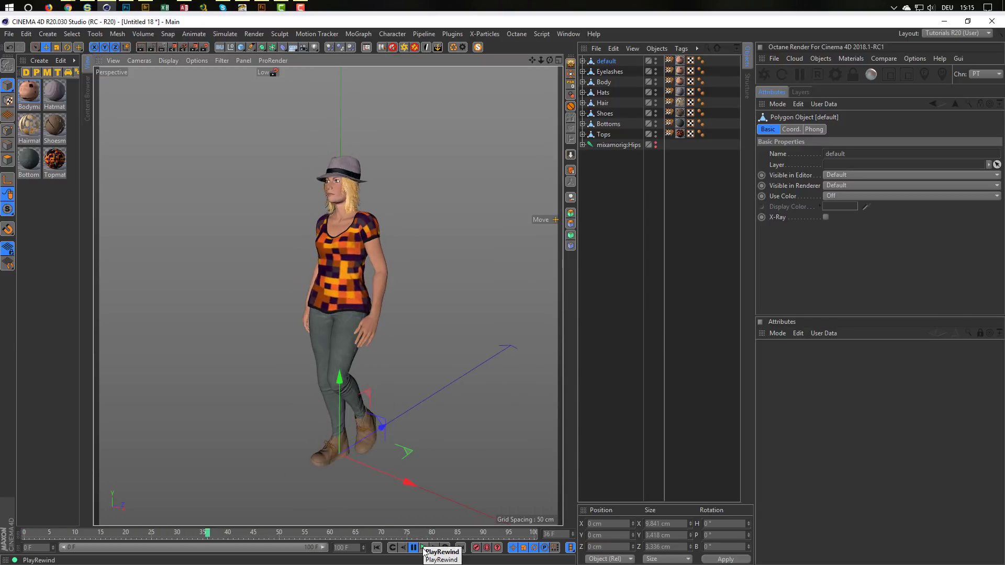
{"action": "left_click", "coordinate": [424, 552]}
{"action": "left_click", "coordinate": [423, 548]}
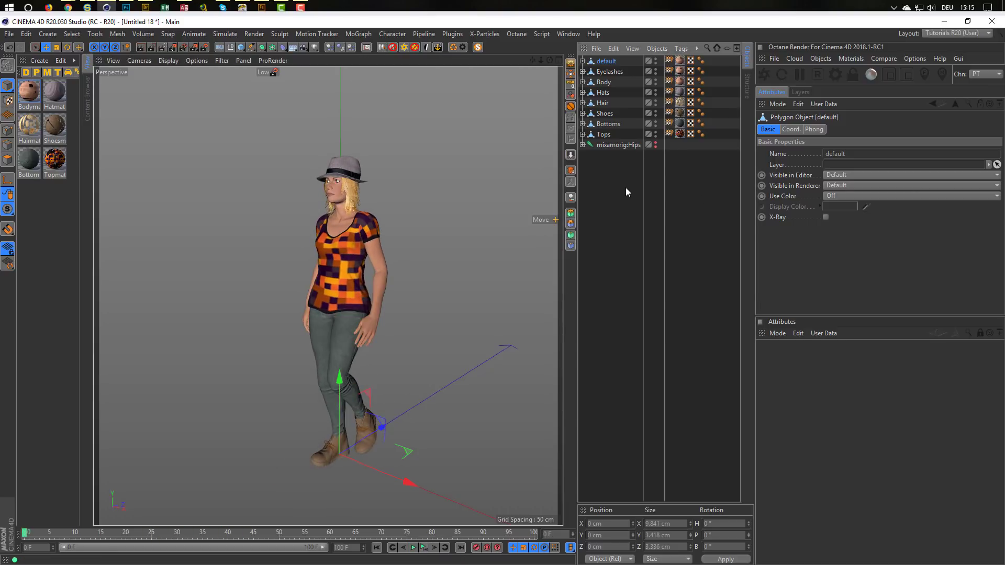
Step: Open the Timeline's dope sheet, select the mixamorig:Hips animation tracks and set their After property to Continue
{"action": "key", "text": "shift+F3"}
{"action": "left_click_drag", "start_coordinate": [534, 184], "coordinate": [463, 163]}
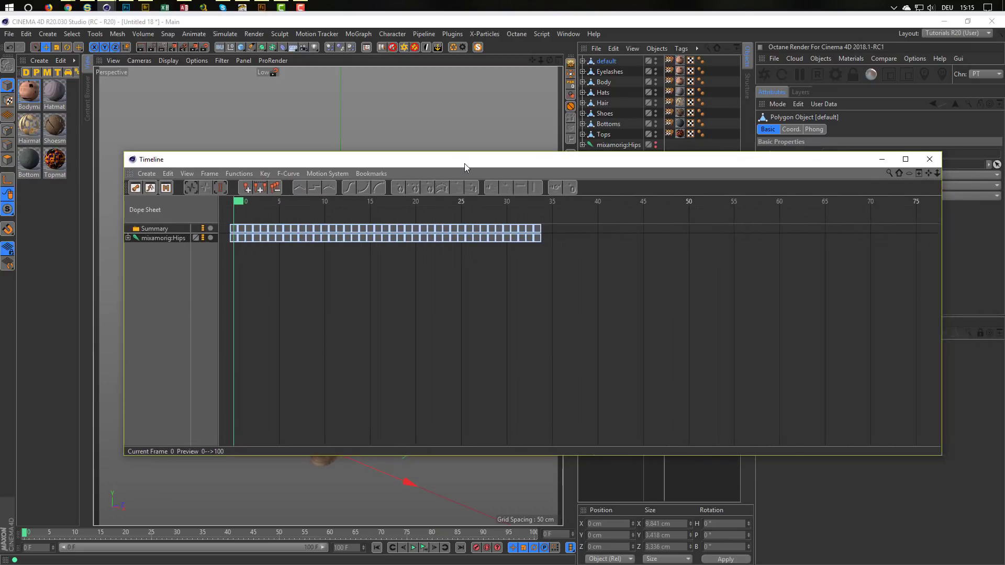
{"action": "left_click", "coordinate": [151, 239]}
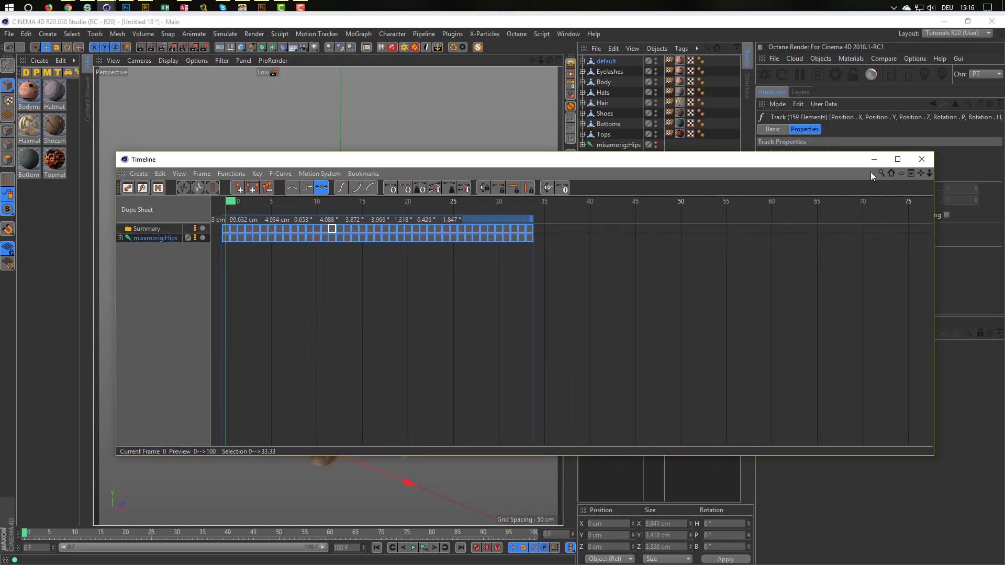
{"action": "left_click_drag", "start_coordinate": [937, 179], "coordinate": [675, 179]}
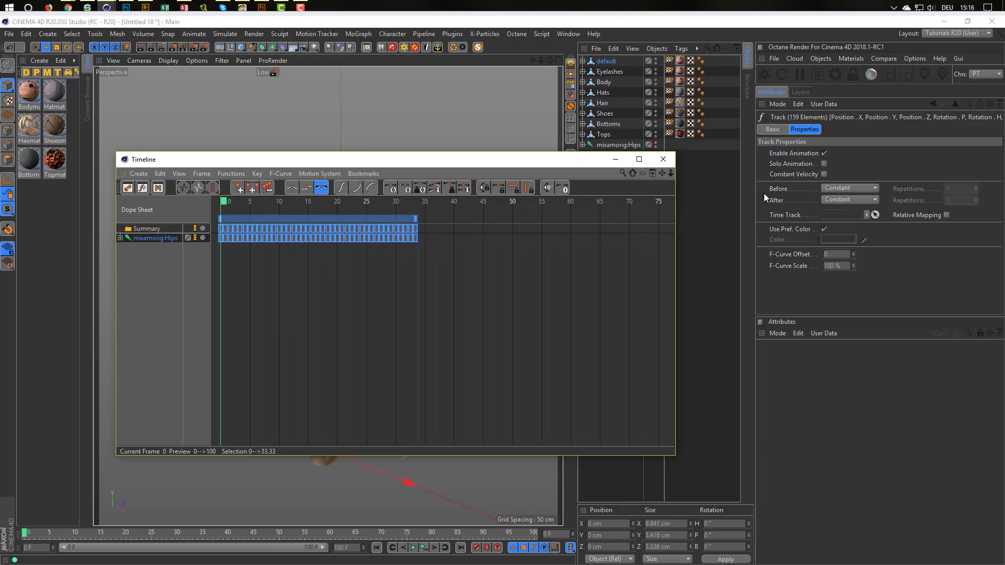
{"action": "left_click", "coordinate": [972, 338]}
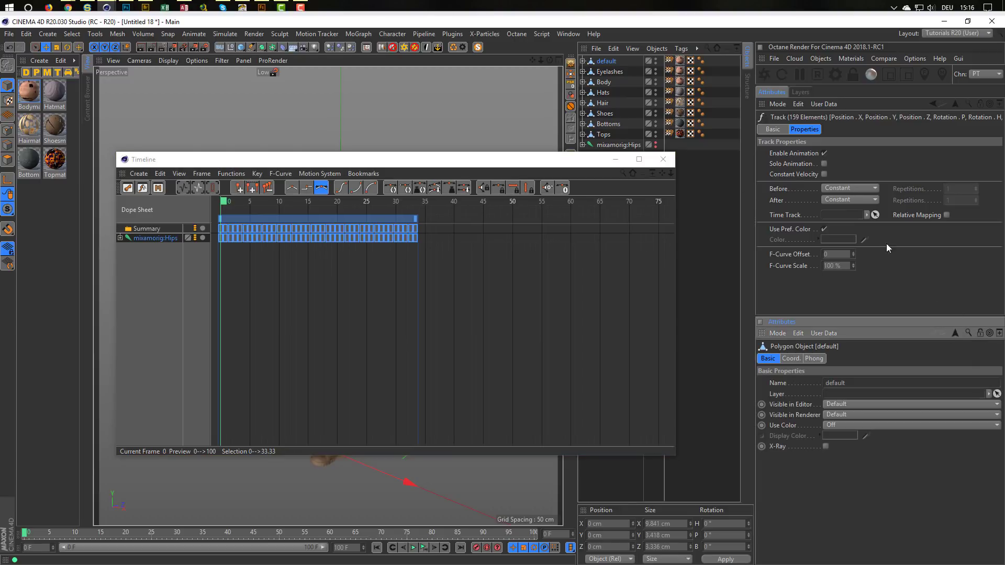
{"action": "left_click", "coordinate": [854, 200]}
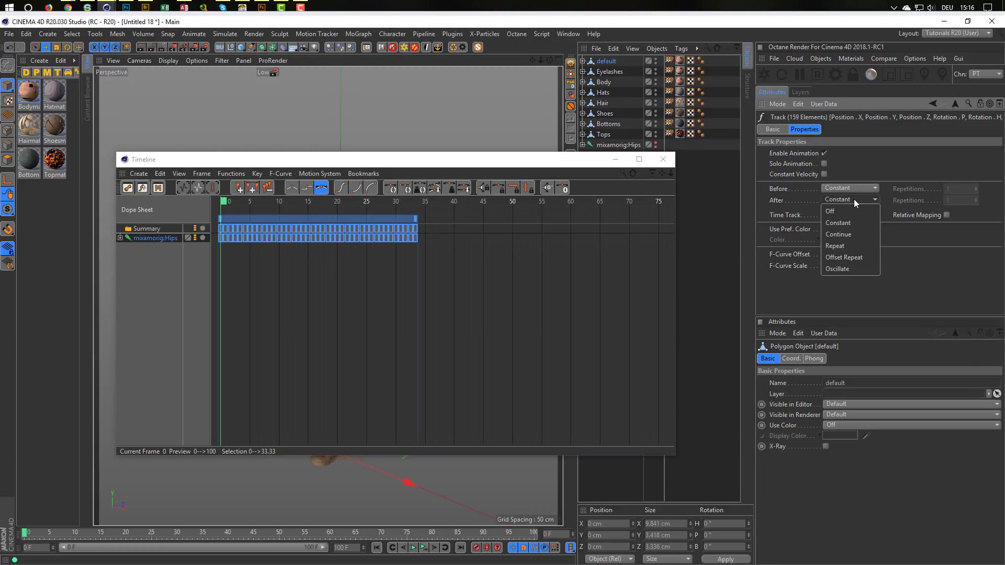
{"action": "left_click", "coordinate": [852, 235]}
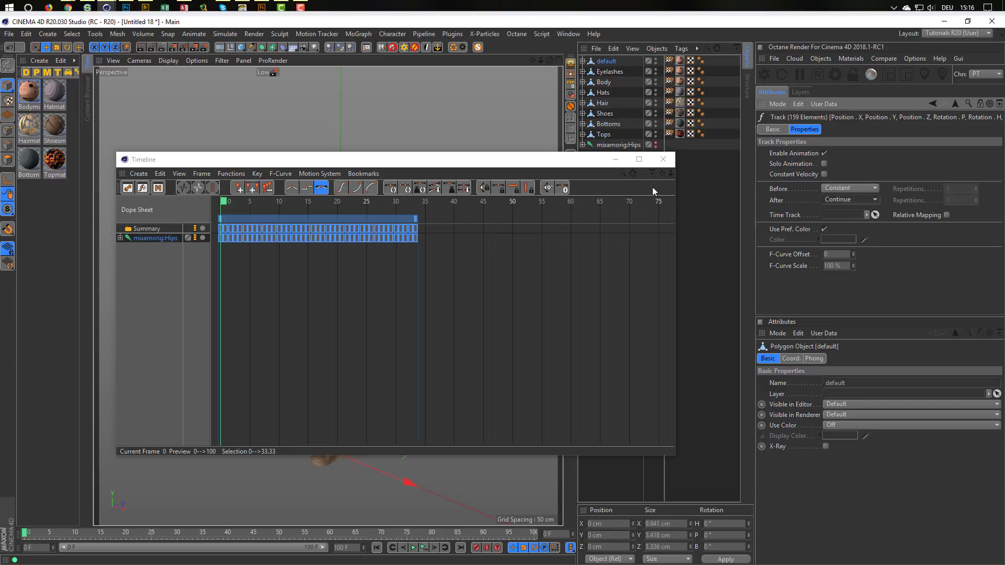
Step: Move the Timeline window clear of the character, play the animation to check the looping, and bring the window back
{"action": "left_click_drag", "start_coordinate": [537, 160], "coordinate": [864, 189]}
{"action": "left_click", "coordinate": [413, 547]}
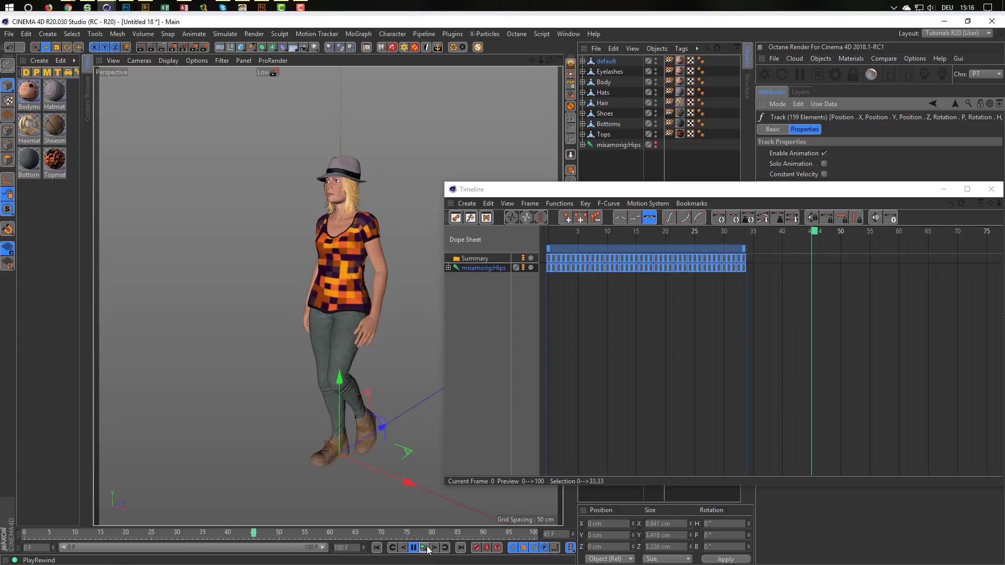
{"action": "left_click_drag", "start_coordinate": [727, 189], "coordinate": [451, 224]}
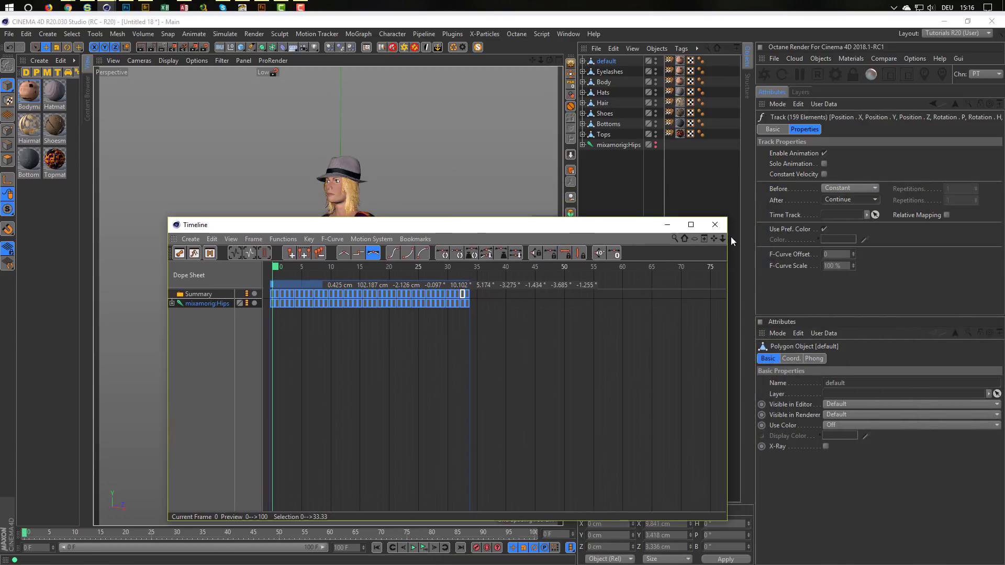
Step: Set the hips tracks' After property to Repeat with 2 repetitions and play the animation to check the looping walk
{"action": "left_click", "coordinate": [849, 199]}
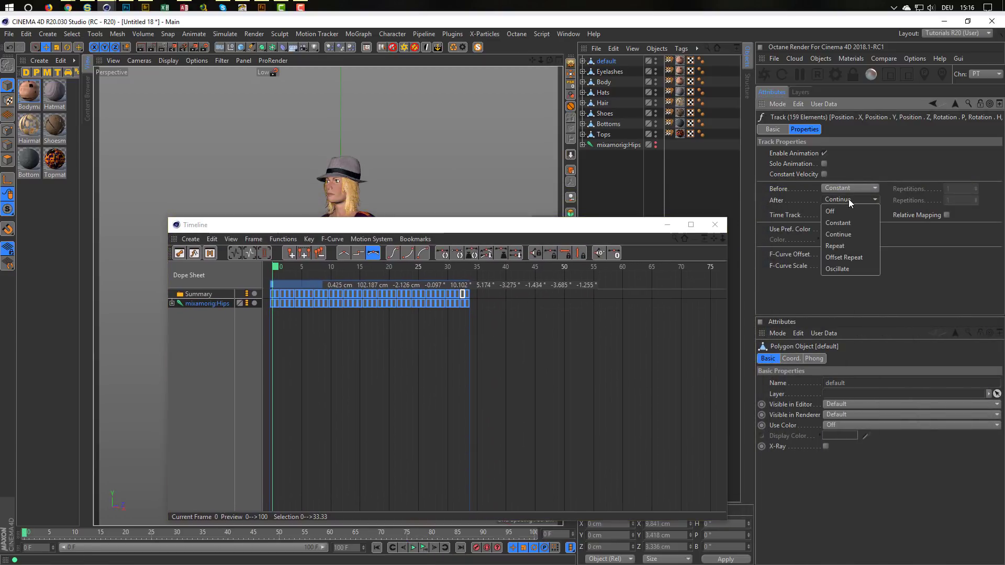
{"action": "left_click", "coordinate": [847, 246]}
{"action": "left_click_drag", "start_coordinate": [549, 228], "coordinate": [787, 171]}
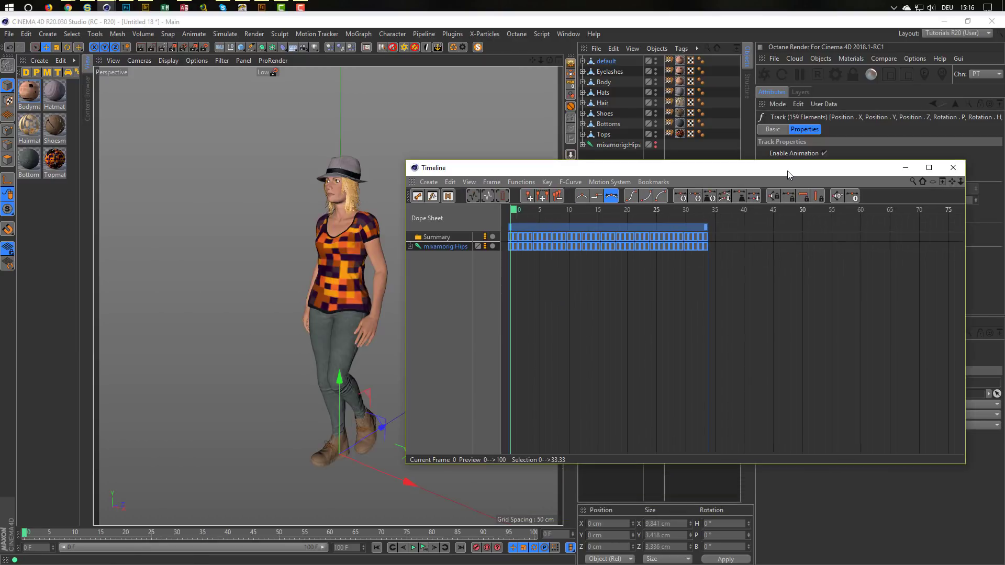
{"action": "left_click", "coordinate": [432, 549]}
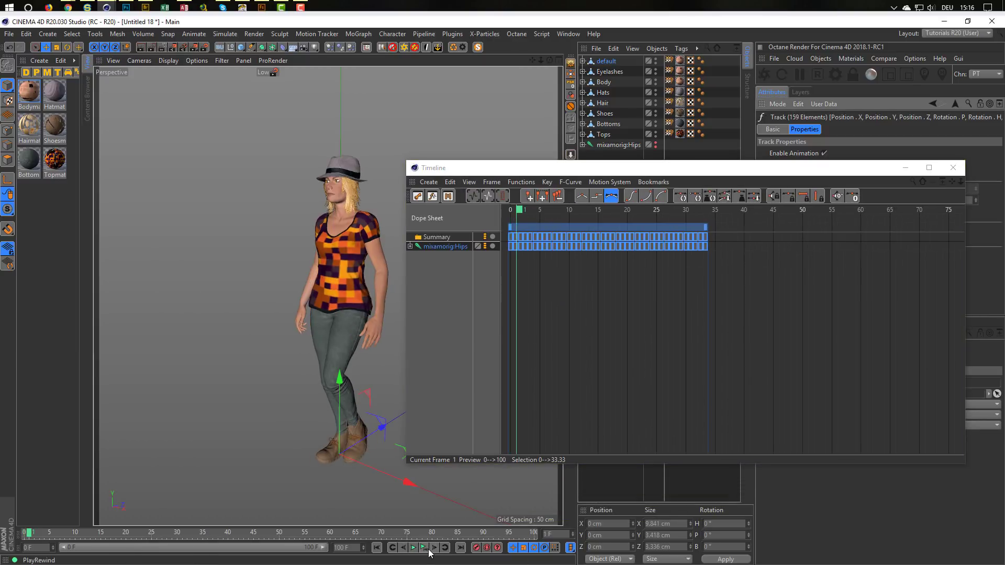
{"action": "left_click", "coordinate": [422, 548]}
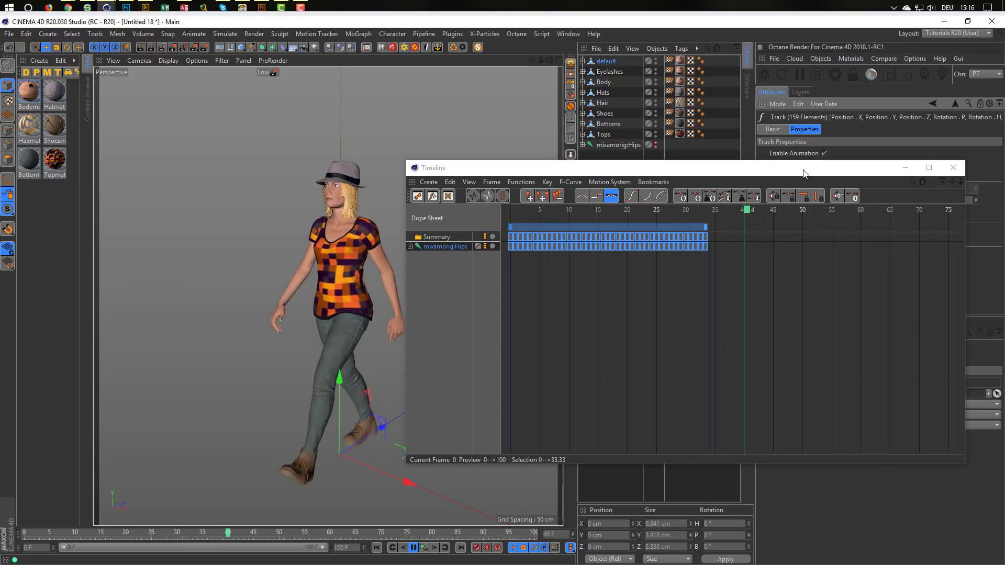
{"action": "left_click_drag", "start_coordinate": [805, 174], "coordinate": [738, 485]}
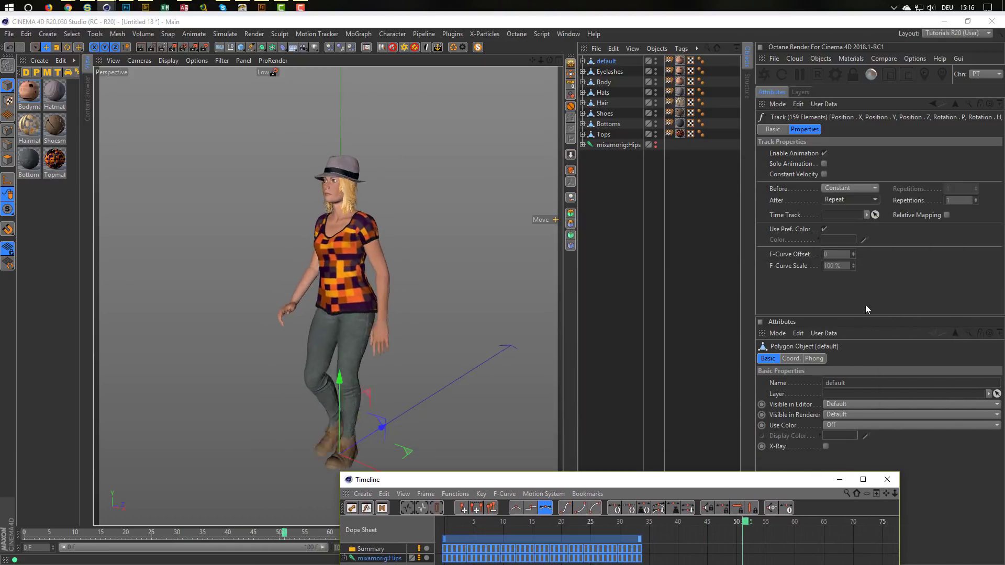
{"action": "left_click", "coordinate": [975, 199]}
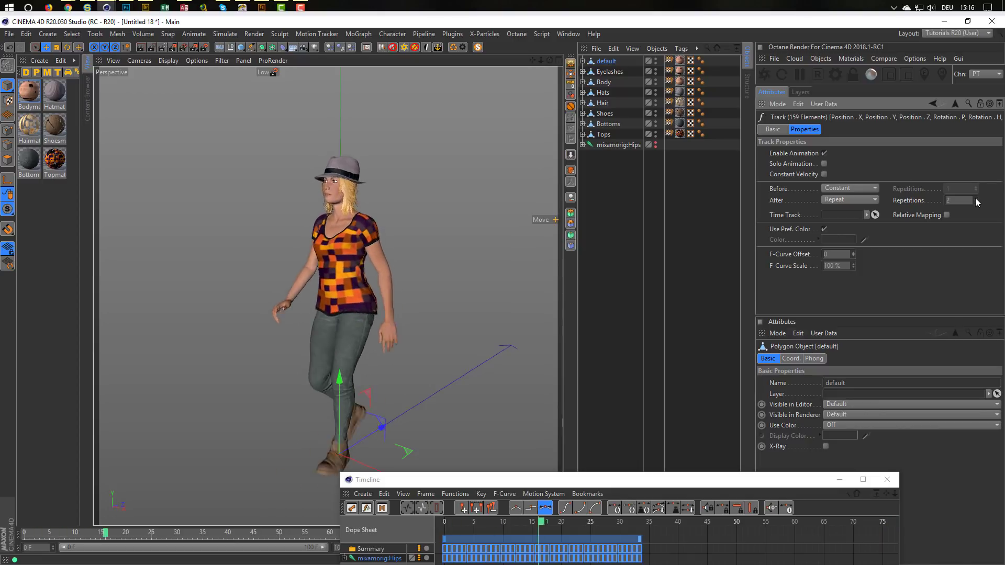
Step: Close the Timeline window, stop the playback and move the animation to frame 4
{"action": "left_click", "coordinate": [886, 480]}
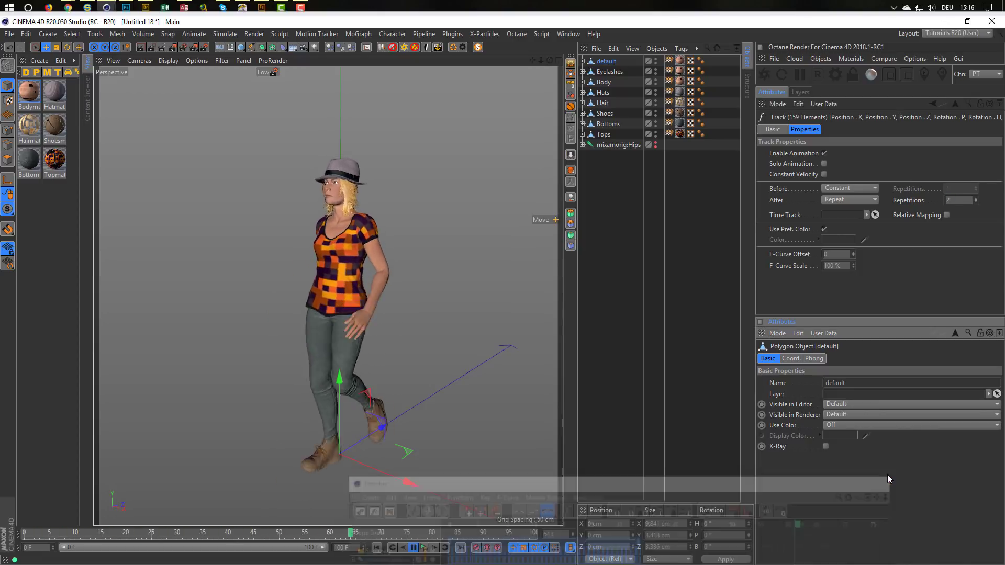
{"action": "left_click", "coordinate": [432, 548]}
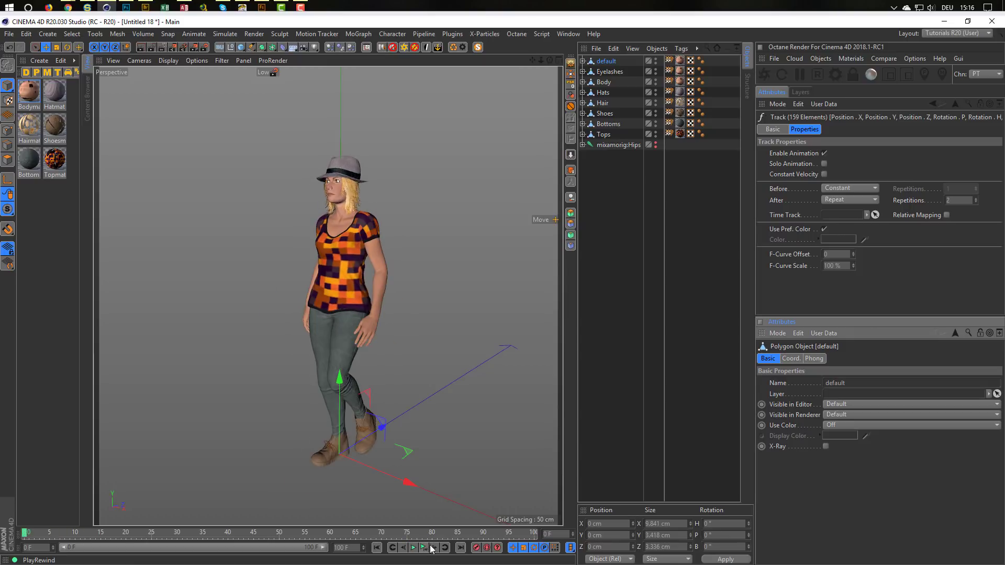
{"action": "left_click_drag", "start_coordinate": [24, 533], "coordinate": [47, 540]}
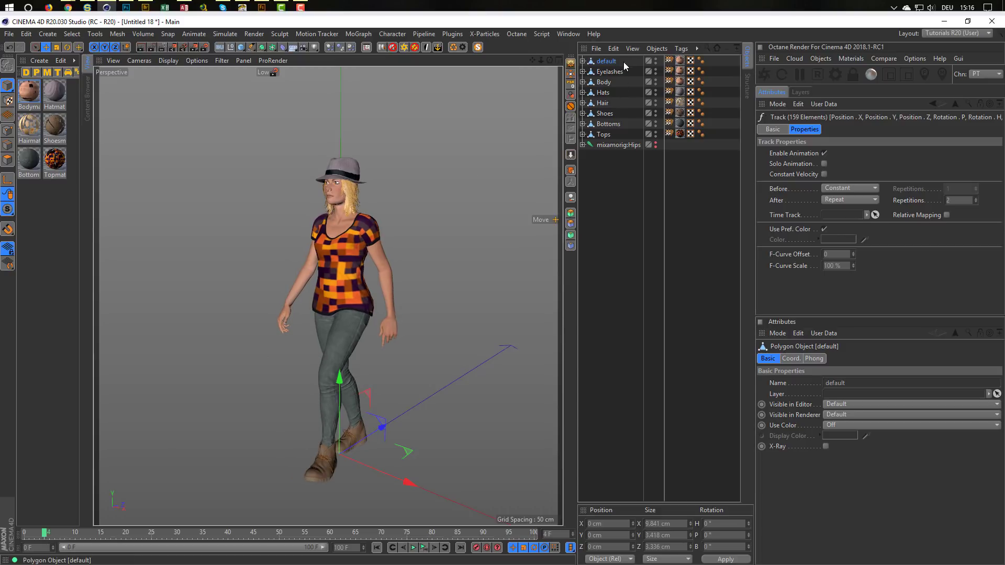
Step: Add a Connect object and make all eight character meshes, from default to Tops, its children
{"action": "left_click", "coordinate": [263, 50]}
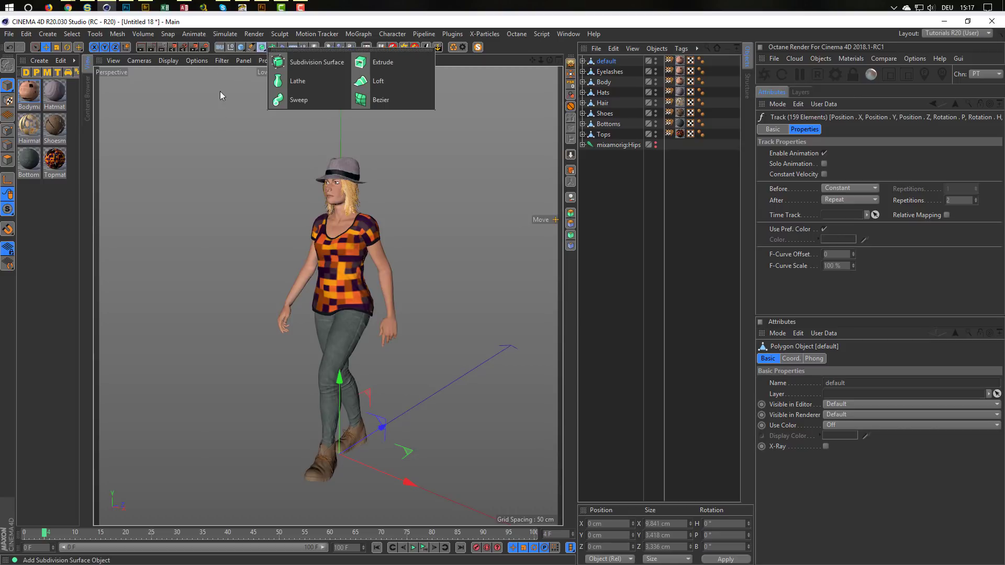
{"action": "left_click", "coordinate": [225, 15]}
{"action": "left_click", "coordinate": [274, 48]}
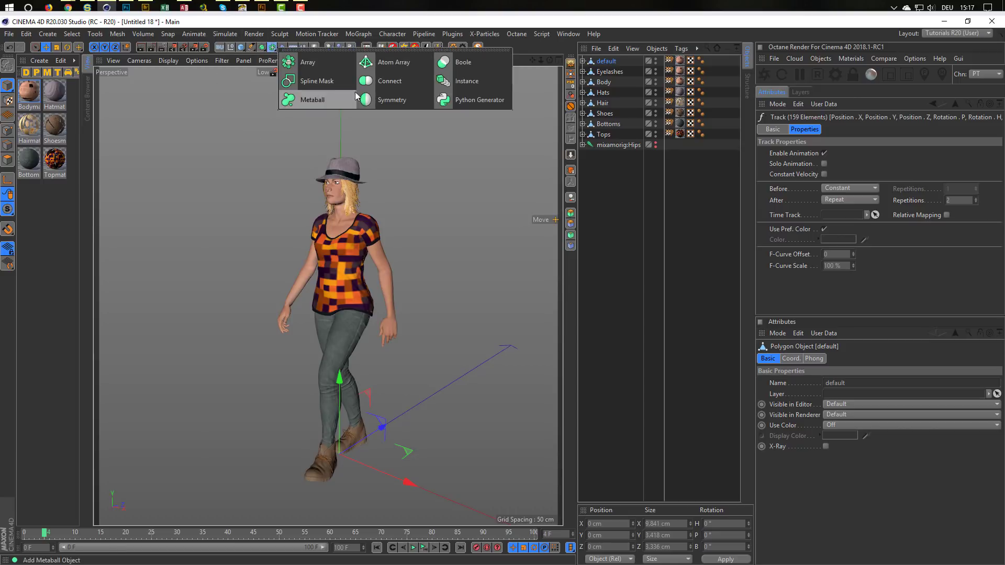
{"action": "left_click", "coordinate": [403, 84]}
{"action": "left_click", "coordinate": [597, 146]}
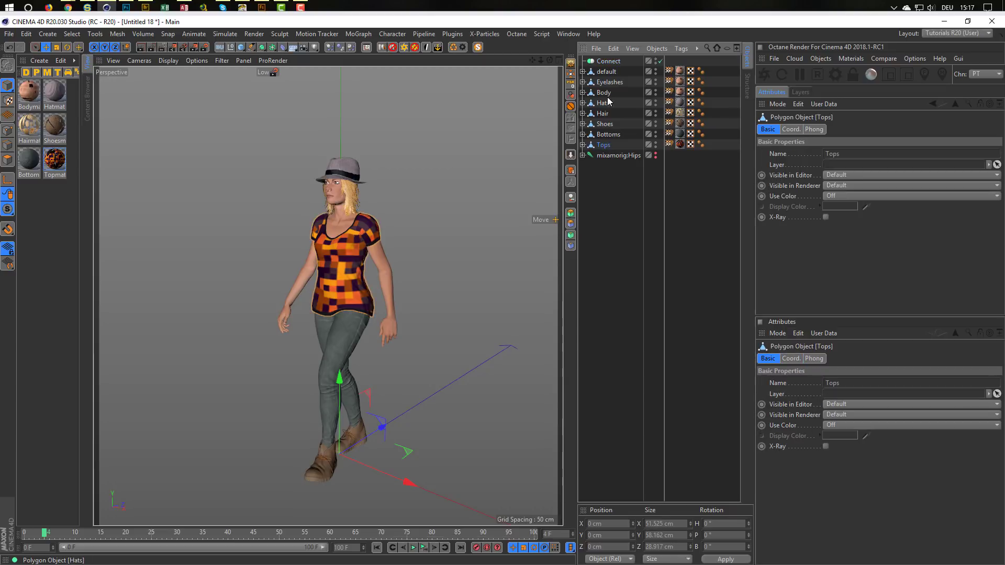
{"action": "left_click", "coordinate": [606, 72], "text": "shift"}
{"action": "left_click_drag", "start_coordinate": [614, 65], "coordinate": [613, 63]}
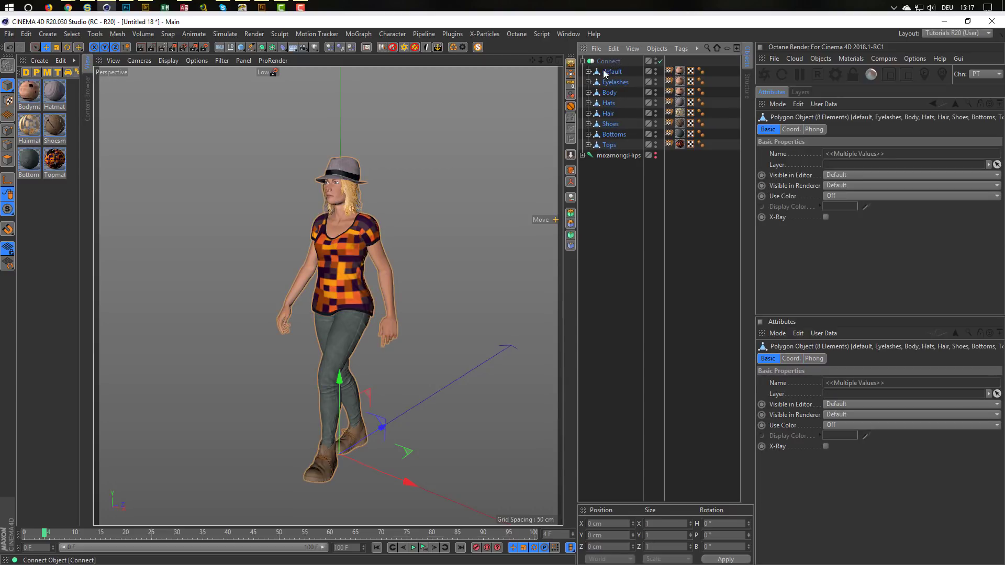
Step: Bake the Connect object into a polygon mesh with Current State to Object and remove the null around the baked mesh
{"action": "left_click", "coordinate": [609, 62]}
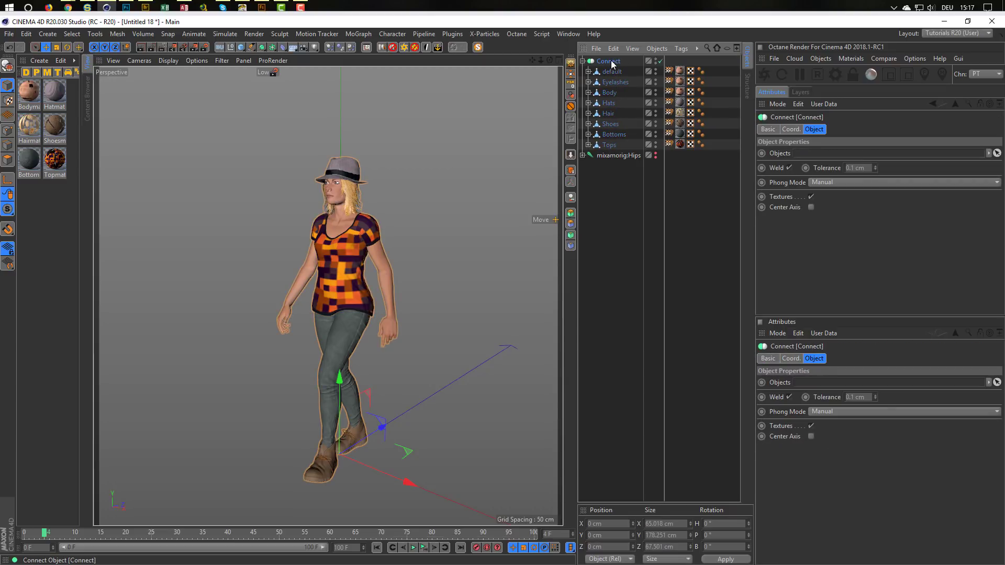
{"action": "left_click", "coordinate": [571, 172]}
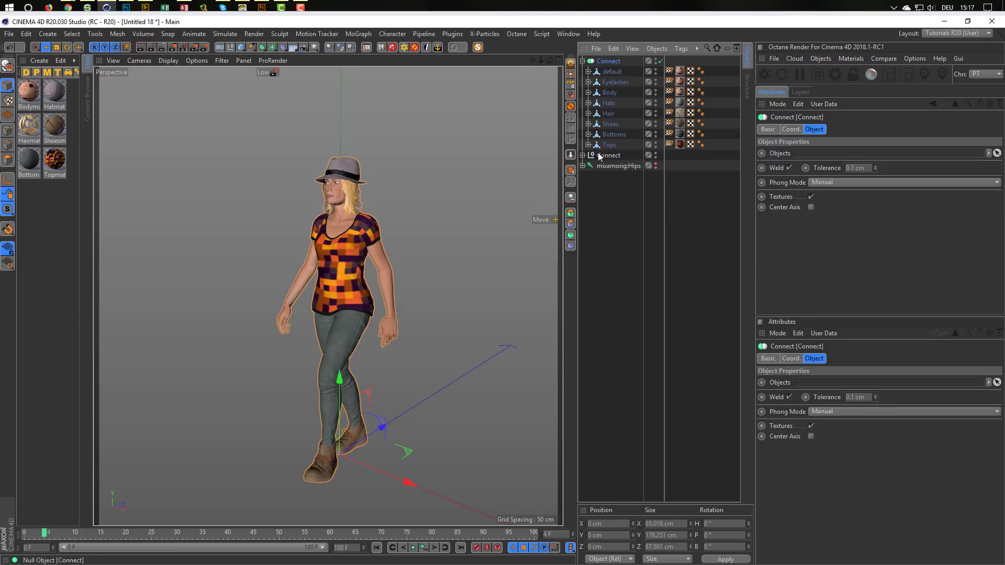
{"action": "left_click_drag", "start_coordinate": [601, 157], "coordinate": [603, 171]}
{"action": "left_click", "coordinate": [582, 166]}
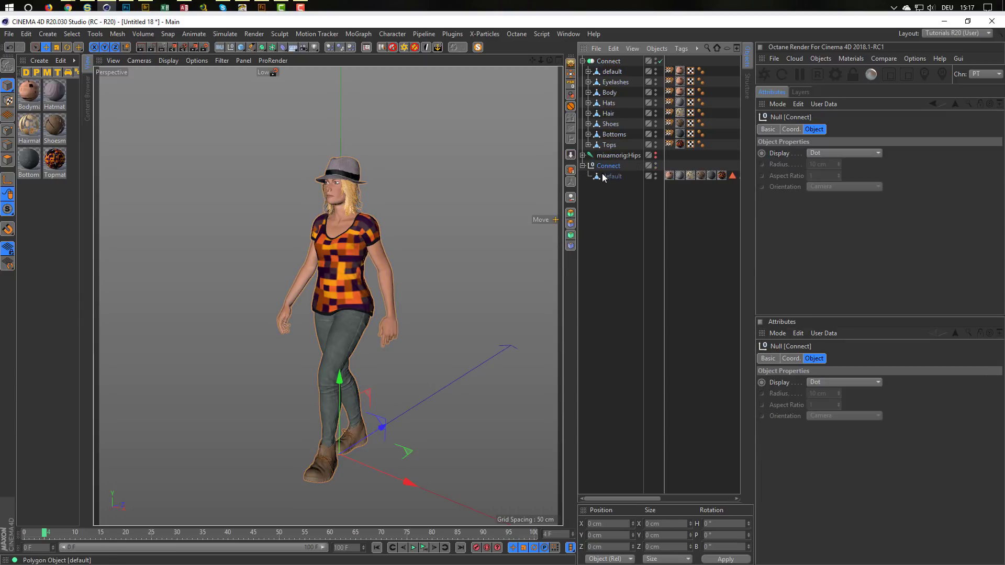
{"action": "left_click", "coordinate": [603, 177]}
{"action": "key", "text": "Delete"}
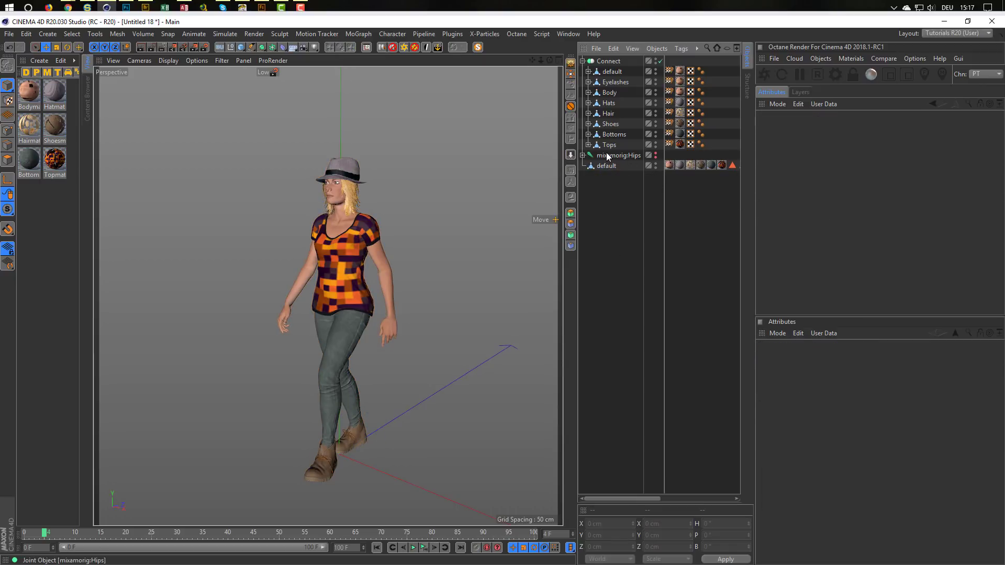
Step: Disable the Connect object and delete all Weight tags from the baked default mesh
{"action": "left_click", "coordinate": [654, 64]}
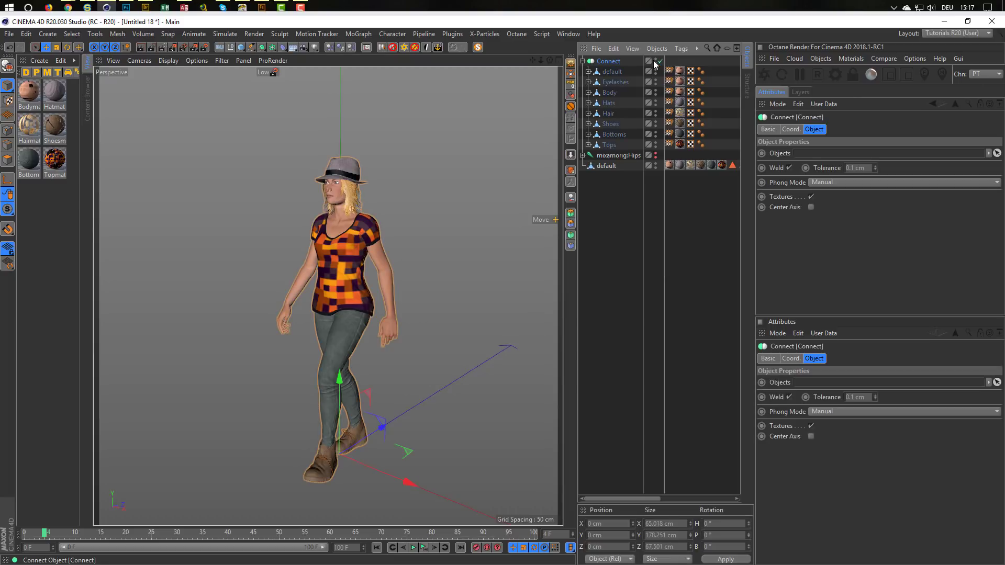
{"action": "left_click", "coordinate": [659, 61]}
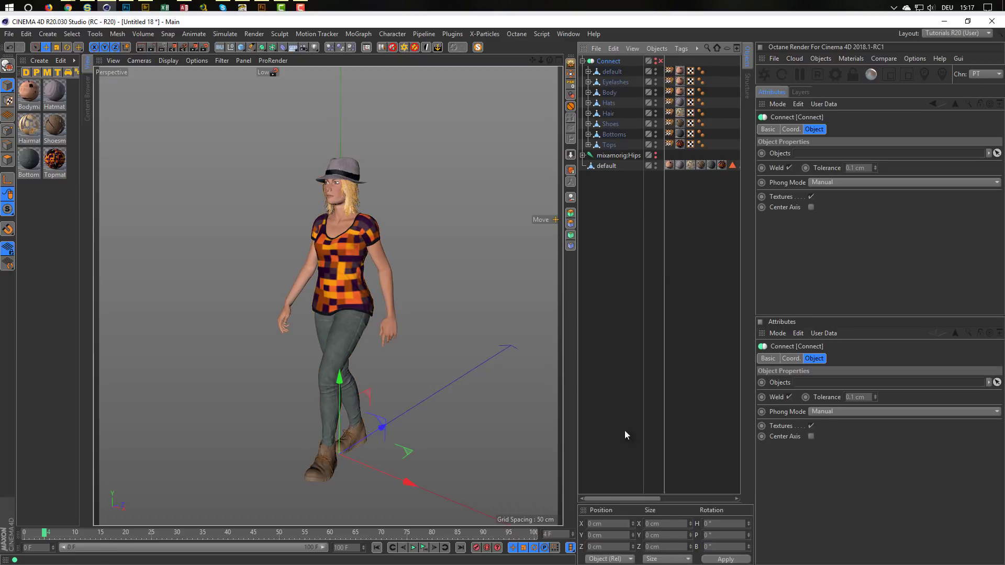
{"action": "left_click_drag", "start_coordinate": [617, 499], "coordinate": [691, 499]}
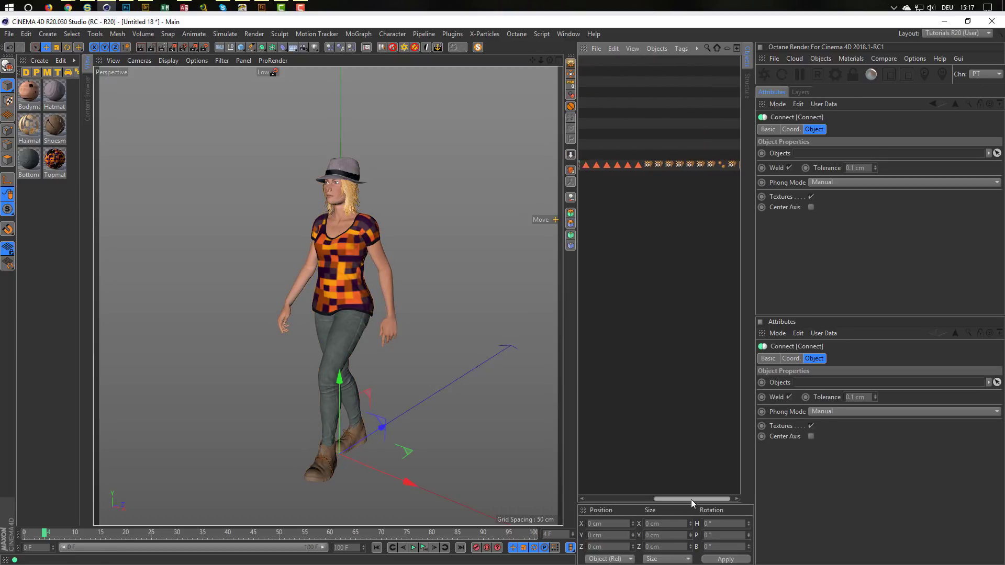
{"action": "left_click_drag", "start_coordinate": [635, 173], "coordinate": [725, 163]}
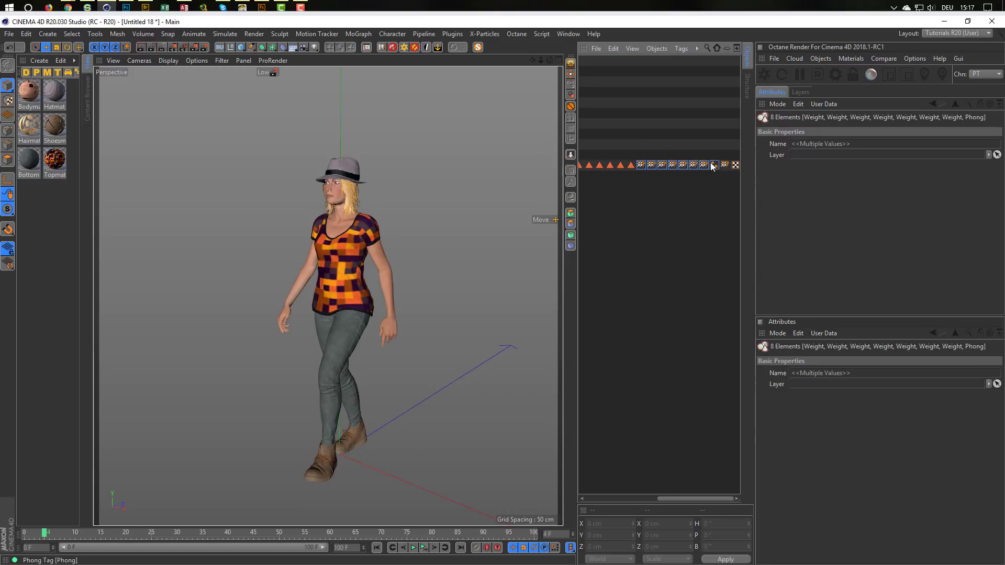
{"action": "left_click", "coordinate": [715, 165], "text": "ctrl"}
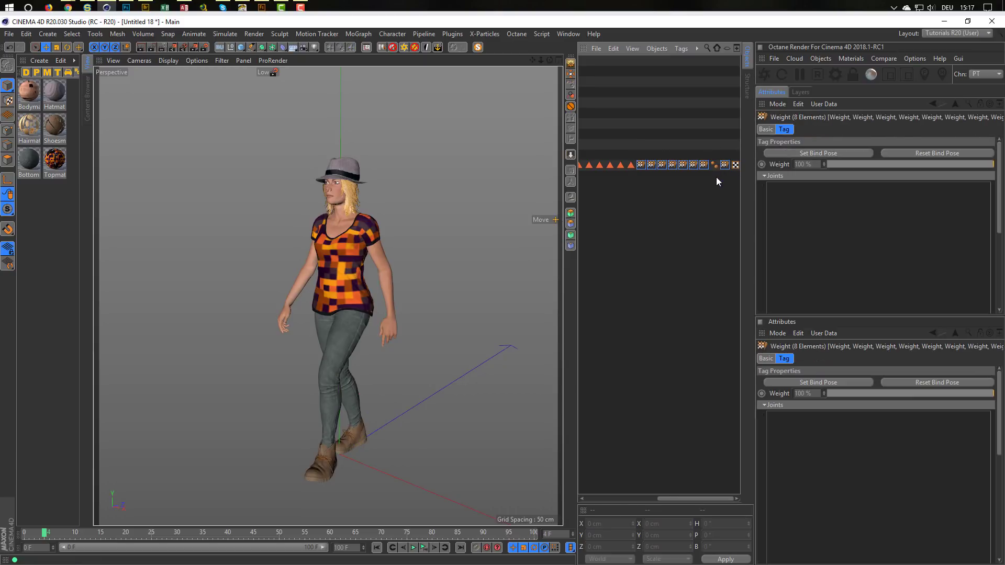
{"action": "left_click", "coordinate": [715, 202]}
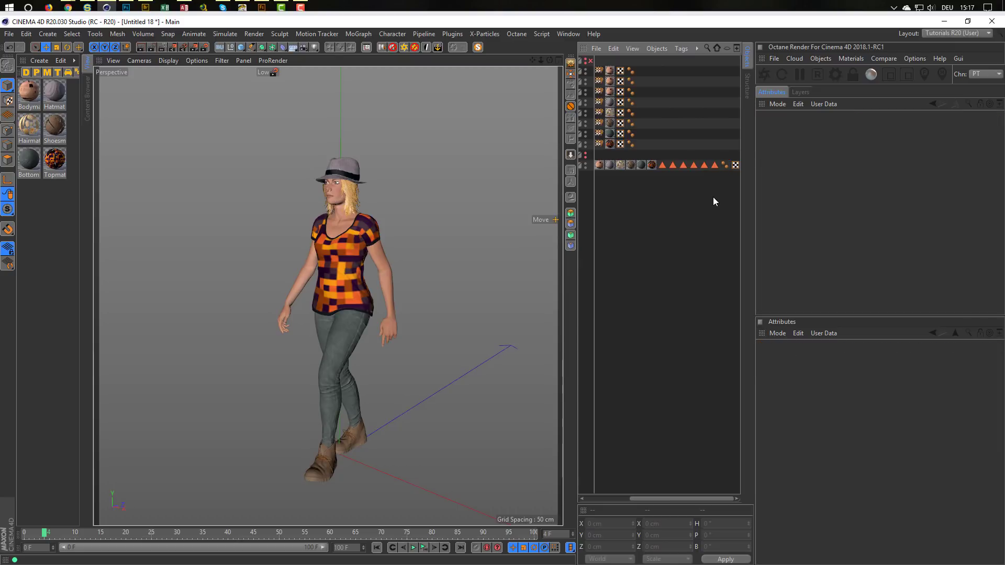
Step: Check the Topmat texture tag on the baked mesh and examine the character's shirt up close
{"action": "left_click_drag", "start_coordinate": [717, 176], "coordinate": [705, 151]}
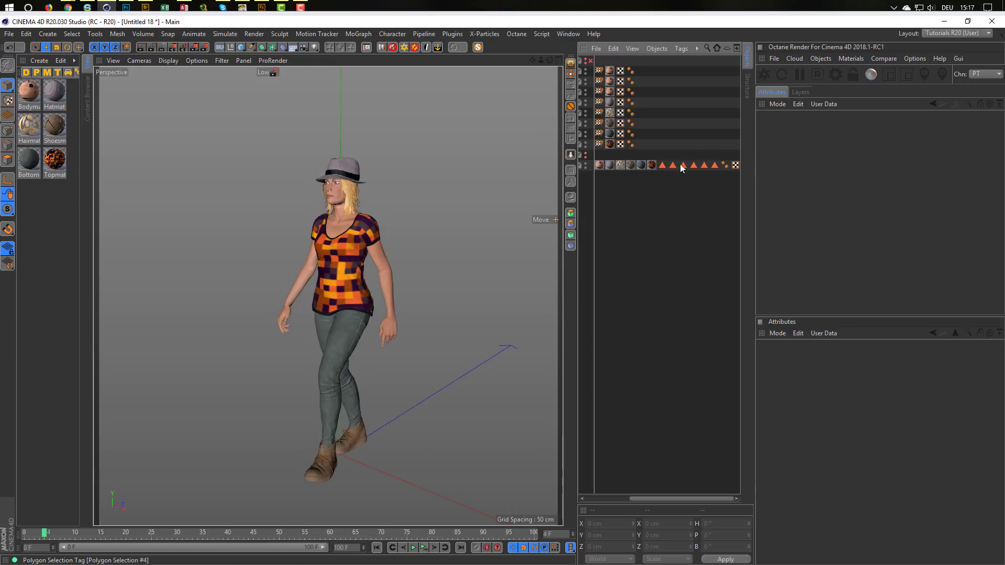
{"action": "left_click", "coordinate": [651, 165]}
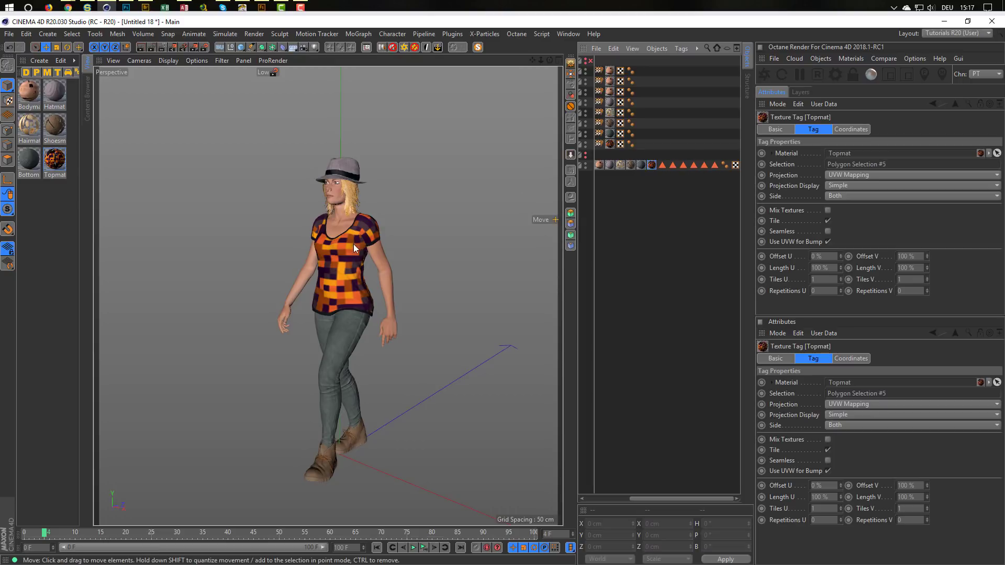
{"action": "right_click_drag", "start_coordinate": [343, 259], "coordinate": [401, 238], "text": "alt"}
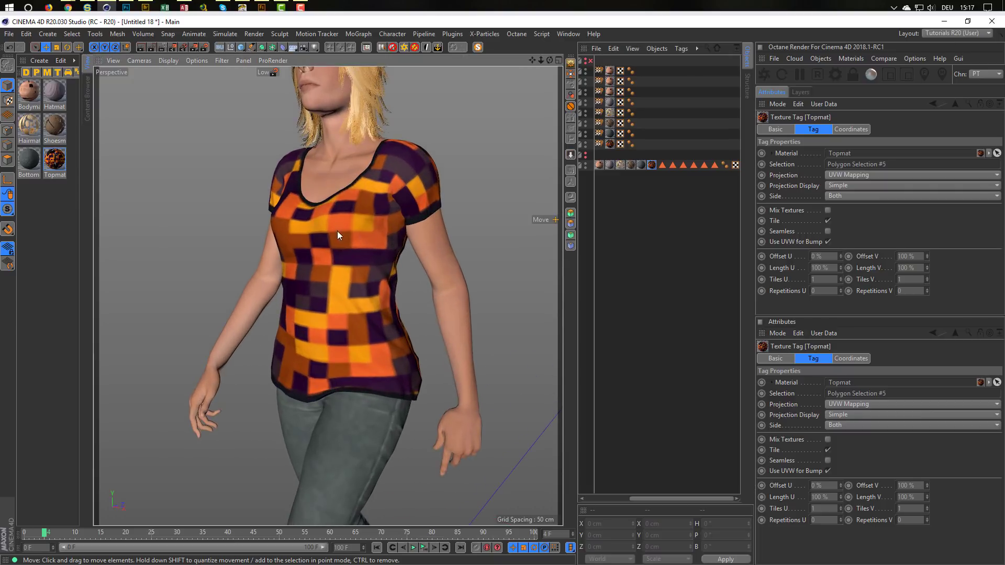
{"action": "left_click_drag", "start_coordinate": [338, 230], "coordinate": [381, 245], "text": "alt"}
{"action": "right_click_drag", "start_coordinate": [381, 245], "coordinate": [357, 265], "text": "alt"}
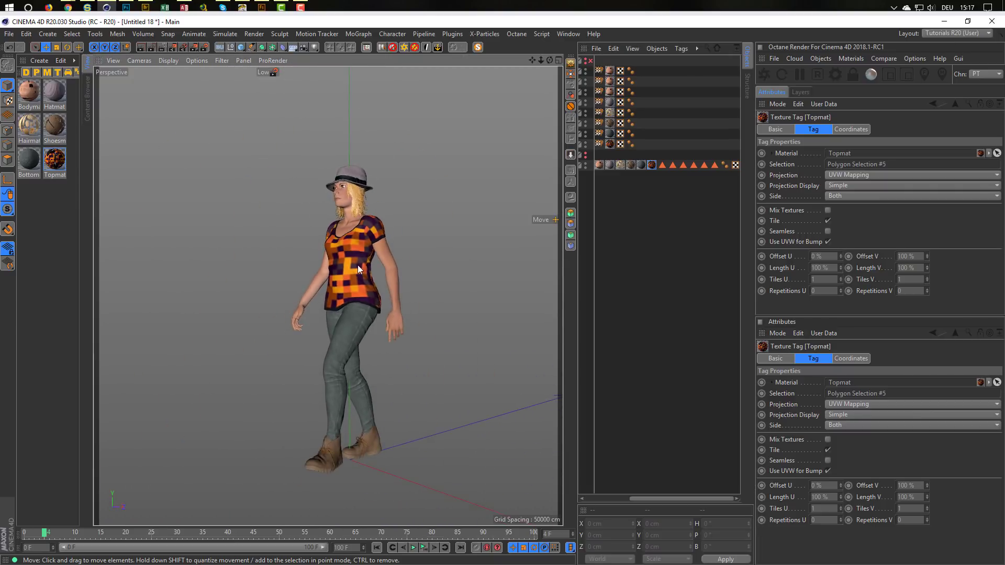
{"action": "left_click_drag", "start_coordinate": [357, 265], "coordinate": [344, 249], "text": "alt"}
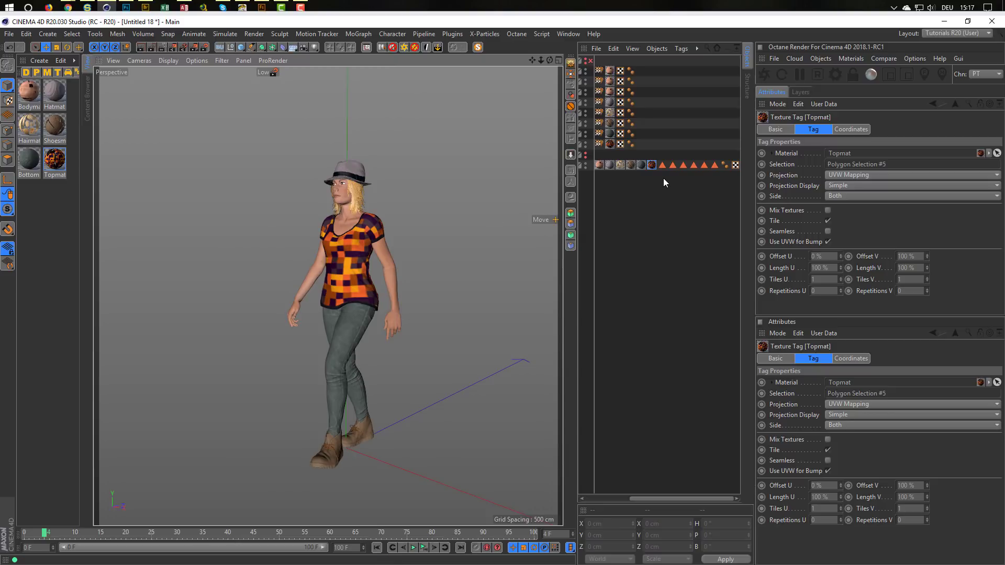
Step: Delete all texture and polygon selection tags from the baked default mesh, keeping its Phong and UVW tags
{"action": "left_click_drag", "start_coordinate": [717, 177], "coordinate": [579, 158]}
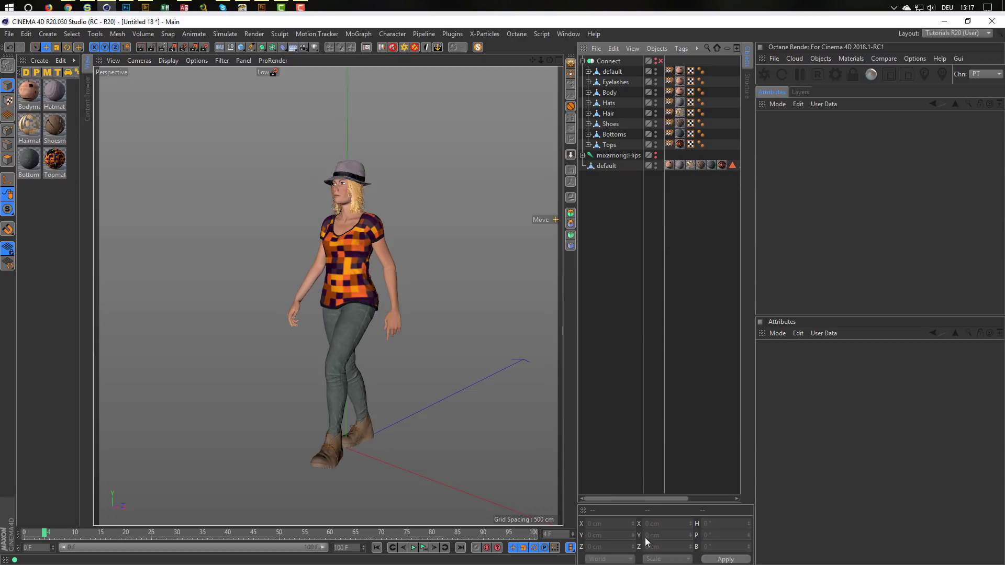
{"action": "left_click_drag", "start_coordinate": [648, 499], "coordinate": [704, 497]}
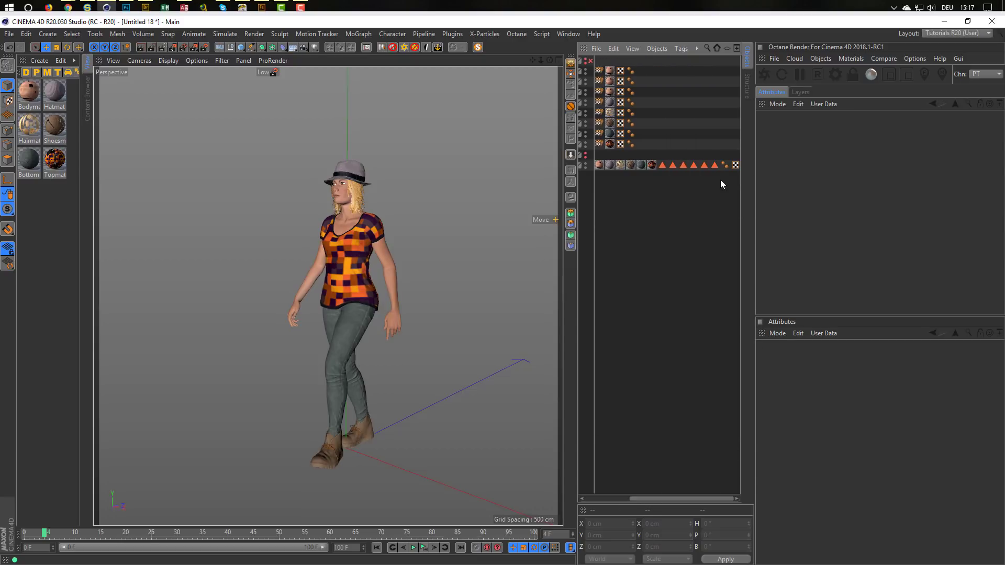
{"action": "left_click_drag", "start_coordinate": [722, 183], "coordinate": [594, 156]}
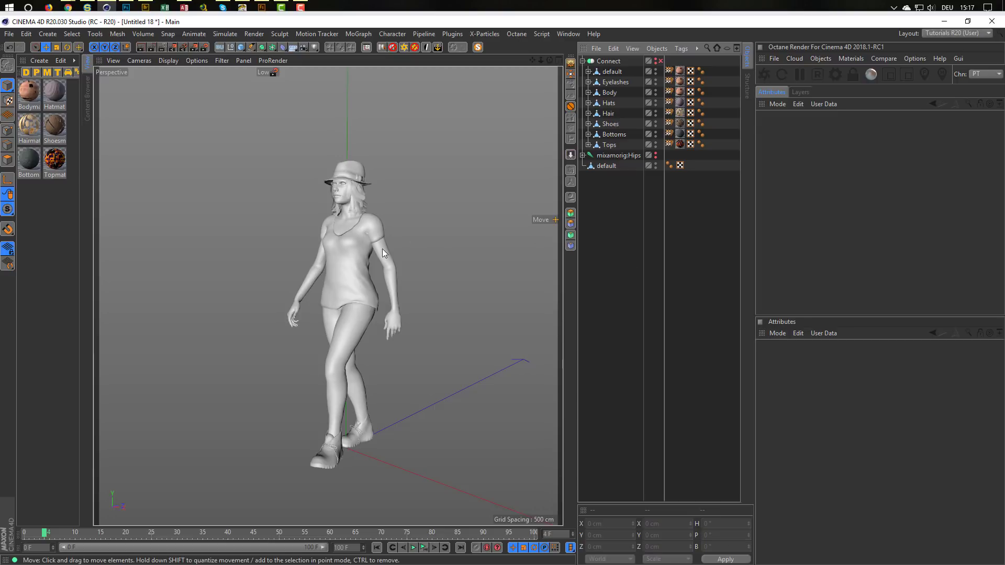
Step: Examine the untextured baked mesh from several angles, including the shirt hem and legs from below
{"action": "scroll", "coordinate": [390, 248], "scroll_direction": "up", "scroll_amount": 10}
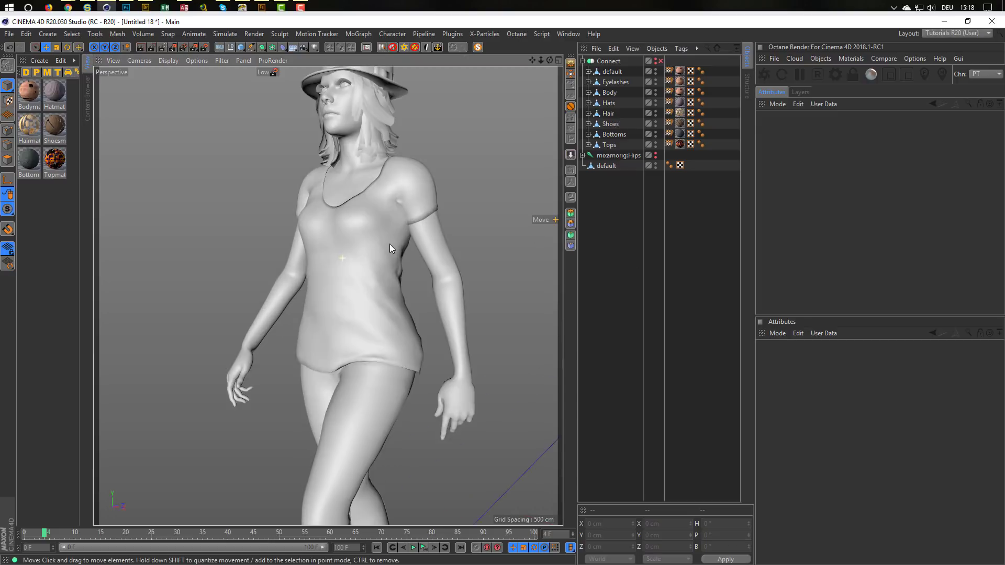
{"action": "left_click_drag", "start_coordinate": [389, 244], "coordinate": [309, 359], "text": "alt"}
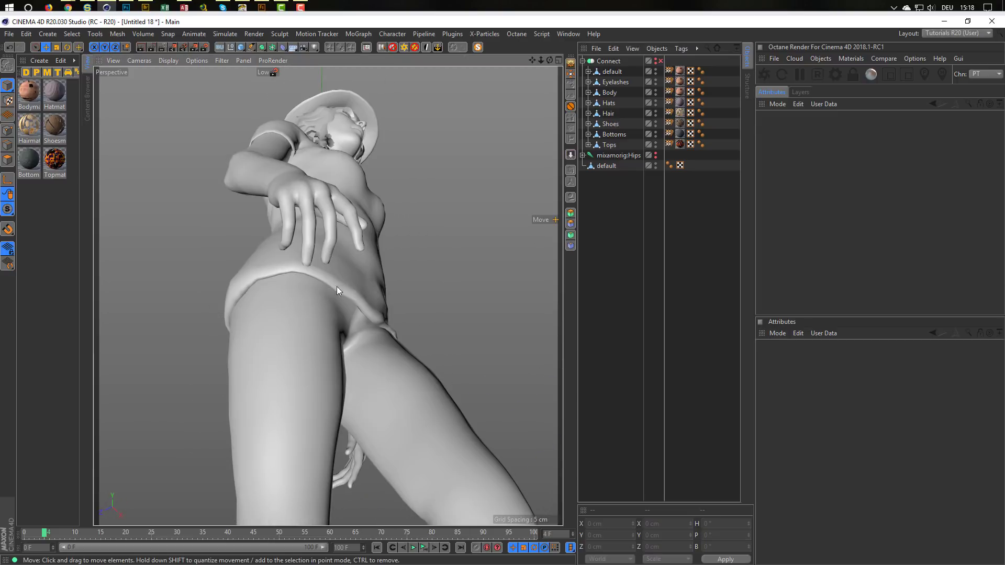
{"action": "left_click_drag", "start_coordinate": [337, 287], "coordinate": [307, 247], "text": "alt"}
{"action": "scroll", "coordinate": [297, 277], "scroll_direction": "down", "scroll_amount": 5}
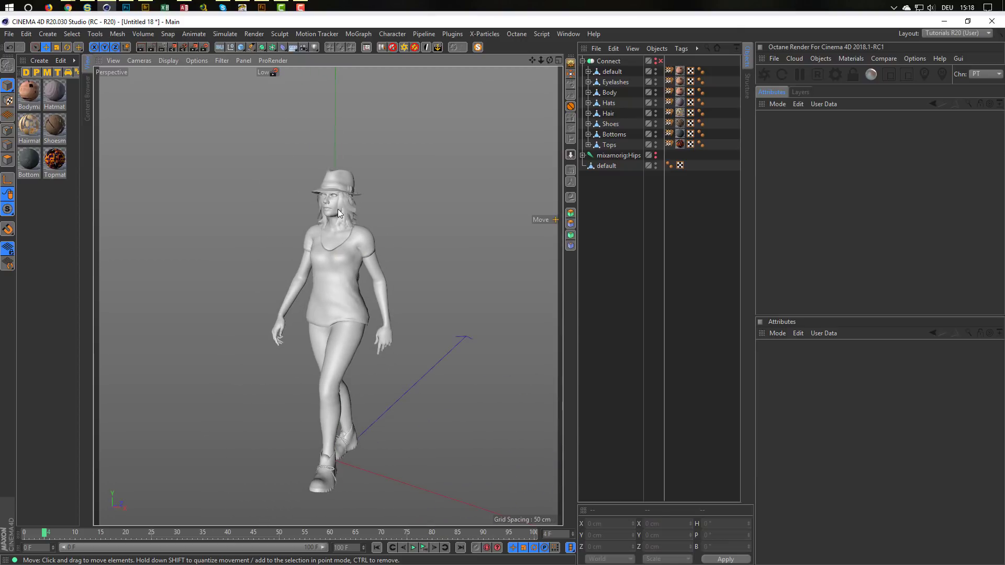
{"action": "scroll", "coordinate": [352, 258], "scroll_direction": "up", "scroll_amount": 6}
{"action": "left_click_drag", "start_coordinate": [352, 257], "coordinate": [382, 247], "text": "alt"}
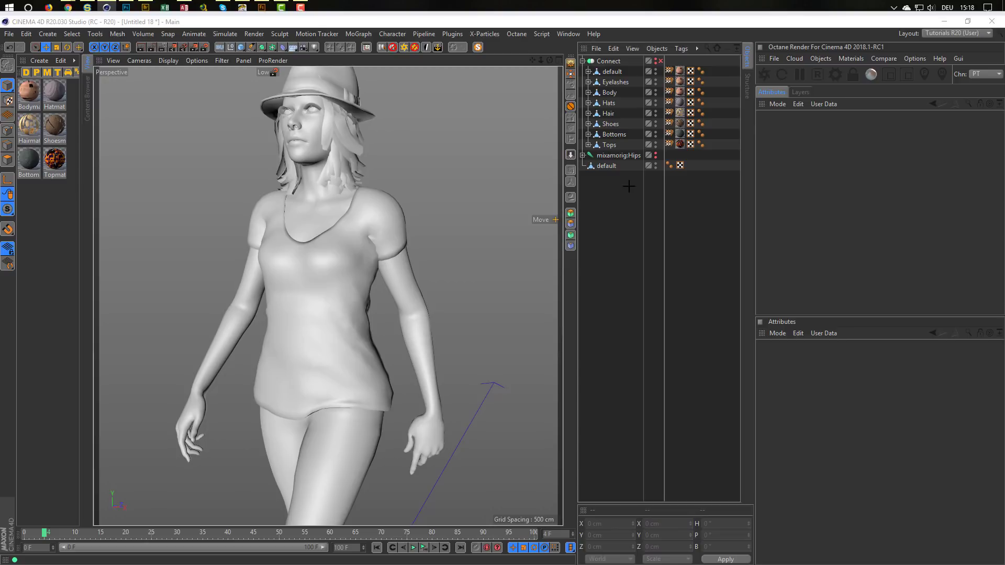
Step: Close the current walking character scene without saving its changes
{"action": "key", "text": "ctrl+F4"}
{"action": "key", "text": "Tab"}
{"action": "key", "text": "Return"}
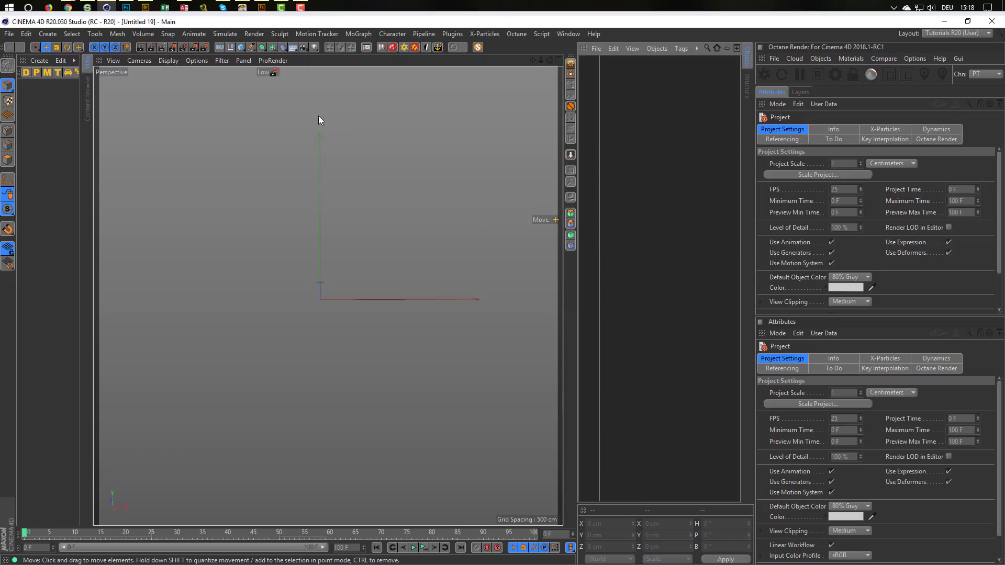
Step: Load the Female Base model from the Sculpting Base Meshes presets into the empty scene
{"action": "left_click", "coordinate": [87, 95]}
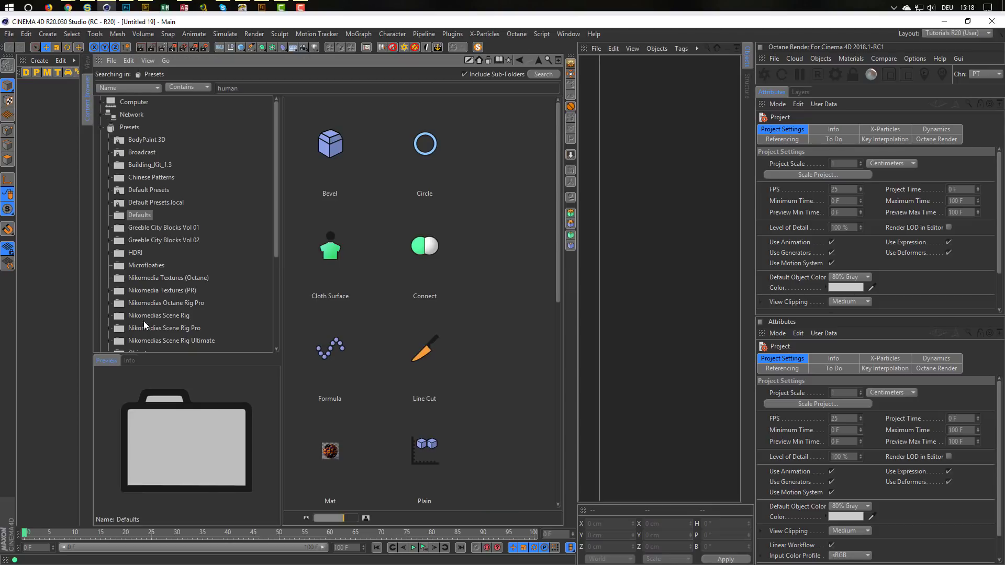
{"action": "scroll", "coordinate": [142, 258], "scroll_direction": "down", "scroll_amount": 5}
{"action": "left_click", "coordinate": [140, 257]}
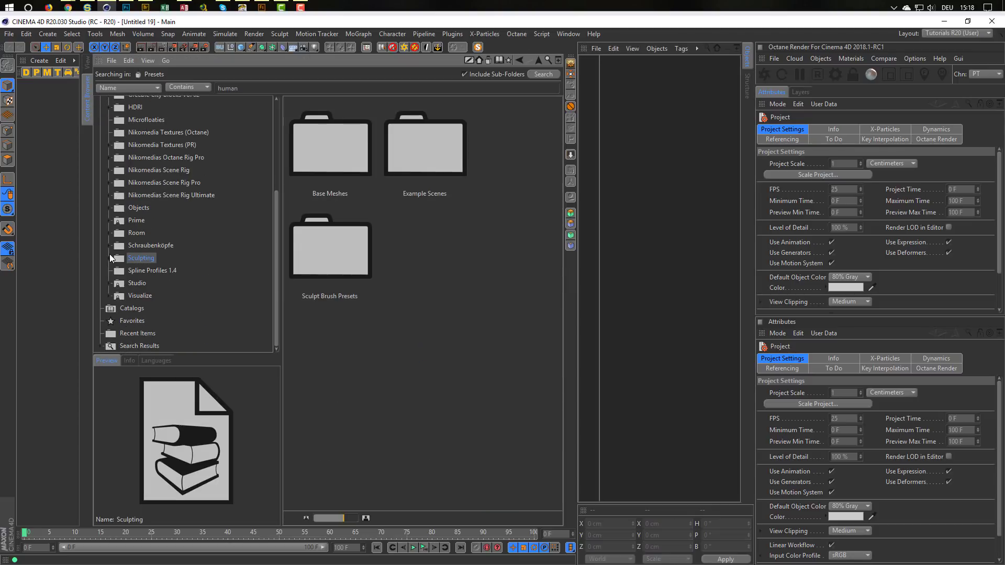
{"action": "left_click", "coordinate": [110, 258]}
{"action": "left_click", "coordinate": [142, 271]}
{"action": "left_click", "coordinate": [338, 240]}
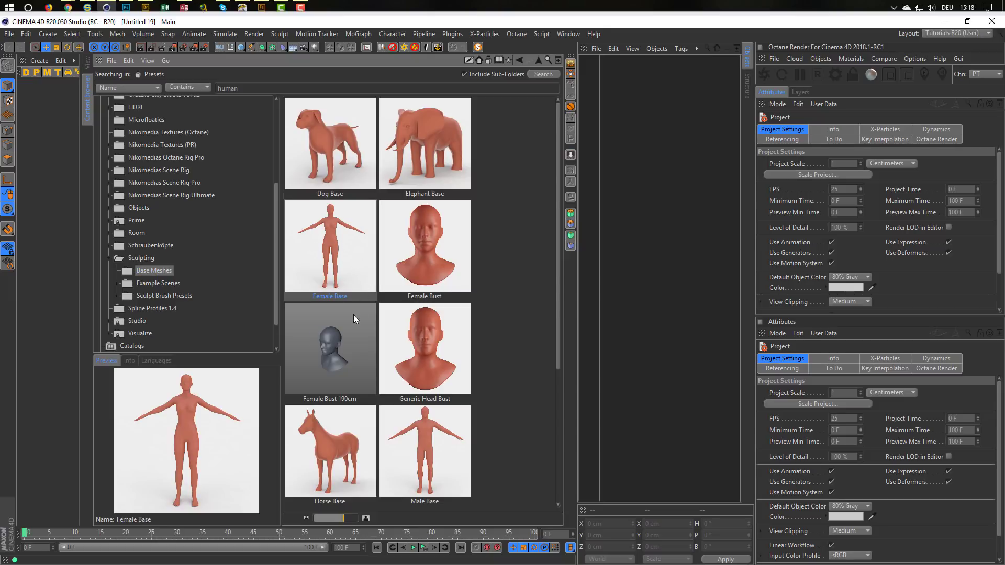
{"action": "left_click", "coordinate": [87, 64]}
{"action": "left_click", "coordinate": [87, 111]}
{"action": "left_click", "coordinate": [333, 240]}
{"action": "left_click_drag", "start_coordinate": [658, 220], "coordinate": [657, 222]}
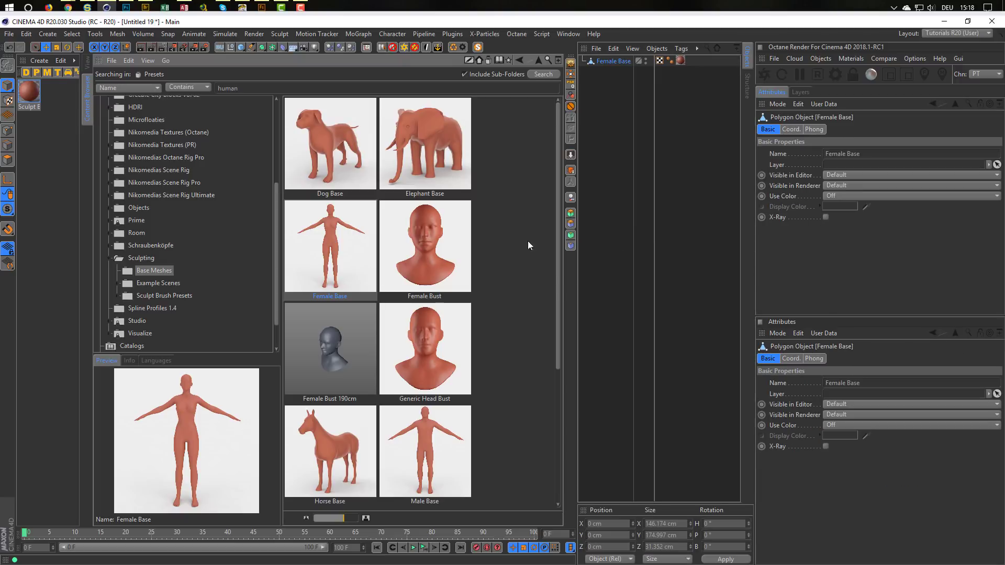
Step: Delete the Sculpt Base material and the leftover texture tag on the Female Base object
{"action": "left_click", "coordinate": [86, 63]}
{"action": "left_click", "coordinate": [32, 97]}
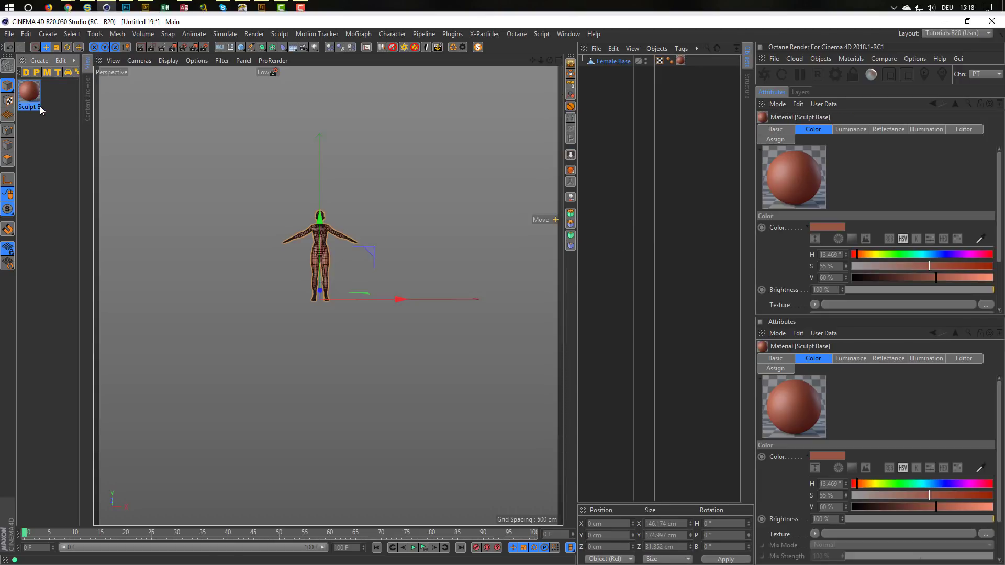
{"action": "key", "text": "Delete"}
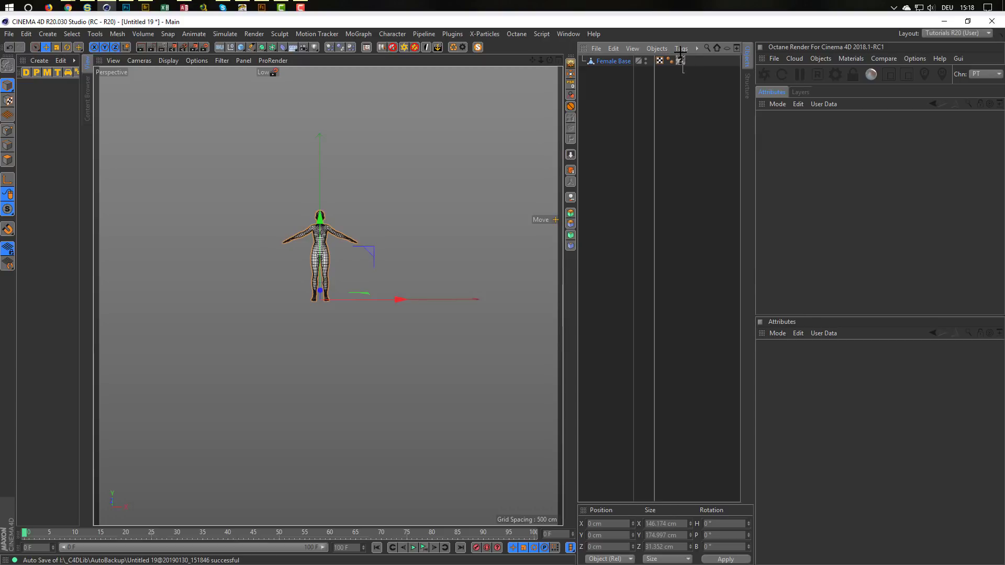
{"action": "left_click", "coordinate": [680, 61]}
{"action": "key", "text": "Delete"}
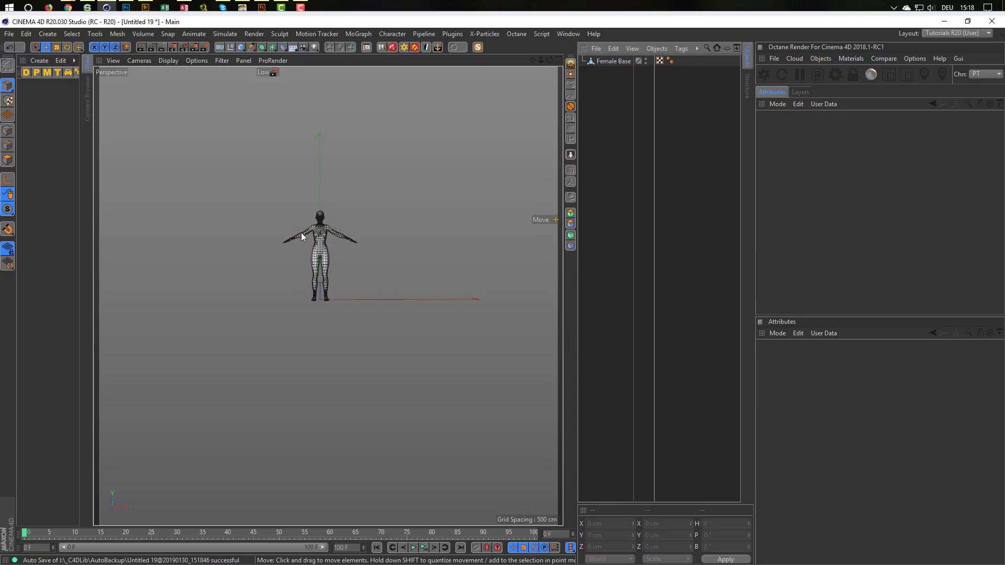
Step: Export the female mesh to the Desktop in Wavefront OBJ format under the name FemaleMesh
{"action": "scroll", "coordinate": [367, 222], "scroll_direction": "up", "scroll_amount": 8}
{"action": "scroll", "coordinate": [358, 238], "scroll_direction": "down", "scroll_amount": 4}
{"action": "left_click_drag", "start_coordinate": [372, 224], "coordinate": [365, 236], "text": "alt"}
{"action": "scroll", "coordinate": [365, 236], "scroll_direction": "up", "scroll_amount": 2}
{"action": "middle_click_drag", "start_coordinate": [365, 237], "coordinate": [347, 212], "text": "alt"}
{"action": "left_click", "coordinate": [8, 34]}
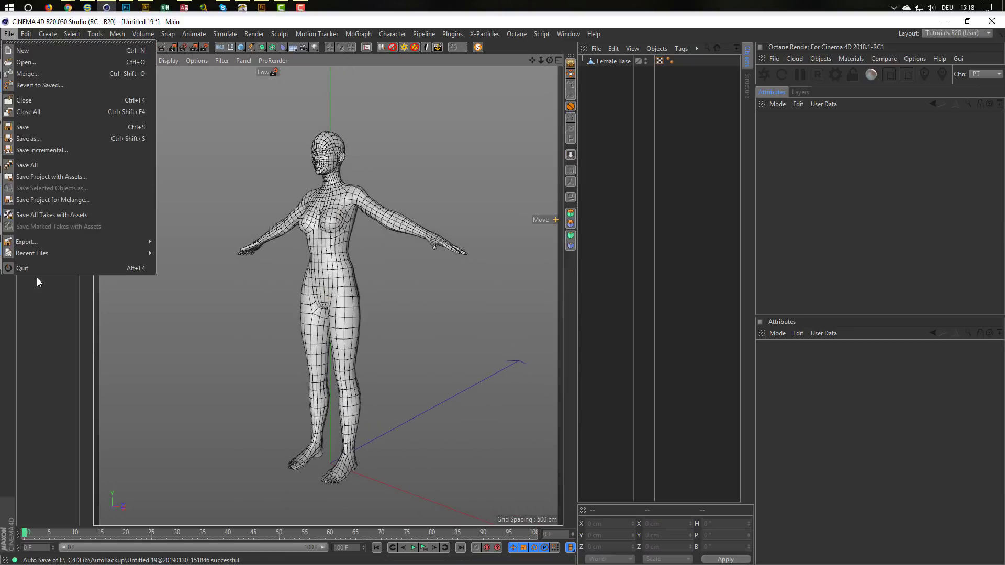
{"action": "mouse_move", "coordinate": [90, 242]}
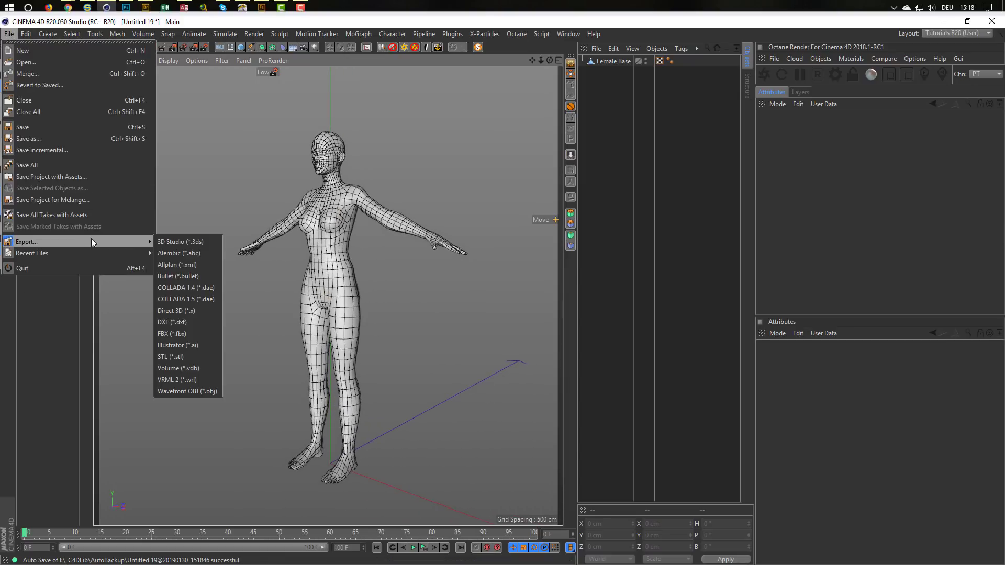
{"action": "left_click", "coordinate": [190, 392]}
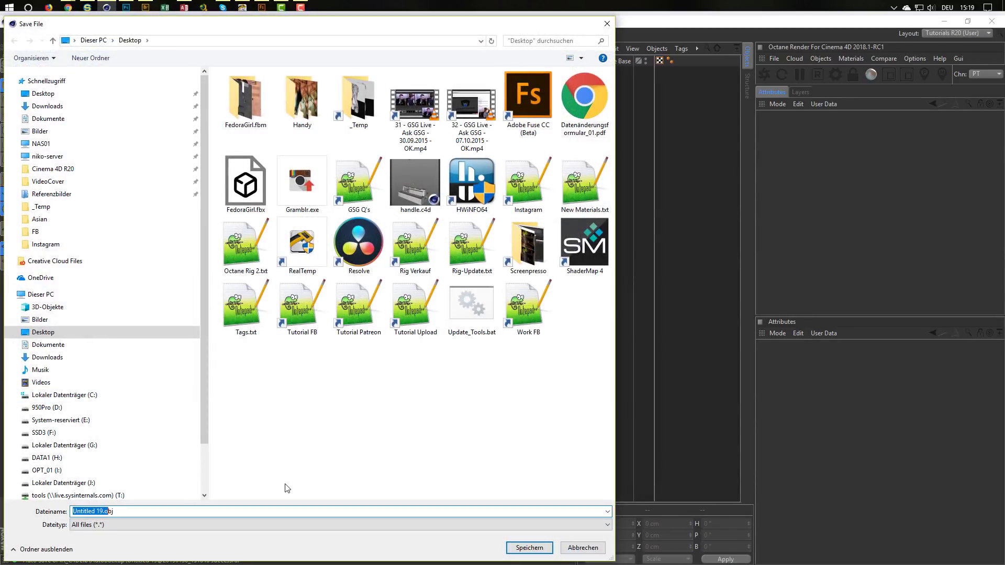
{"action": "type", "text": "FemaleMesh"}
{"action": "key", "text": "Return"}
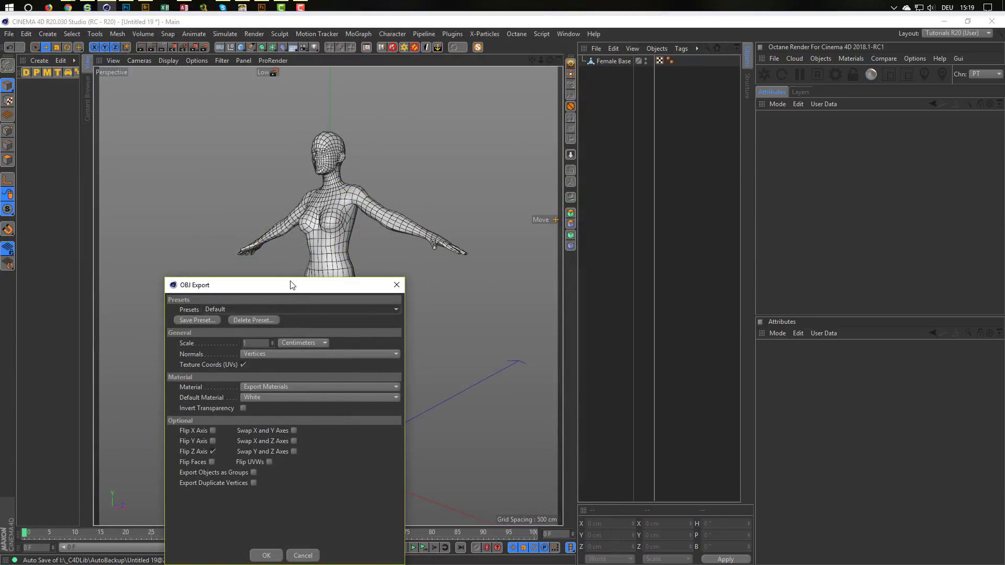
Step: Set the OBJ export's Material option to No Material and complete the export
{"action": "left_click_drag", "start_coordinate": [292, 288], "coordinate": [352, 200]}
{"action": "left_click", "coordinate": [362, 296]}
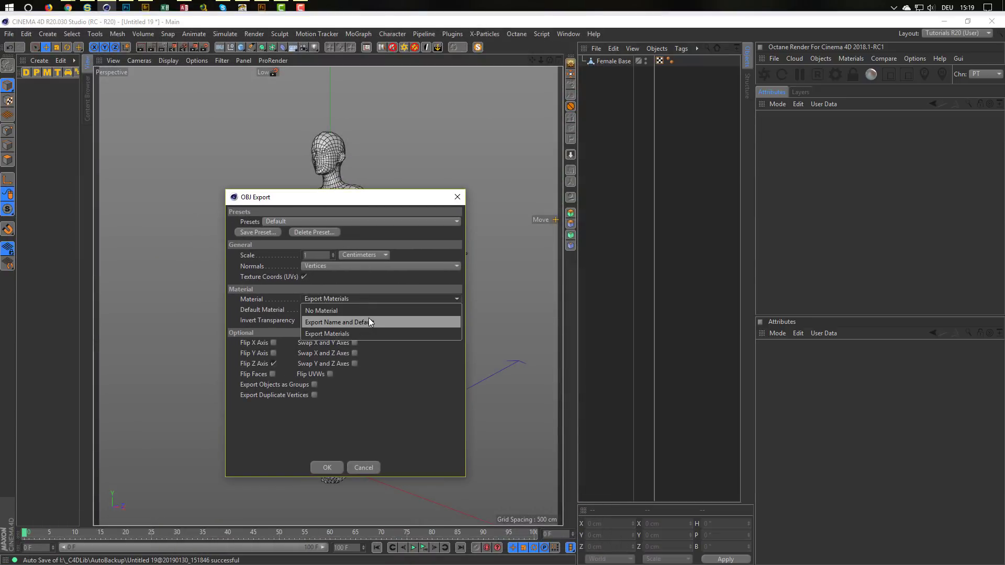
{"action": "left_click", "coordinate": [361, 310]}
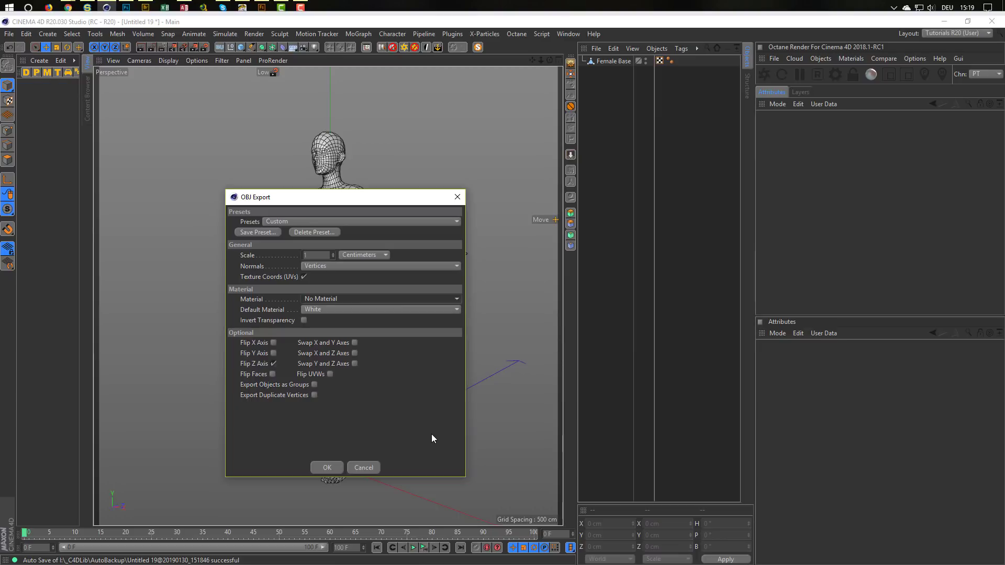
{"action": "left_click", "coordinate": [326, 467]}
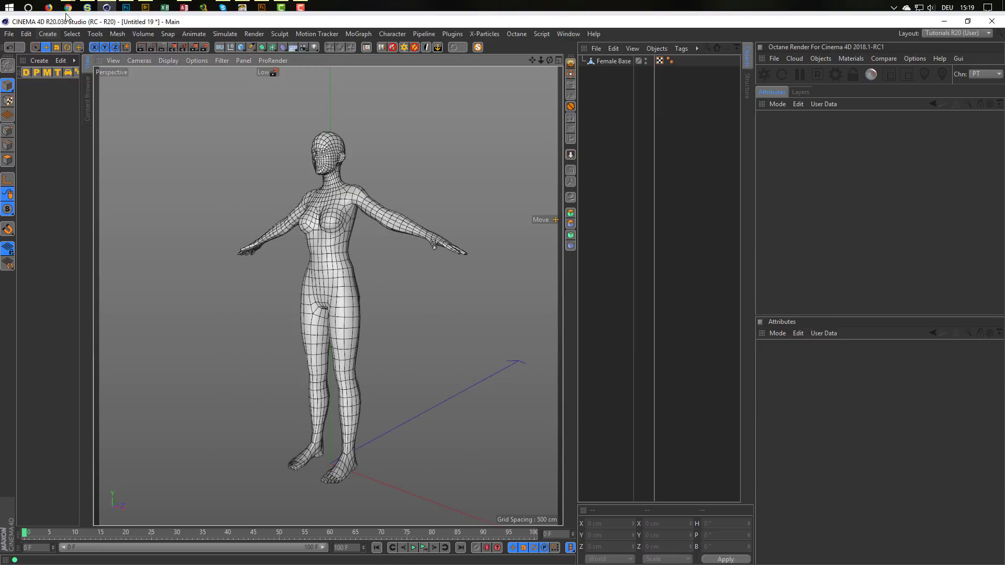
Step: Switch to Mixamo in Chrome and upload FemaleMesh.obj from the Desktop as a new character
{"action": "mouse_move", "coordinate": [69, 13]}
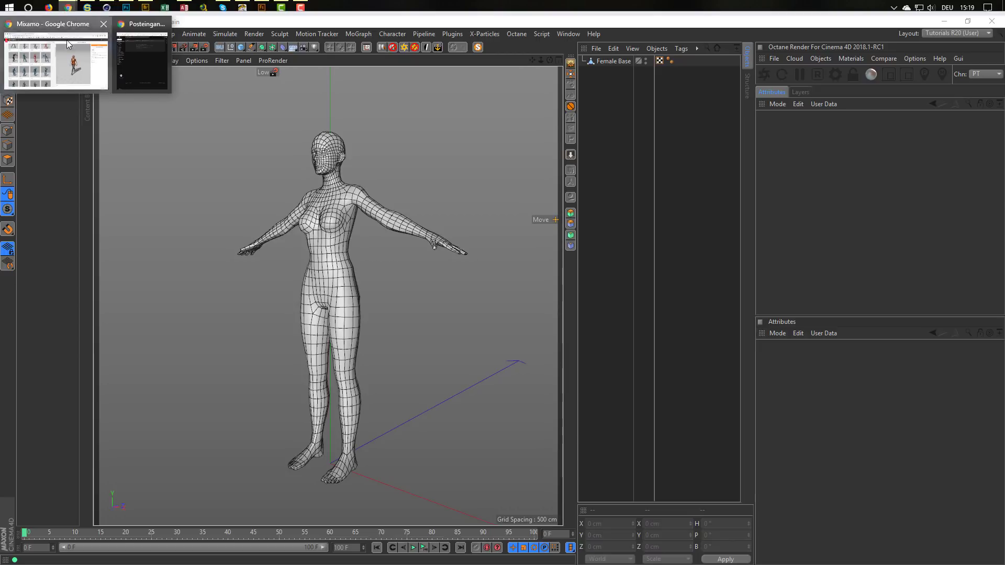
{"action": "left_click", "coordinate": [73, 66]}
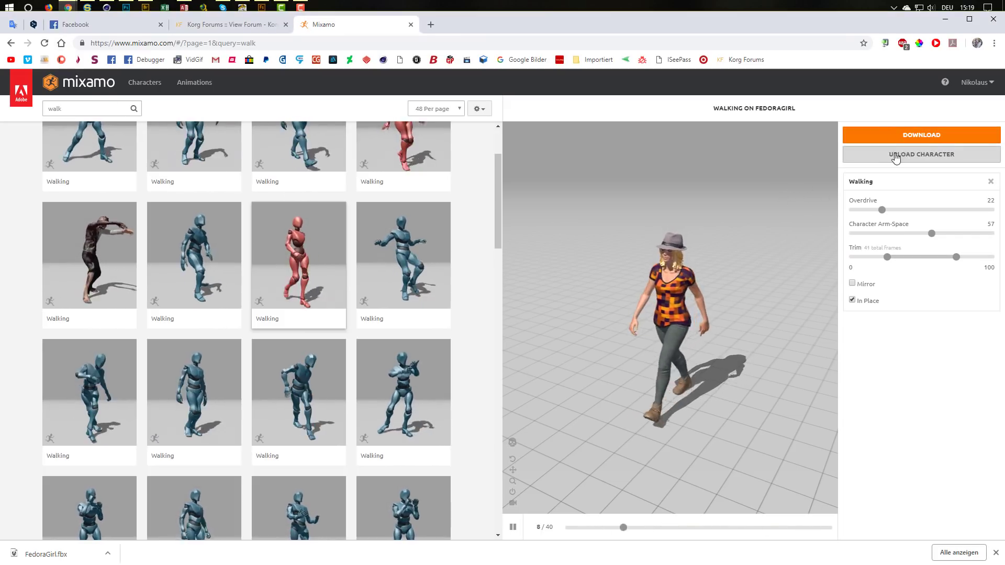
{"action": "left_click", "coordinate": [922, 157]}
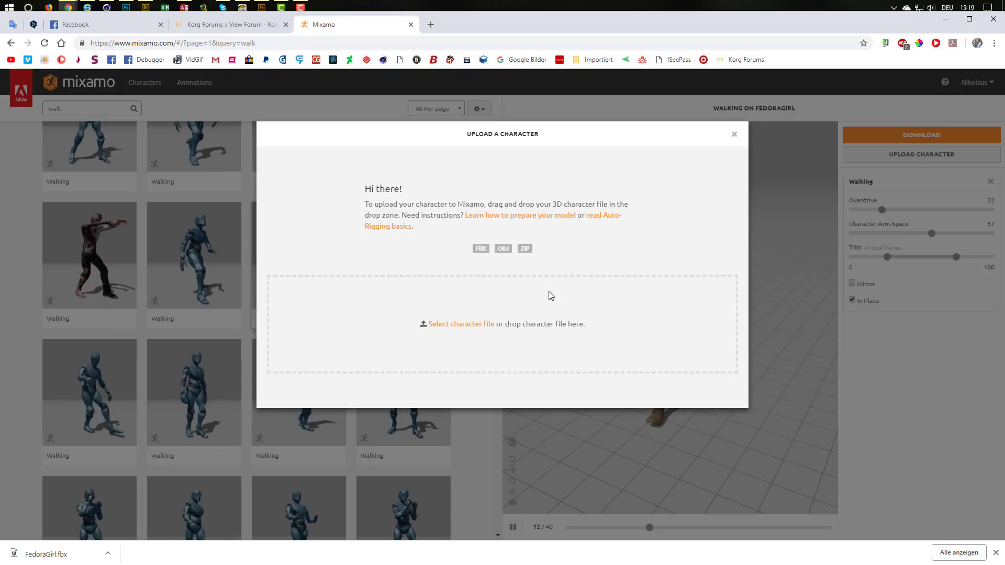
{"action": "left_click", "coordinate": [444, 325]}
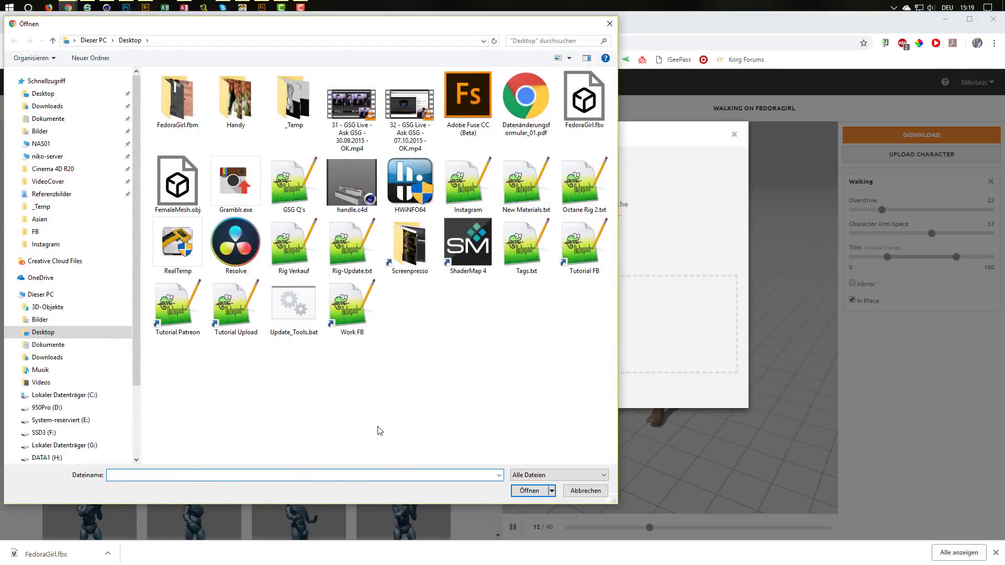
{"action": "type", "text": "fema"}
{"action": "key", "text": "Down"}
{"action": "key", "text": "Return"}
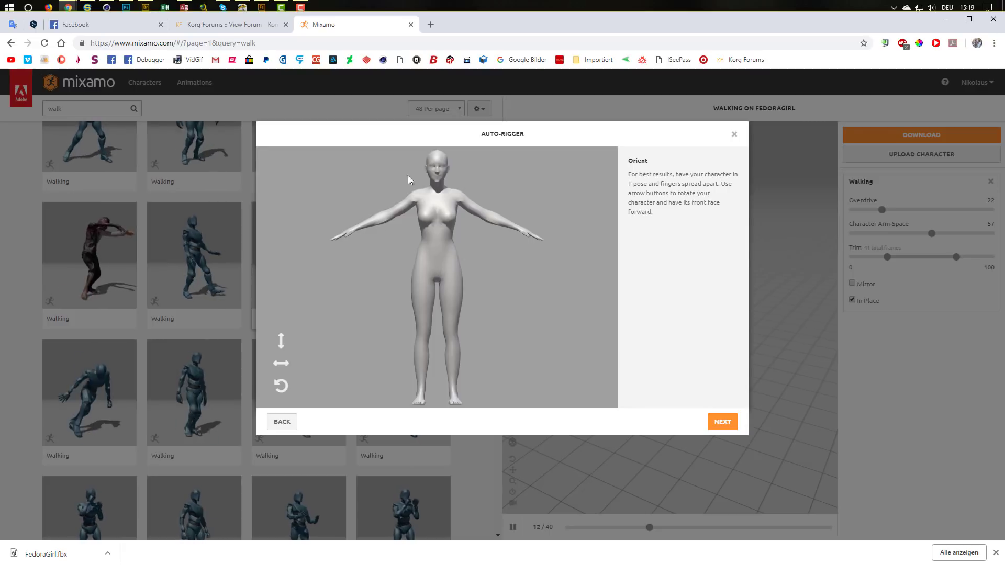
Step: Accept the character's orientation and place the chin, wrist, elbow, knee and groin markers on the body with symmetry enabled
{"action": "left_click", "coordinate": [723, 422]}
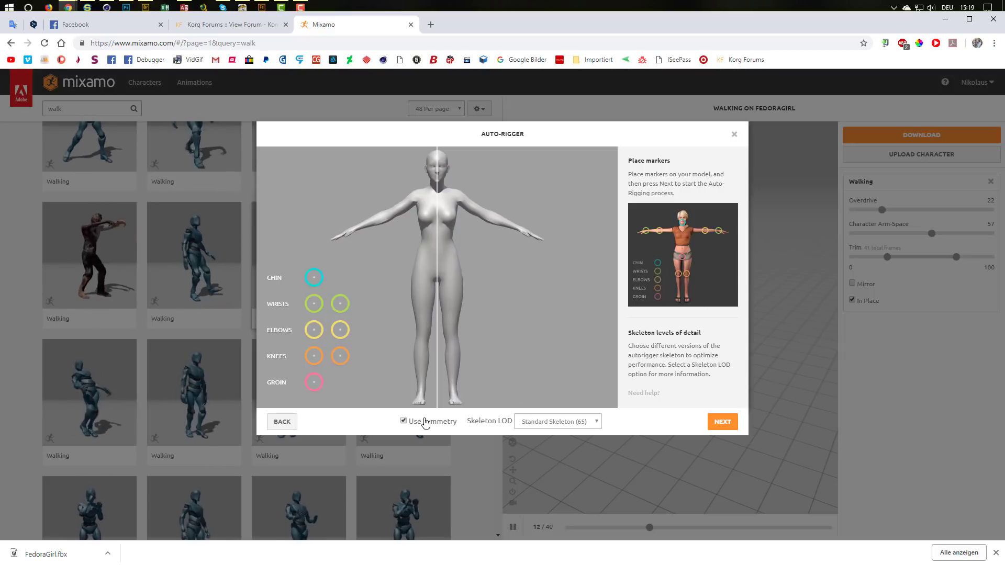
{"action": "mouse_move", "coordinate": [314, 278]}
{"action": "left_mouse_down"}
{"action": "mouse_move", "coordinate": [366, 263]}
{"action": "mouse_move", "coordinate": [433, 175]}
{"action": "mouse_move", "coordinate": [440, 185]}
{"action": "left_mouse_up"}
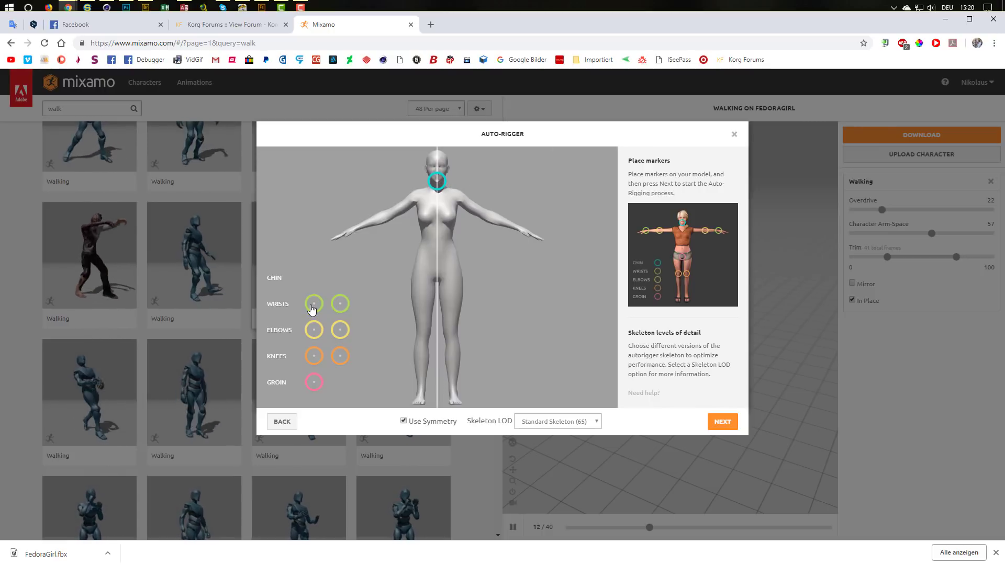
{"action": "left_click_drag", "start_coordinate": [314, 303], "coordinate": [358, 233]}
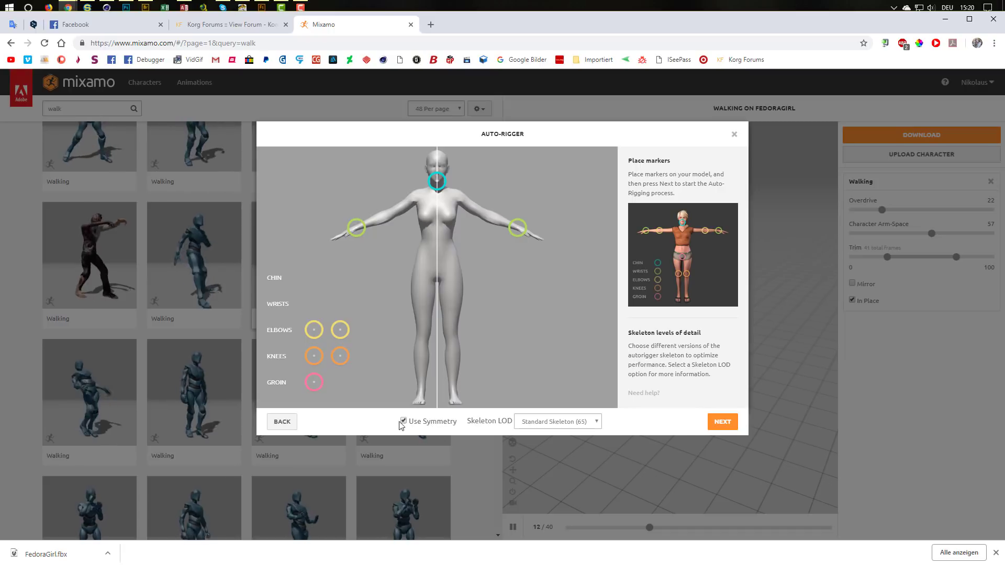
{"action": "left_click_drag", "start_coordinate": [311, 325], "coordinate": [388, 217]}
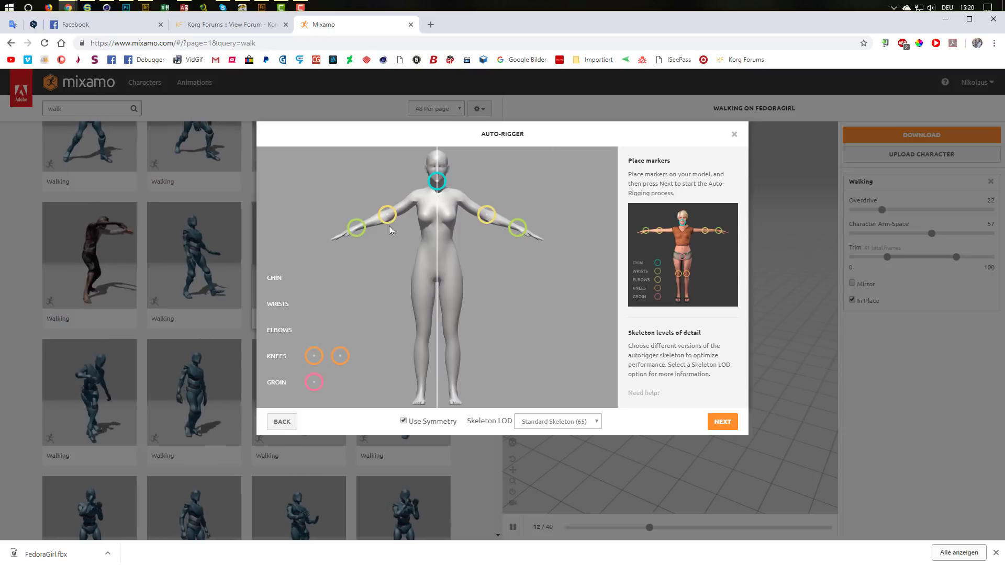
{"action": "mouse_move", "coordinate": [316, 356]}
{"action": "left_mouse_down"}
{"action": "mouse_move", "coordinate": [394, 327]}
{"action": "mouse_move", "coordinate": [425, 338]}
{"action": "left_mouse_up"}
{"action": "mouse_move", "coordinate": [314, 383]}
{"action": "left_mouse_down"}
{"action": "mouse_move", "coordinate": [358, 360]}
{"action": "mouse_move", "coordinate": [442, 267]}
{"action": "mouse_move", "coordinate": [439, 276]}
{"action": "left_mouse_up"}
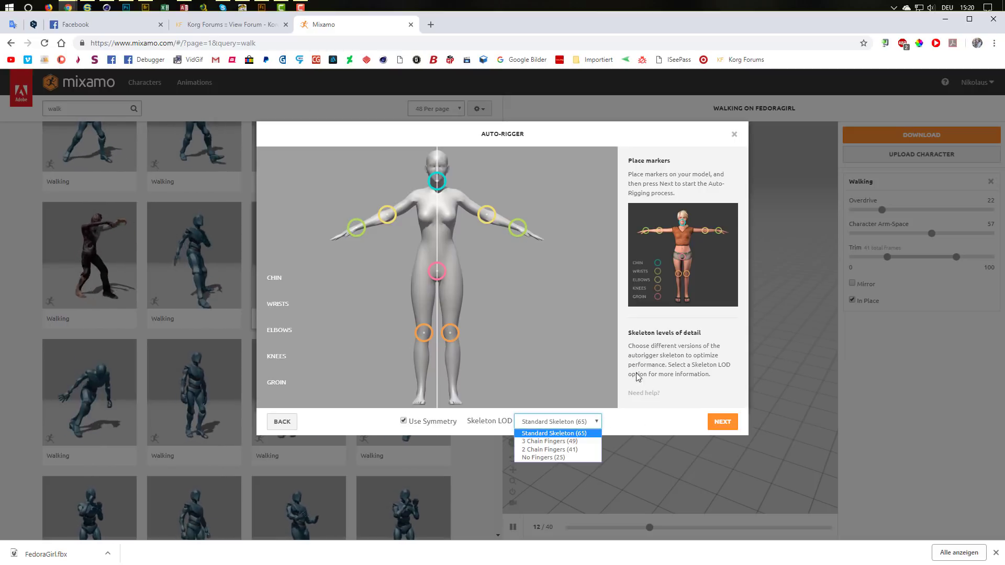
Step: Keep the Standard Skeleton (65) level of detail, run the auto-rigger and accept the rigged character
{"action": "left_click", "coordinate": [639, 413]}
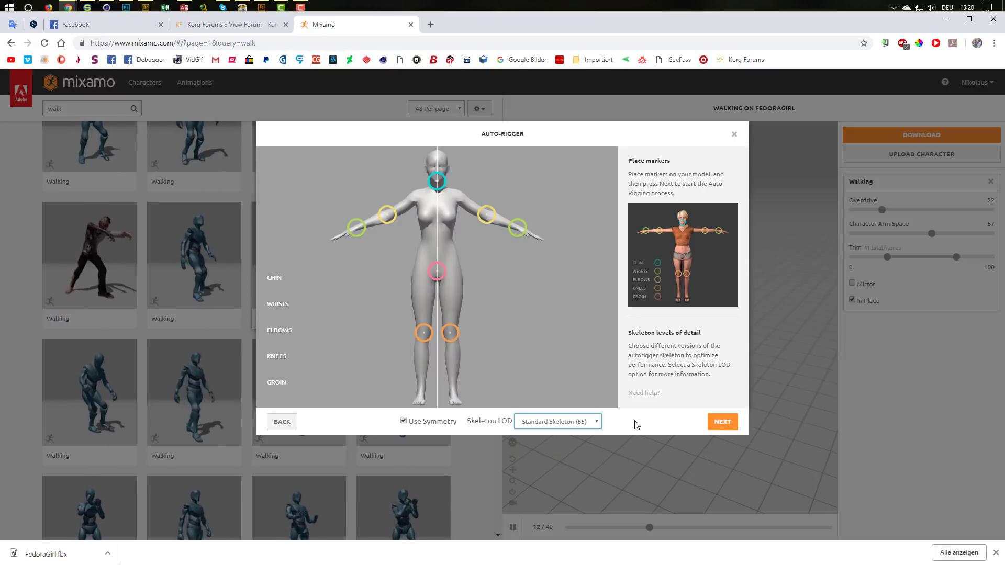
{"action": "left_click", "coordinate": [722, 423]}
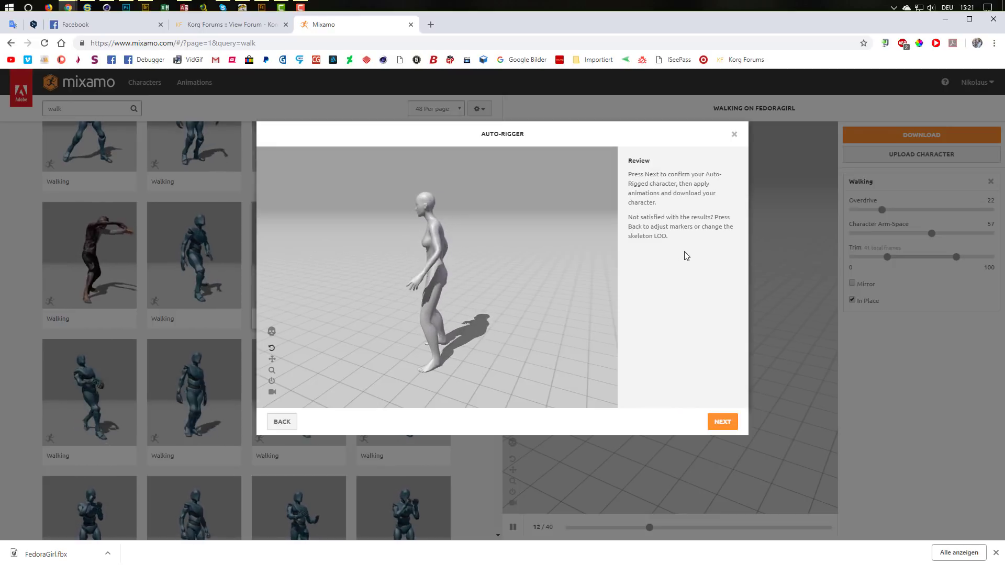
{"action": "left_click", "coordinate": [727, 422]}
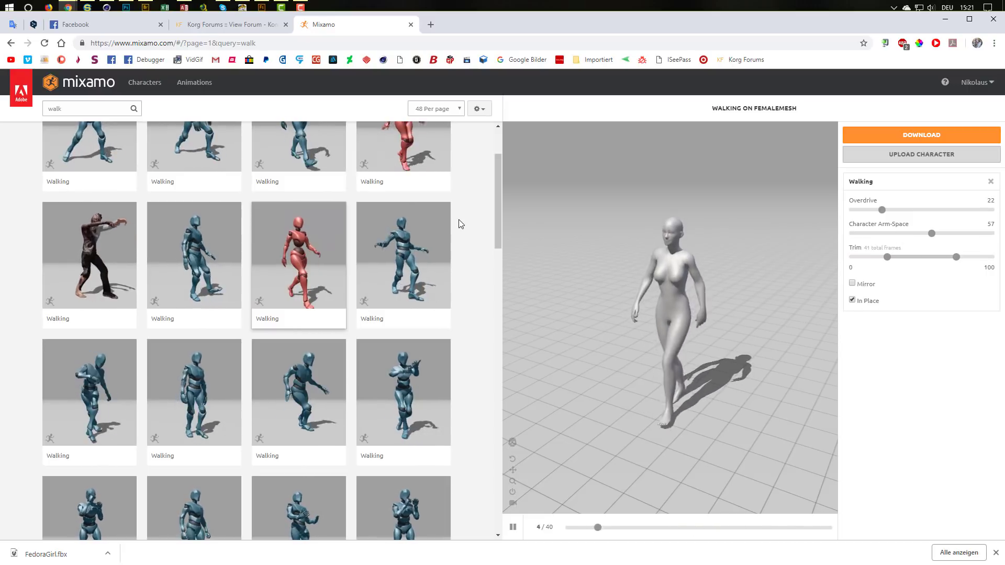
{"action": "left_click", "coordinate": [106, 7]}
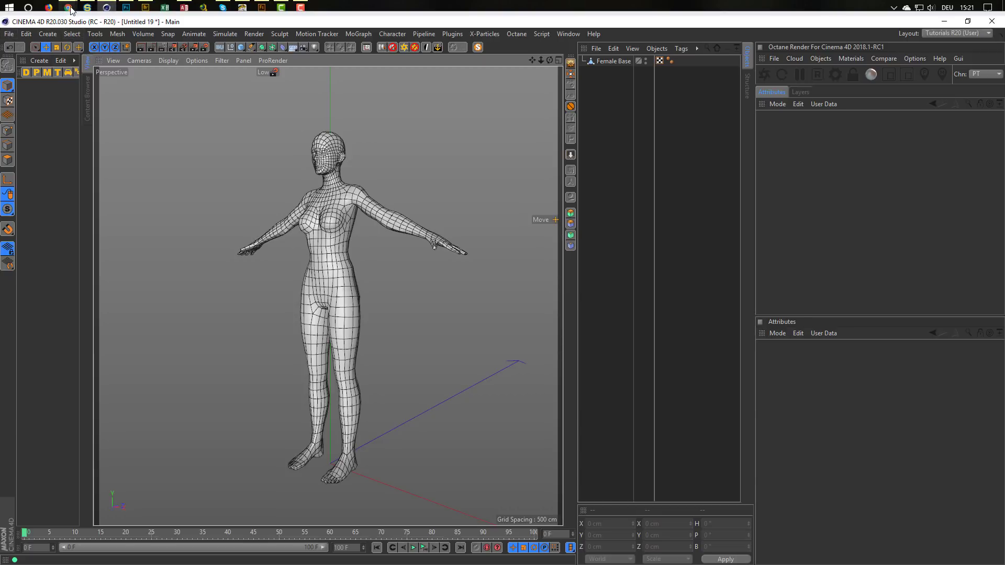
{"action": "mouse_move", "coordinate": [69, 10]}
{"action": "left_click", "coordinate": [74, 63]}
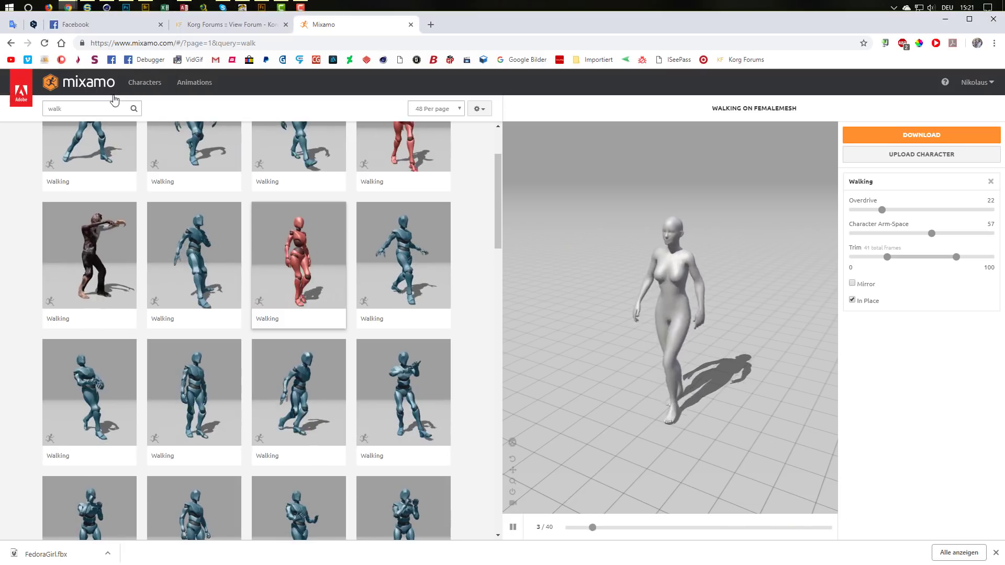
Step: Download the walking FemaleMesh as FBX with skin at 30 frames per second, saved as Walking.fbx on the Desktop
{"action": "left_click", "coordinate": [926, 135]}
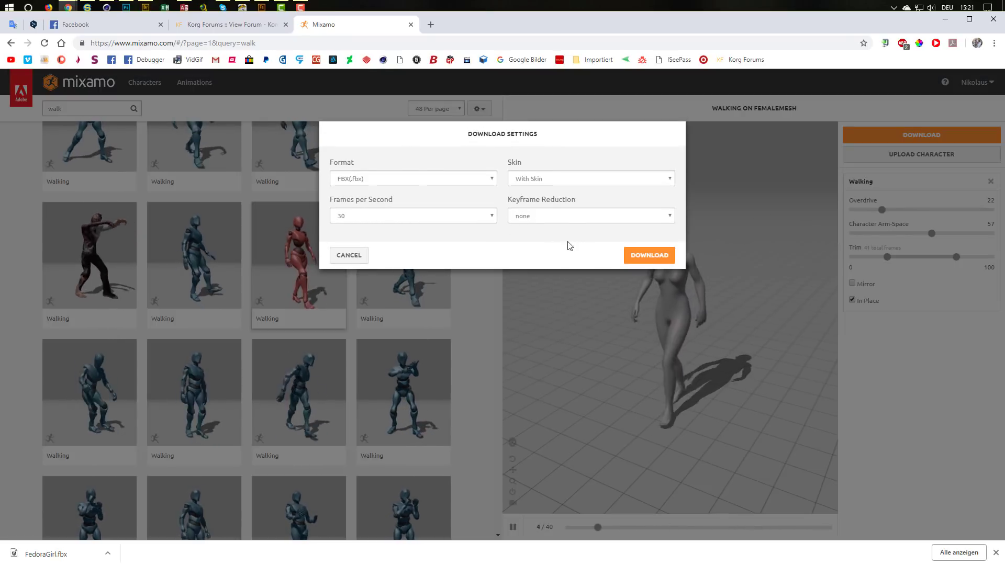
{"action": "left_click", "coordinate": [638, 253]}
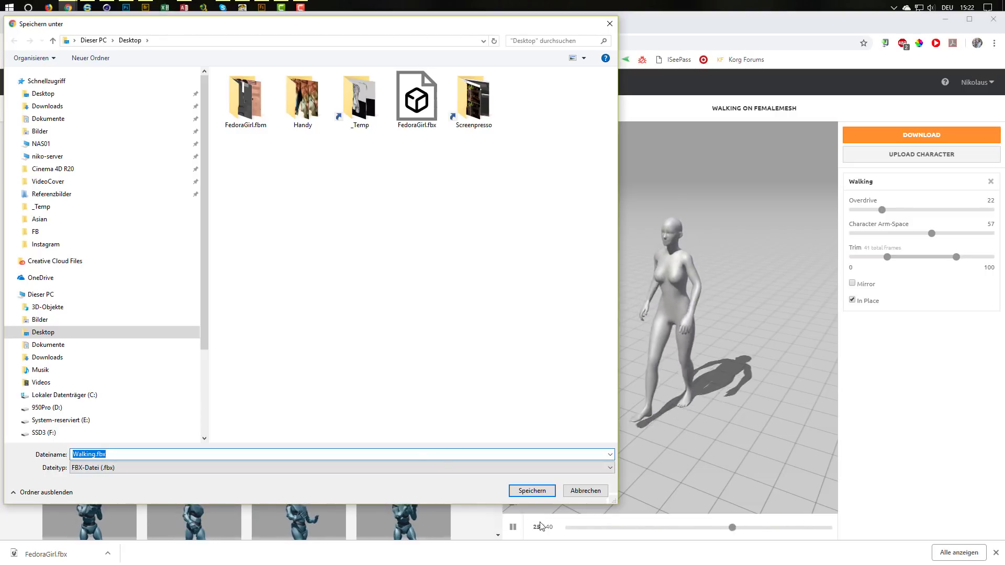
{"action": "left_click", "coordinate": [532, 490]}
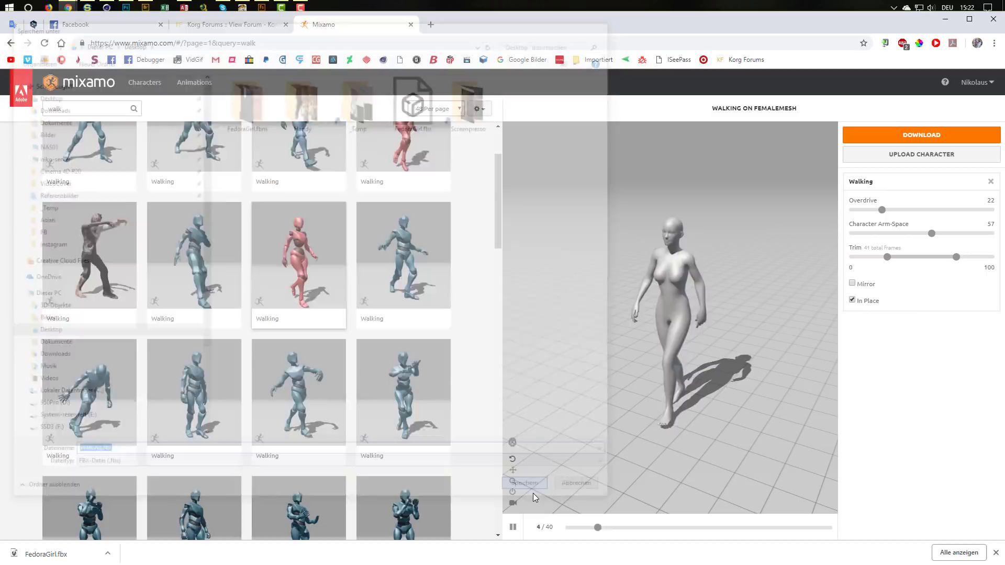
Step: Switch to Cinema 4D and merge Walking.fbx from the Desktop into the project, accepting the FBX import settings
{"action": "left_click", "coordinate": [110, 7]}
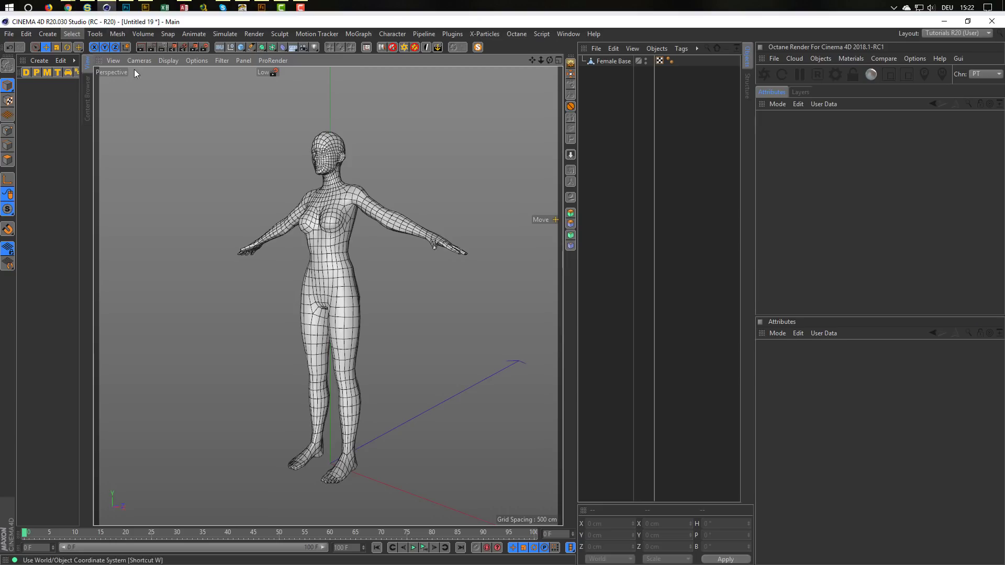
{"action": "left_click", "coordinate": [8, 34]}
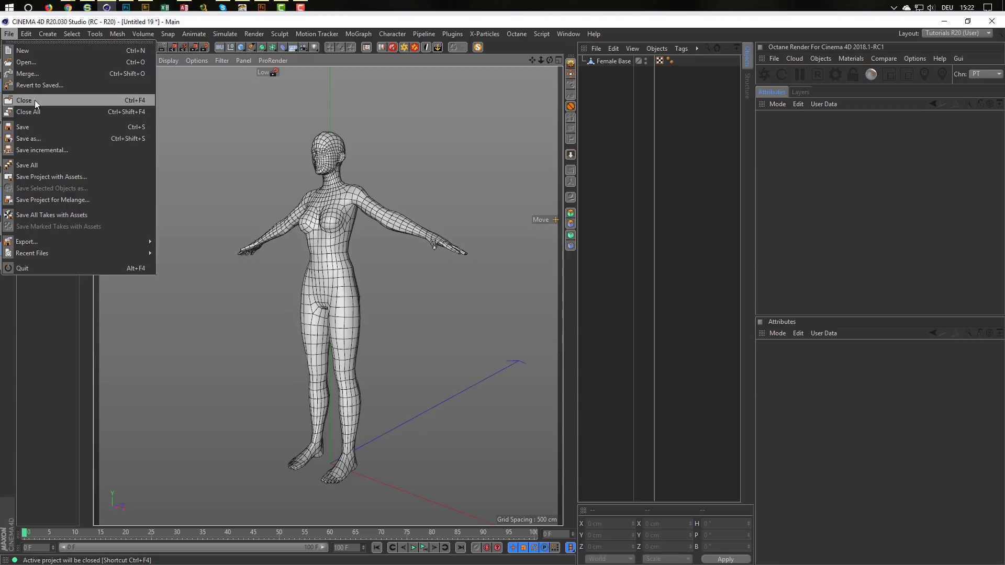
{"action": "left_click", "coordinate": [27, 73]}
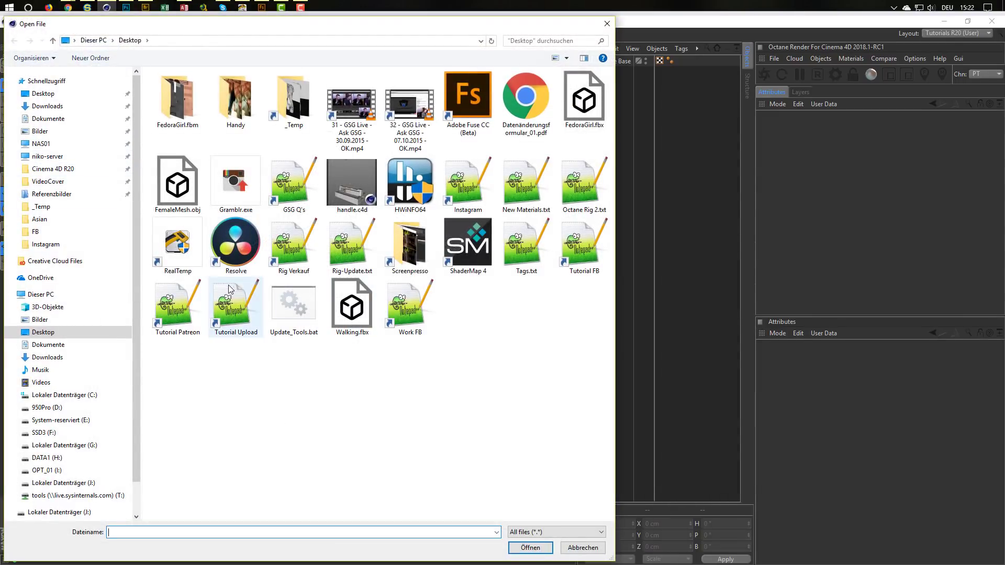
{"action": "double_click", "coordinate": [351, 329]}
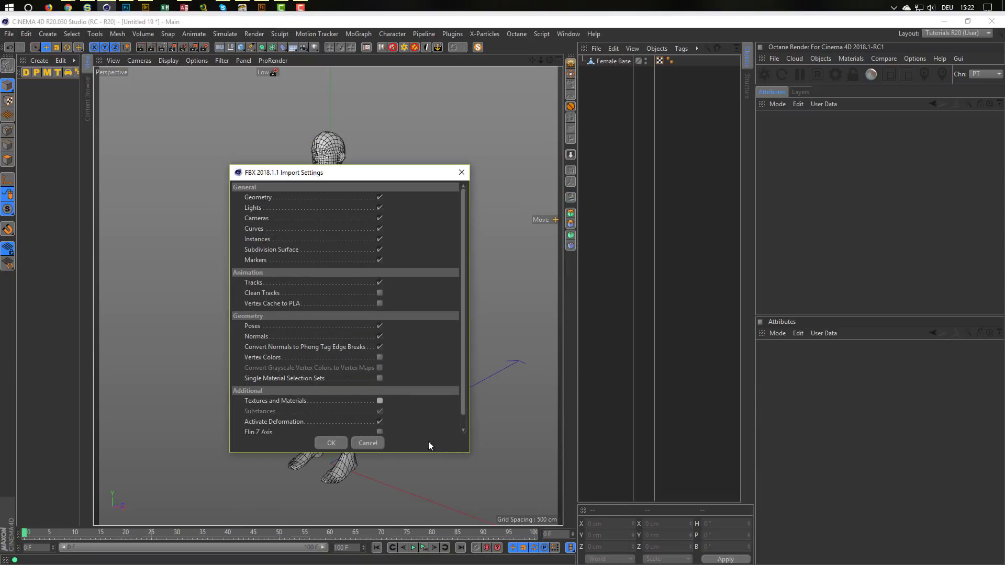
{"action": "left_click", "coordinate": [332, 444]}
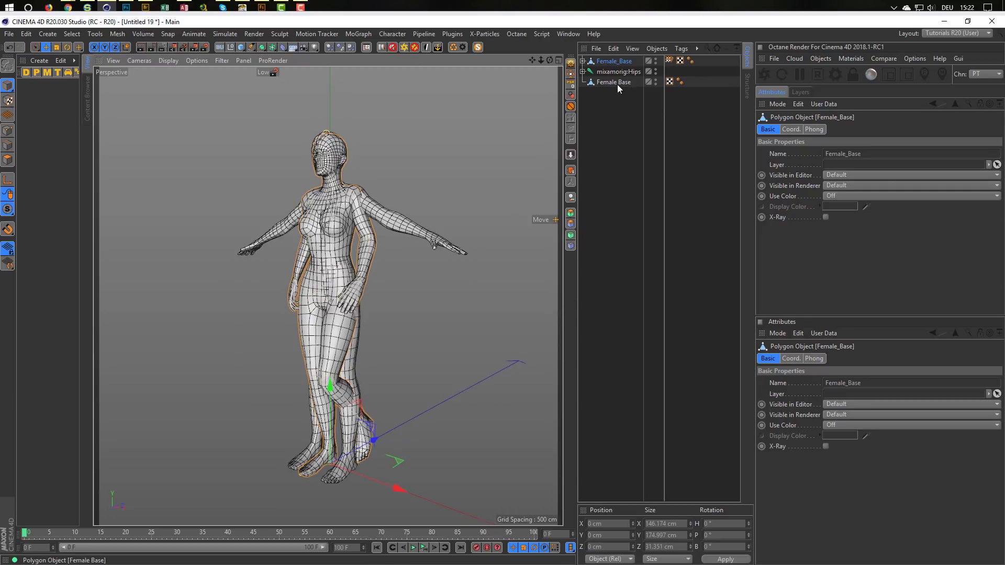
Step: Hide the original unrigged Female Base mesh and play the imported walk animation
{"action": "left_click", "coordinate": [655, 82], "text": "ctrl"}
{"action": "left_click", "coordinate": [654, 82], "text": "ctrl"}
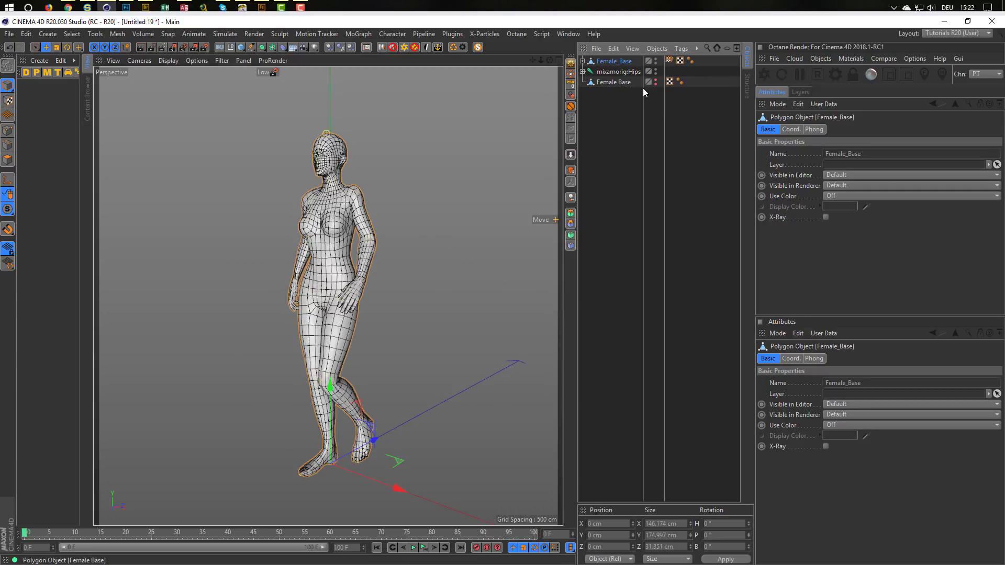
{"action": "left_click", "coordinate": [423, 548]}
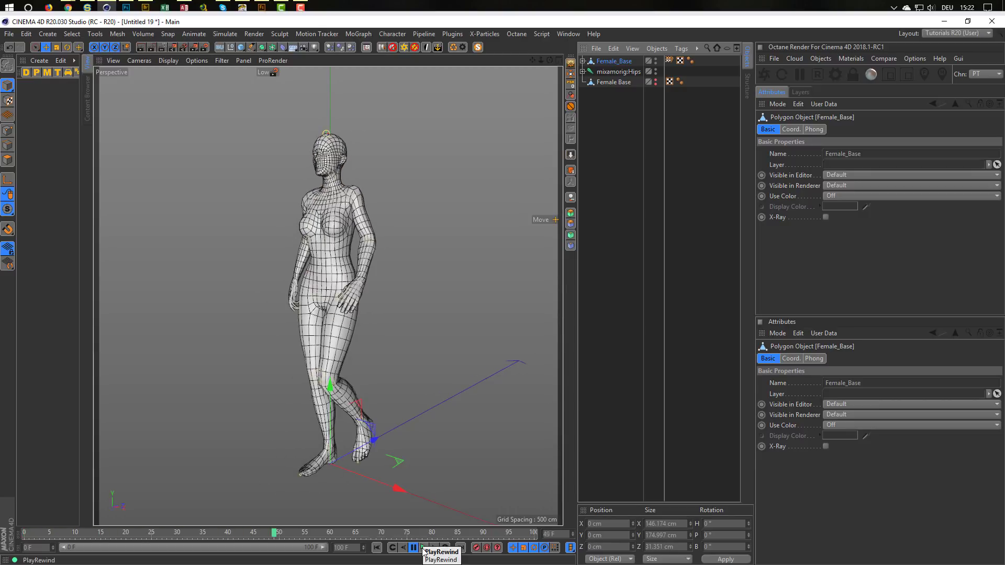
{"action": "left_click", "coordinate": [424, 553]}
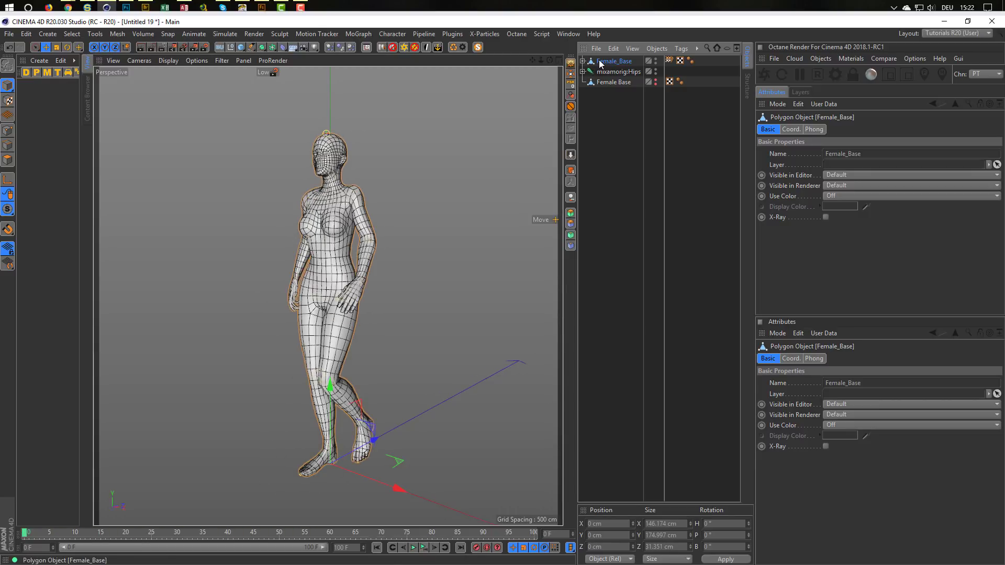
Step: Move the rigged Female_Base to the end of the object list and delete the original Female Base mesh
{"action": "left_click_drag", "start_coordinate": [604, 140], "coordinate": [603, 140]}
{"action": "left_click", "coordinate": [613, 72]}
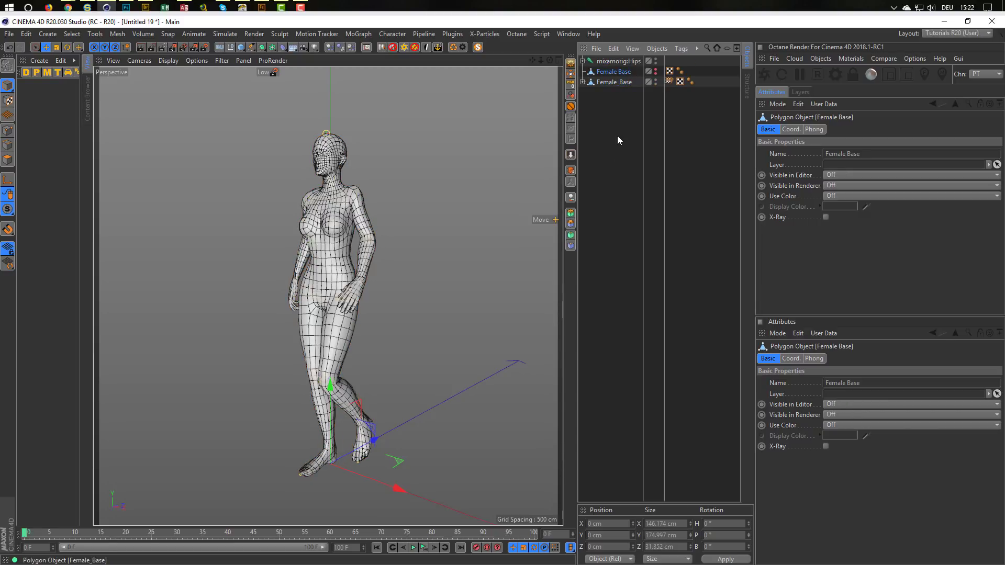
{"action": "key", "text": "Delete"}
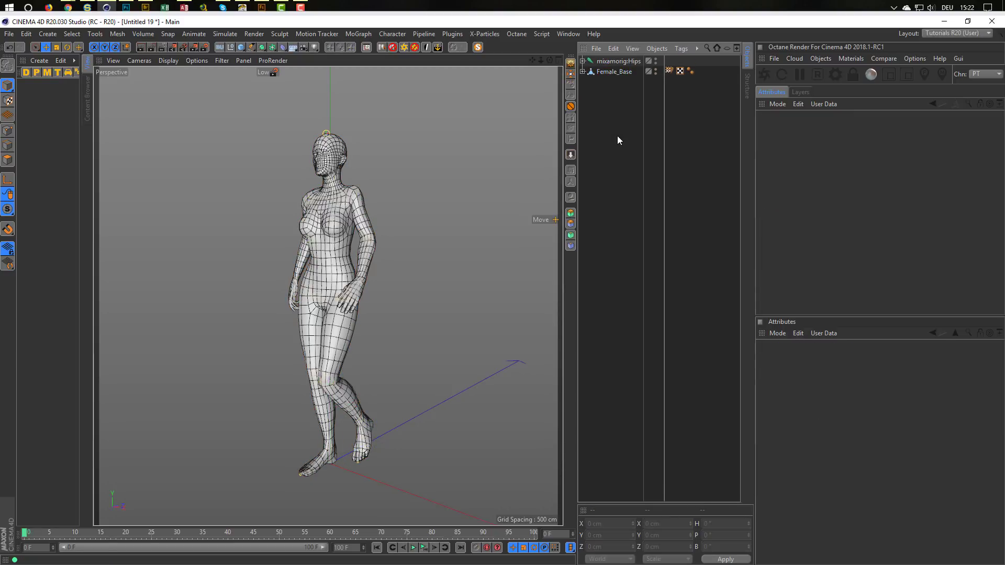
Step: Parent Female_Base to a Subdivision Surface and display it with Gouraud shading, hiding the mixamorig:Hips skeleton
{"action": "left_click", "coordinate": [610, 71]}
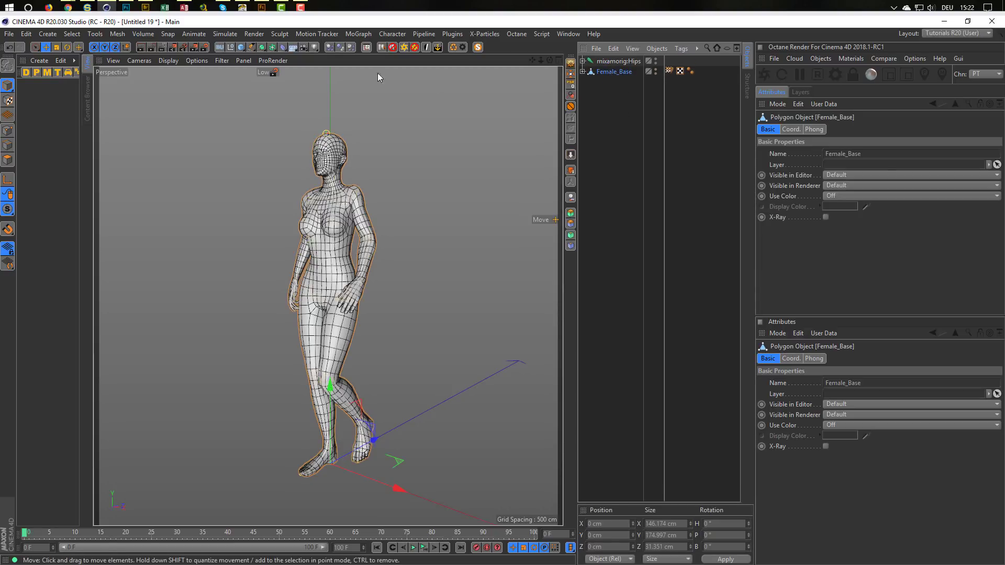
{"action": "left_click", "coordinate": [261, 47], "text": "alt"}
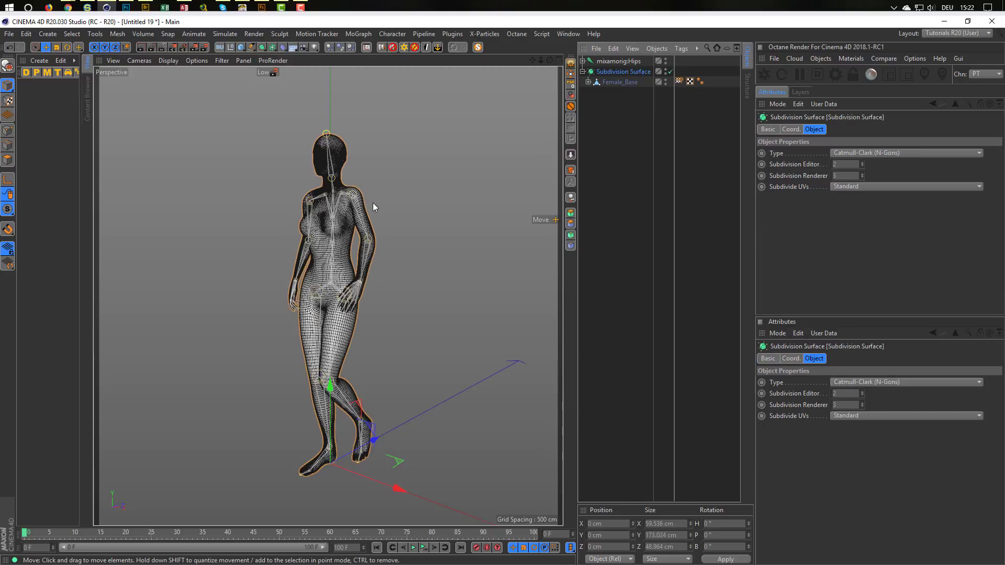
{"action": "key", "text": "n"}
{"action": "key", "text": "a"}
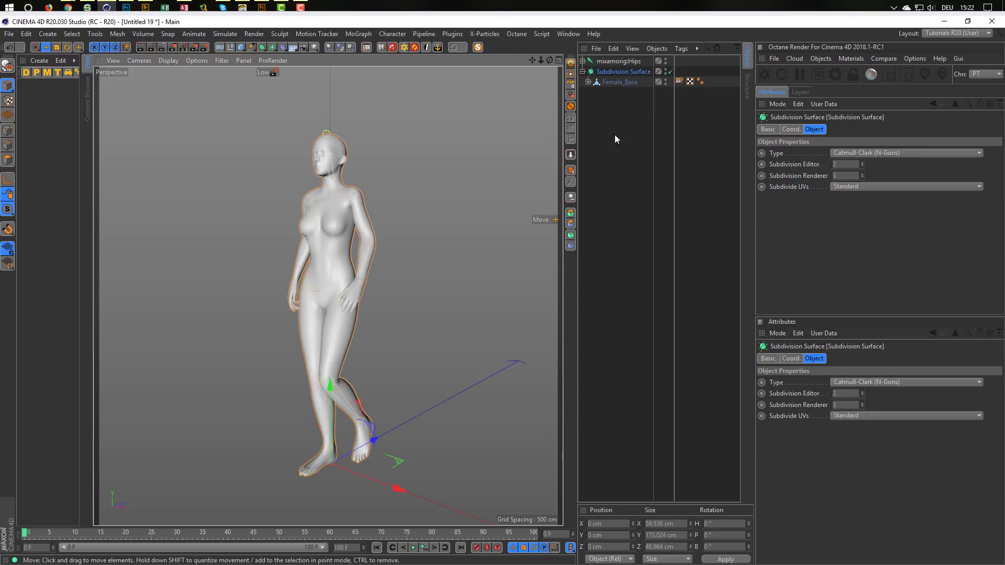
{"action": "left_click", "coordinate": [665, 61]}
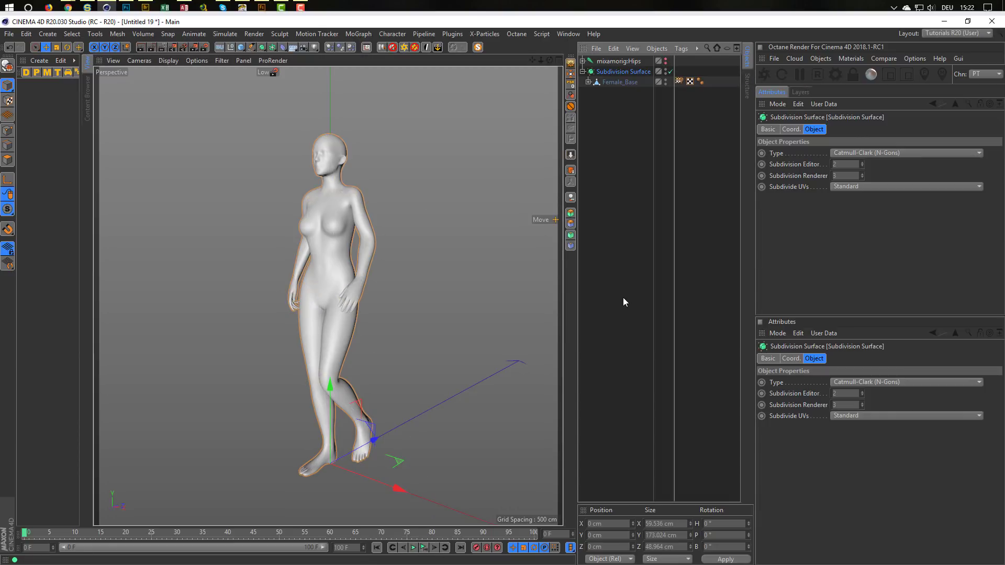
Step: In the Timeline, set the mixamorig:Hips tracks to Repeat after their last key with 3 repetitions
{"action": "key", "text": "shift+F3"}
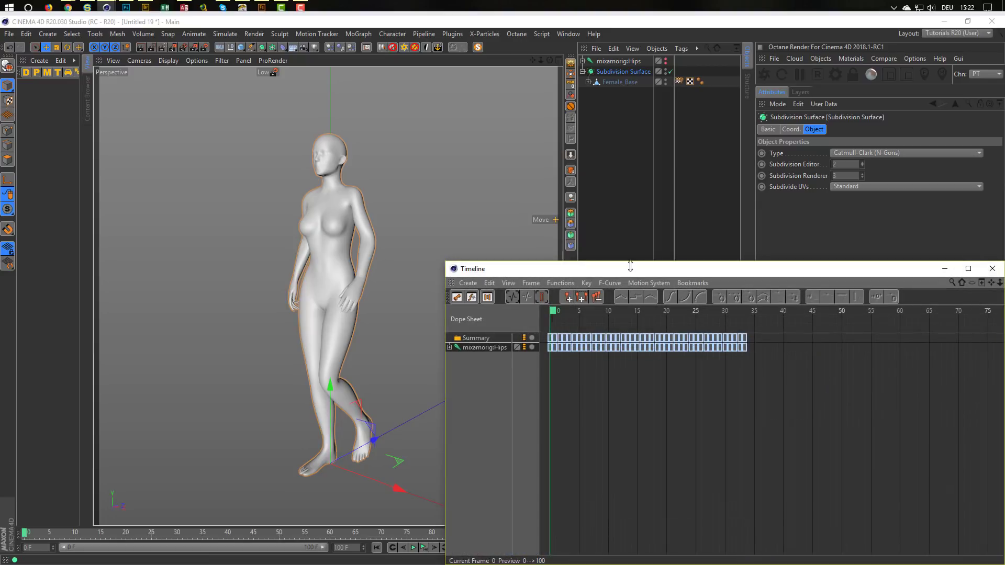
{"action": "left_click_drag", "start_coordinate": [630, 265], "coordinate": [317, 212]}
{"action": "left_click", "coordinate": [171, 289]}
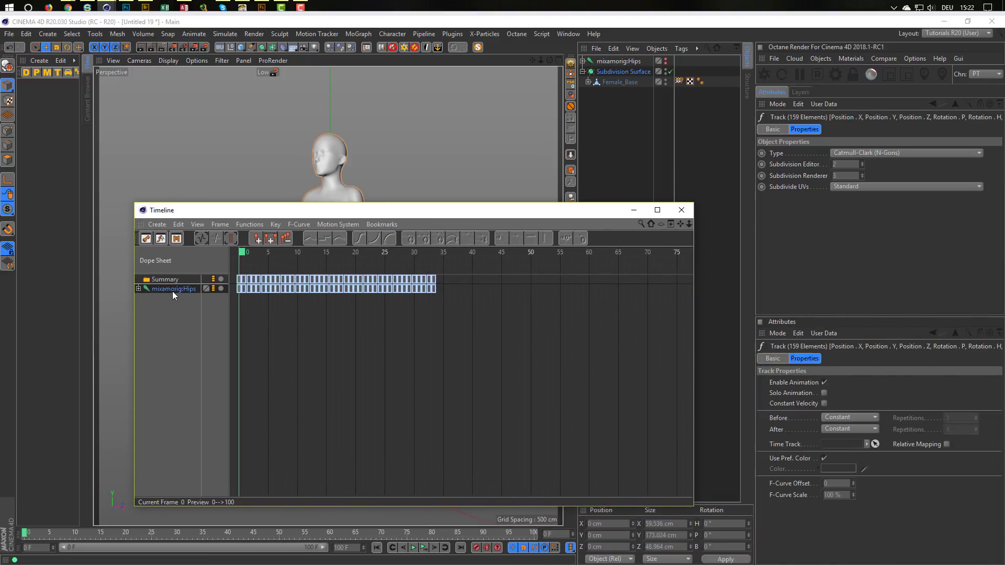
{"action": "left_click", "coordinate": [842, 200]}
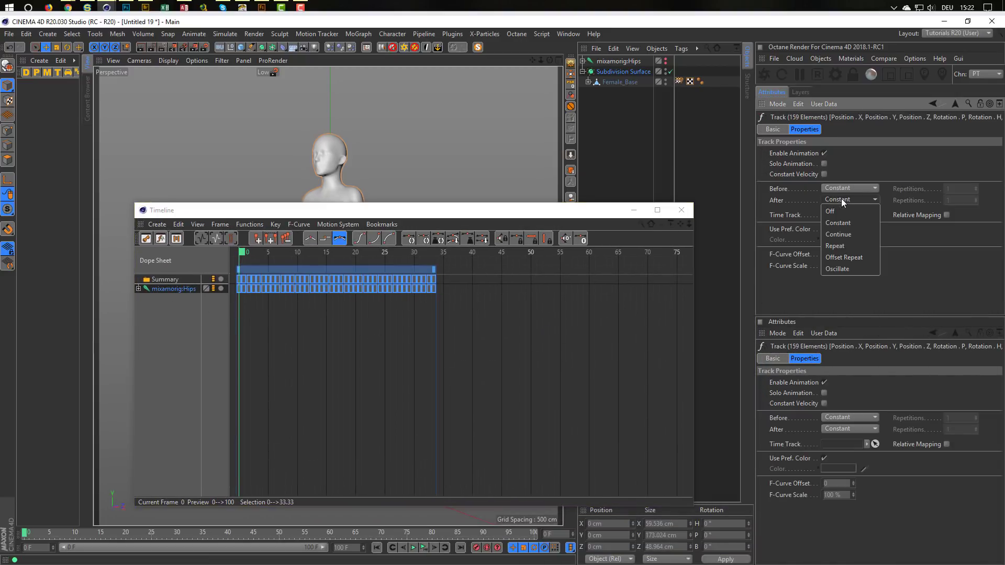
{"action": "left_click", "coordinate": [843, 244]}
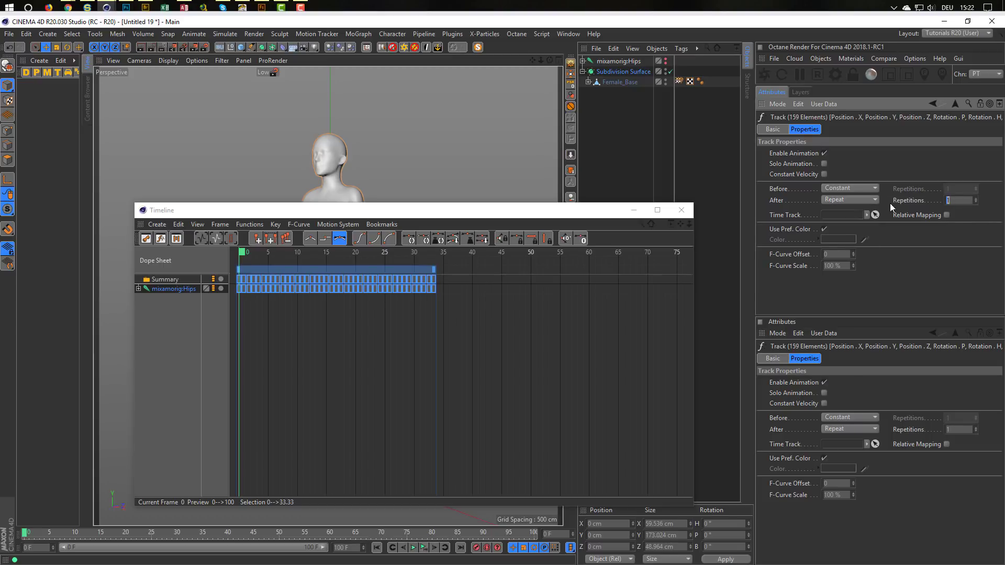
{"action": "type", "text": "3"}
{"action": "left_click", "coordinate": [682, 210]}
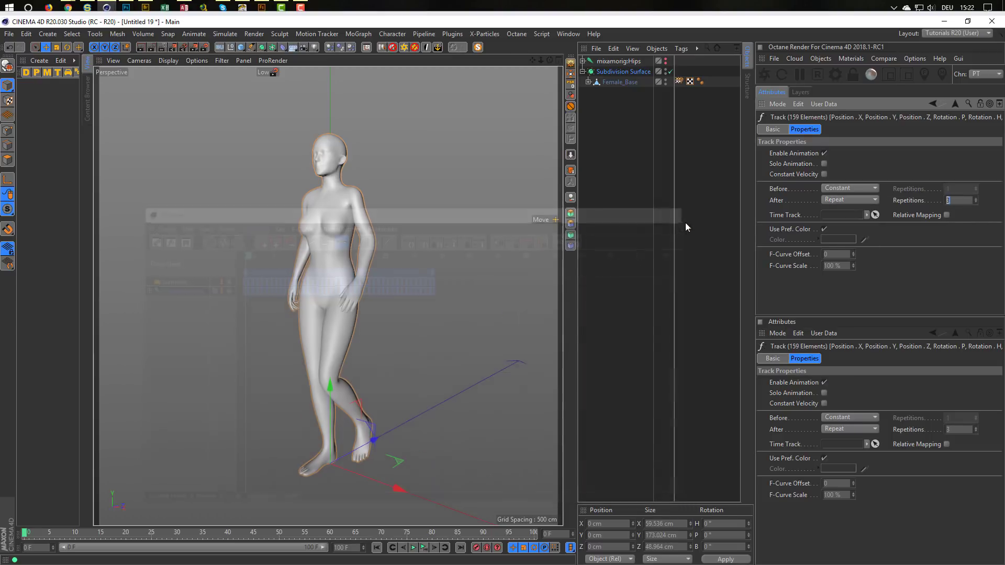
Step: Play the looping walk and scrub the timeline to frame 79 to check the repetition
{"action": "key", "text": "F8"}
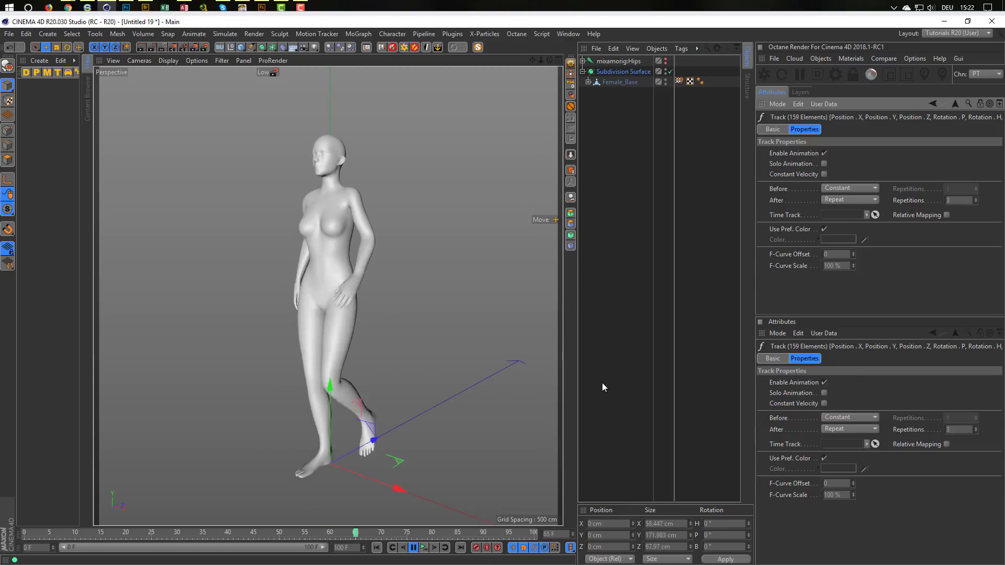
{"action": "left_click", "coordinate": [414, 548]}
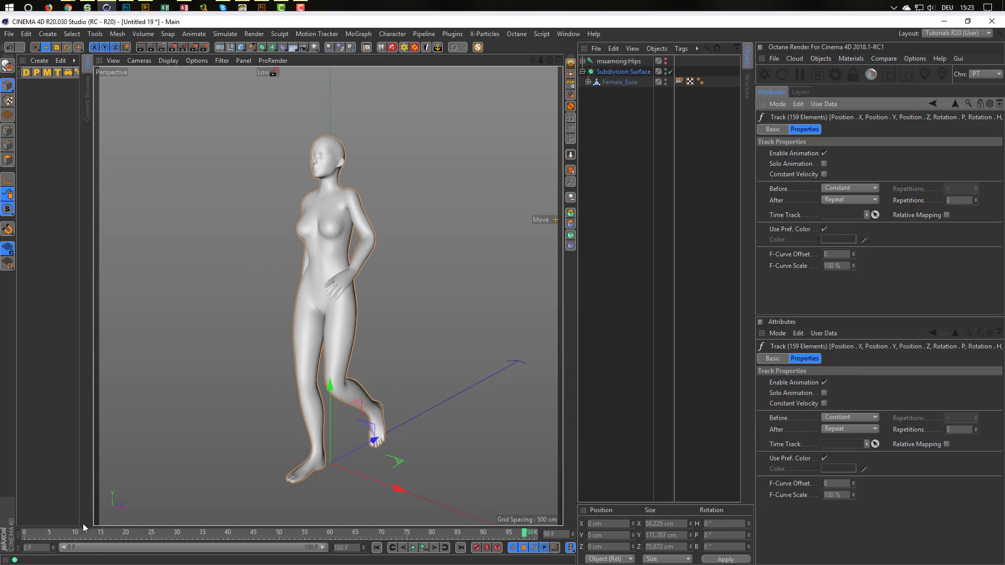
{"action": "left_click_drag", "start_coordinate": [513, 539], "coordinate": [428, 521]}
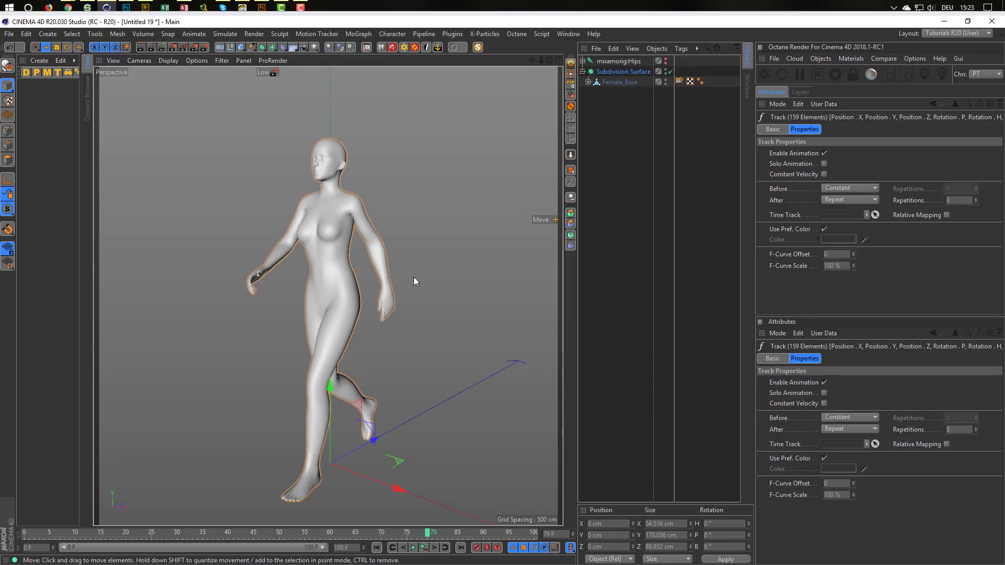
Step: Add a Figure primitive and delete the mixamorig:Hips skeleton together with the Subdivision Surface character
{"action": "left_click", "coordinate": [629, 137]}
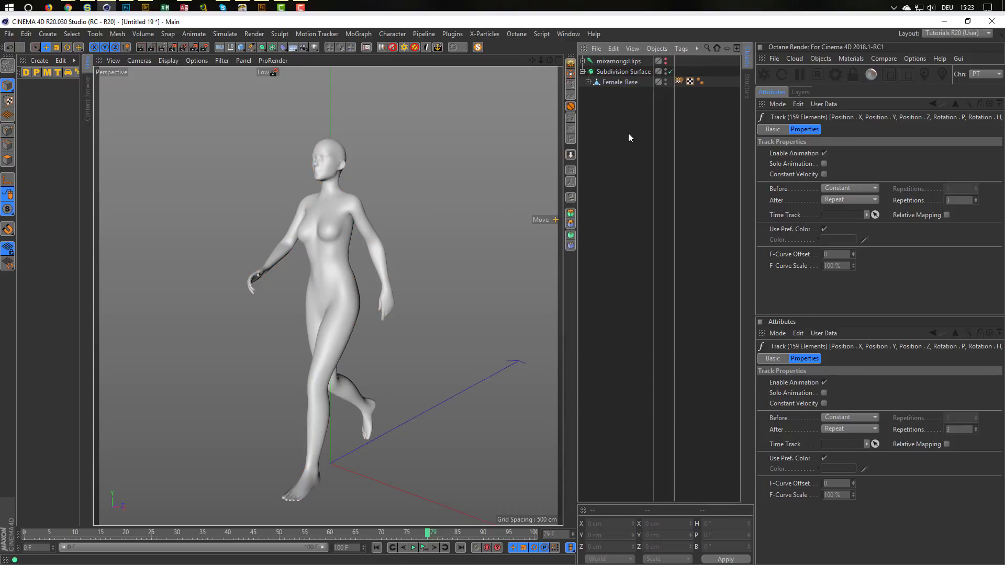
{"action": "left_click", "coordinate": [241, 47]}
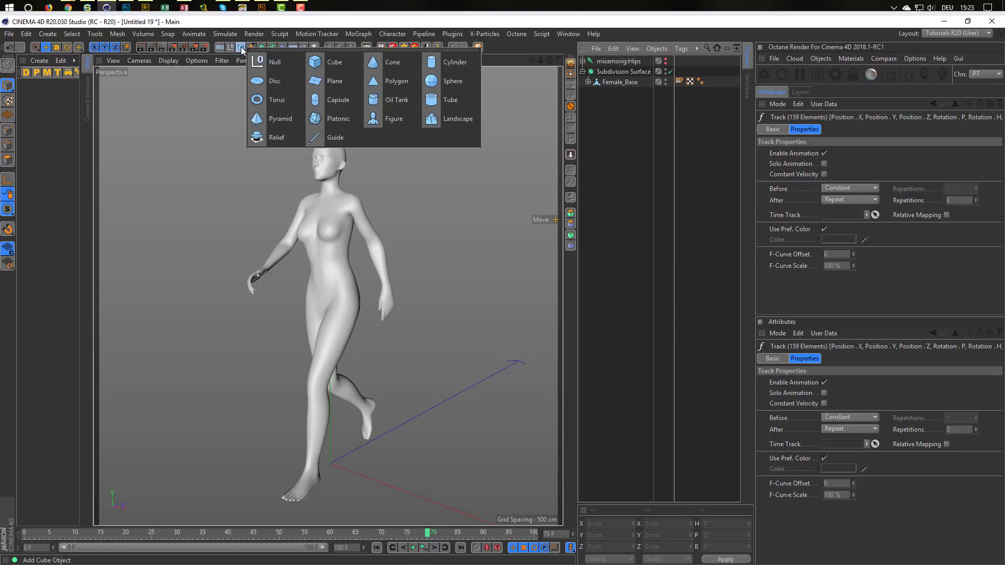
{"action": "left_click", "coordinate": [392, 121]}
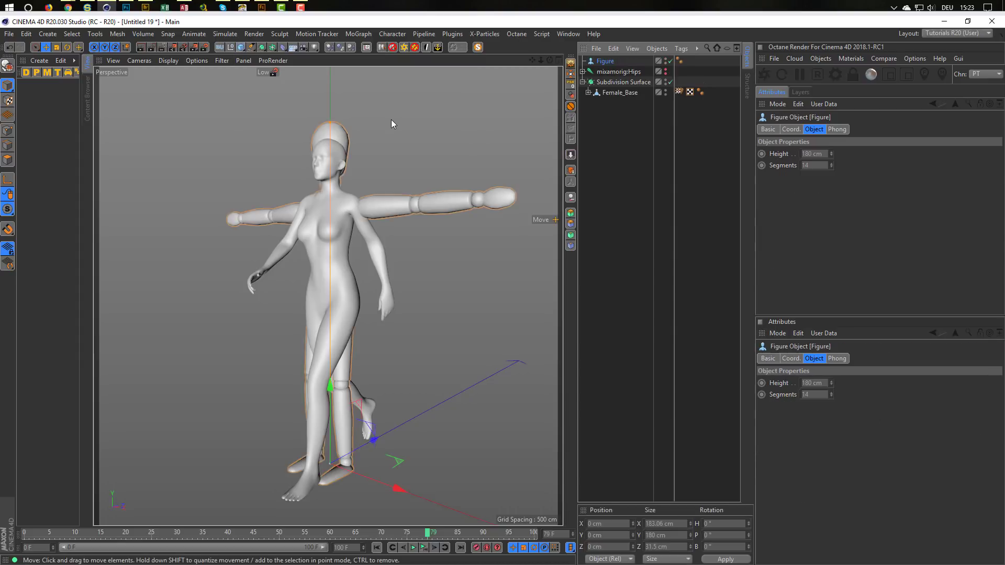
{"action": "left_click_drag", "start_coordinate": [617, 99], "coordinate": [602, 70]}
{"action": "key", "text": "Delete"}
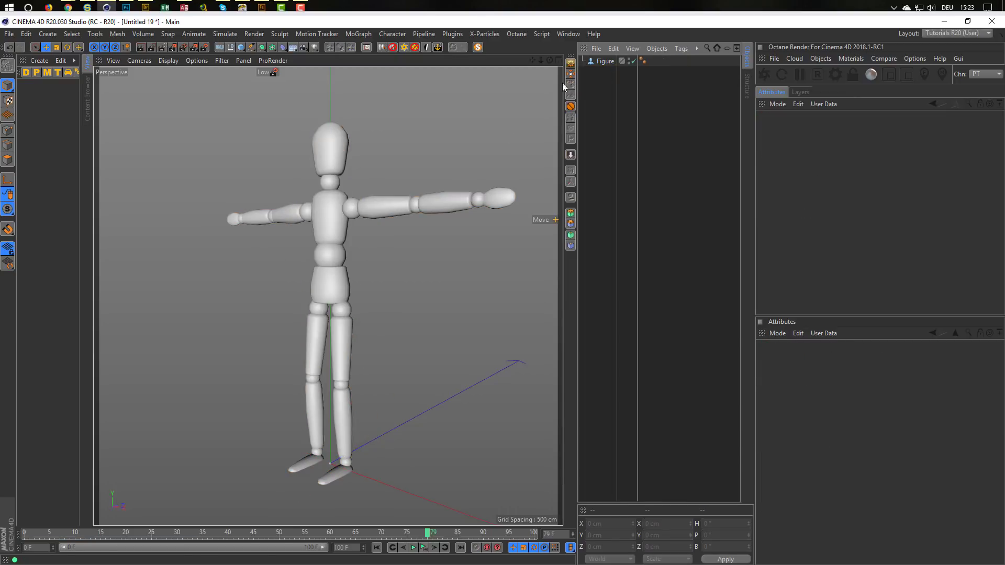
Step: Delete the Figure primitive to empty the scene
{"action": "left_click_drag", "start_coordinate": [363, 247], "coordinate": [306, 250], "text": "alt"}
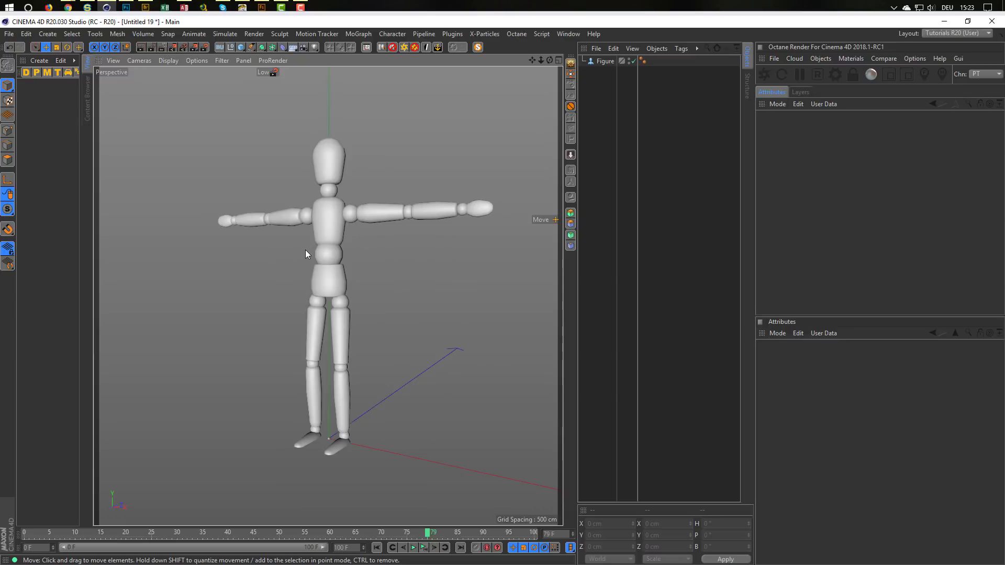
{"action": "left_click", "coordinate": [603, 61]}
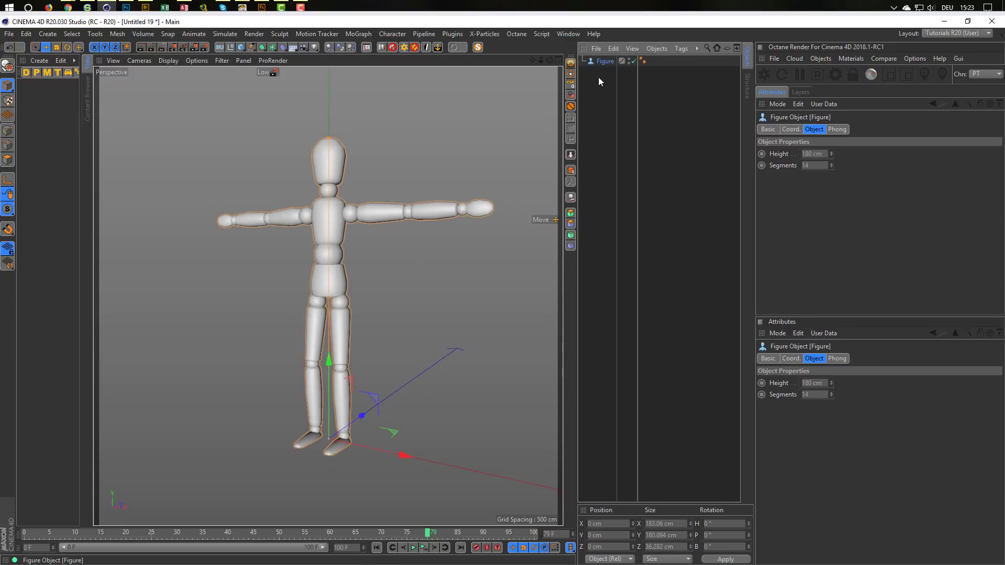
{"action": "key", "text": "Delete"}
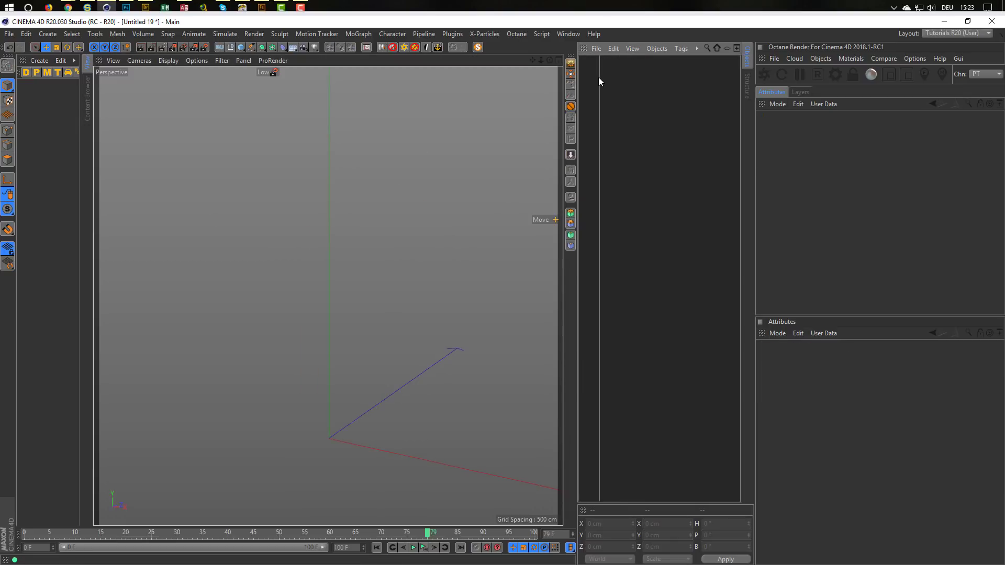
Step: Add a Cube primitive and set its X, Y and Z sizes to 50 cm
{"action": "left_click_drag", "start_coordinate": [308, 411], "coordinate": [346, 408], "text": "alt"}
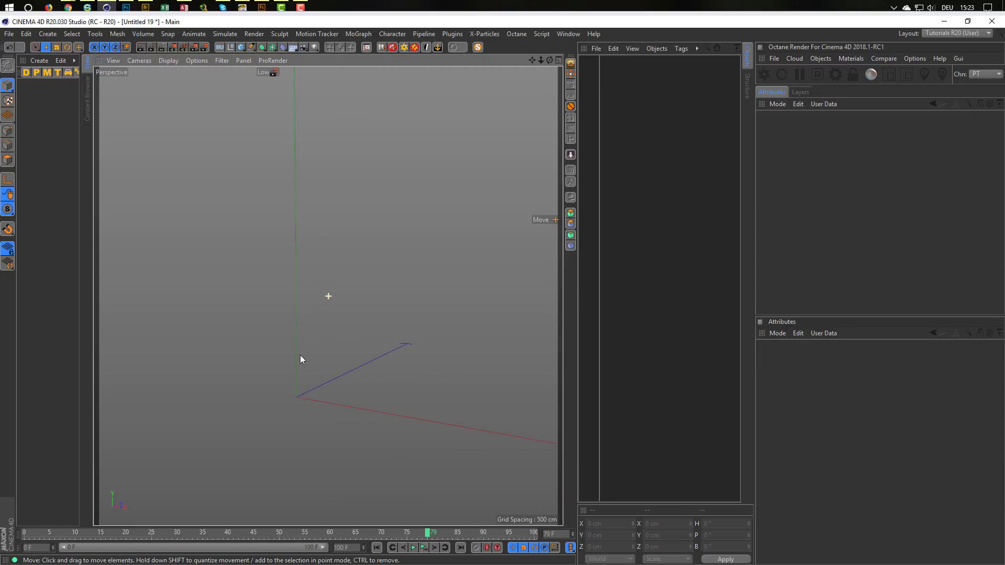
{"action": "left_click", "coordinate": [240, 48]}
{"action": "left_click", "coordinate": [777, 155]}
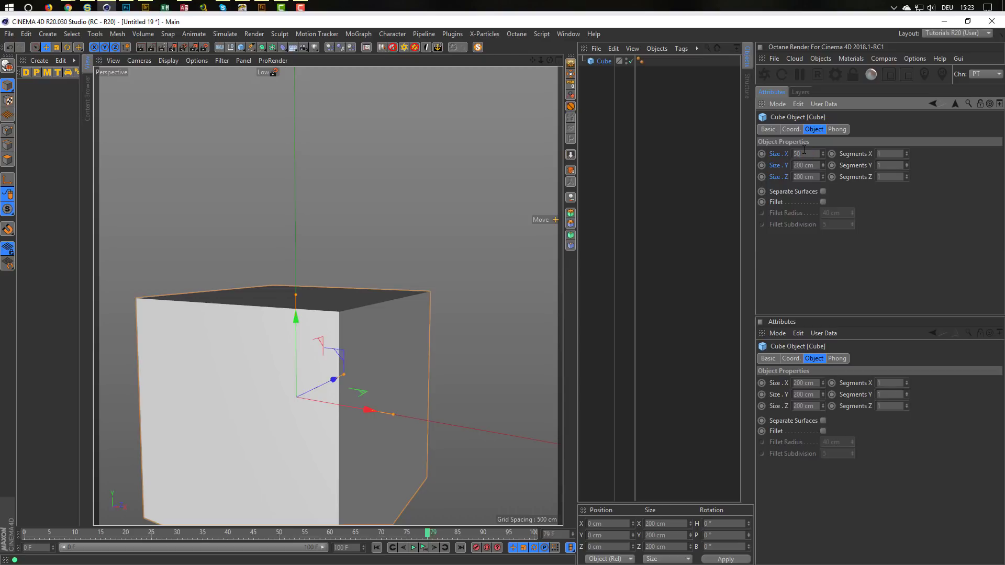
{"action": "left_click", "coordinate": [804, 154]}
{"action": "type", "text": "50"}
{"action": "key", "text": "Return"}
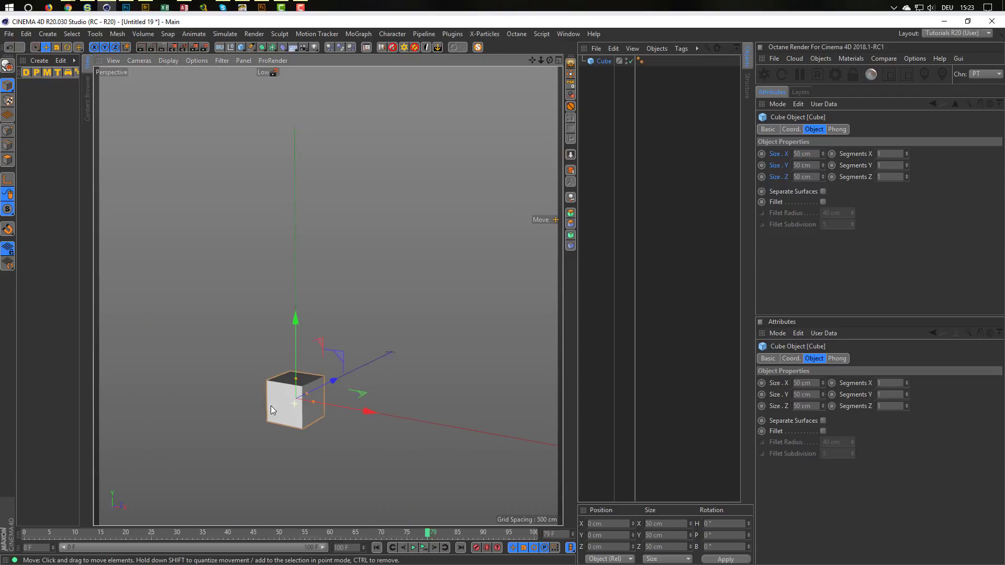
Step: Make the cube editable and switch to polygon editing
{"action": "middle_click_drag", "start_coordinate": [251, 393], "coordinate": [269, 383], "text": "alt"}
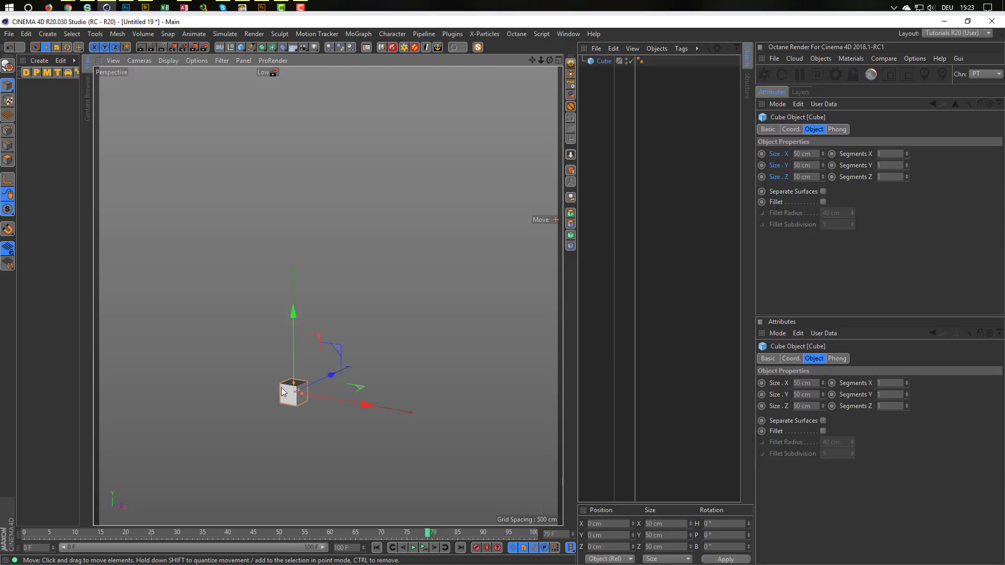
{"action": "scroll", "coordinate": [282, 389], "scroll_direction": "up", "scroll_amount": 3}
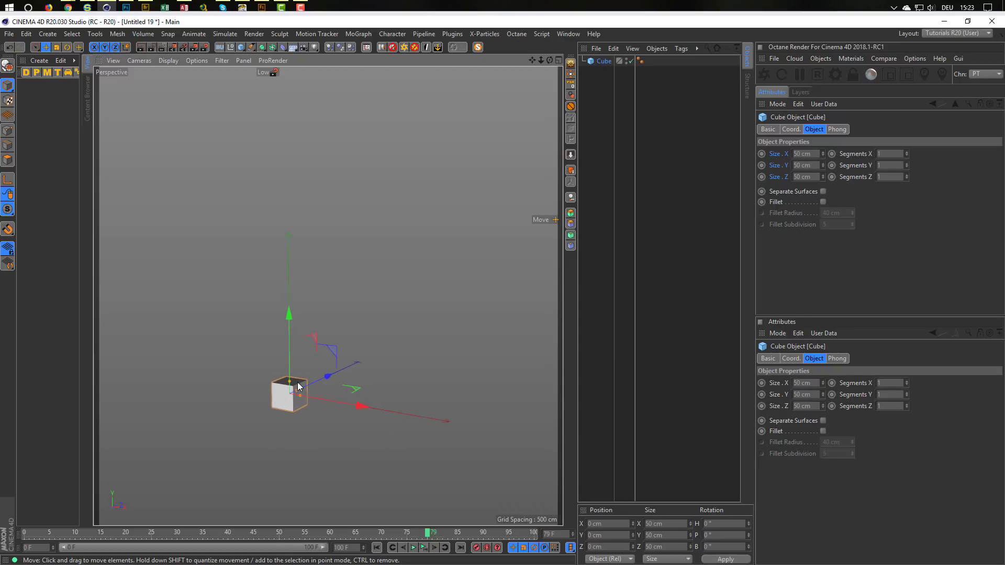
{"action": "left_click", "coordinate": [7, 159]}
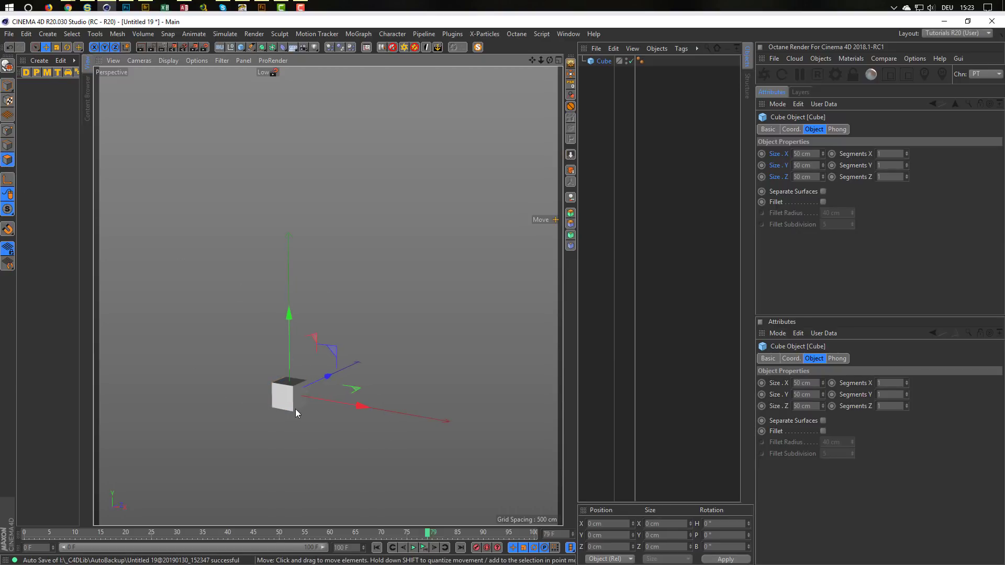
{"action": "scroll", "coordinate": [302, 397], "scroll_direction": "up", "scroll_amount": 1}
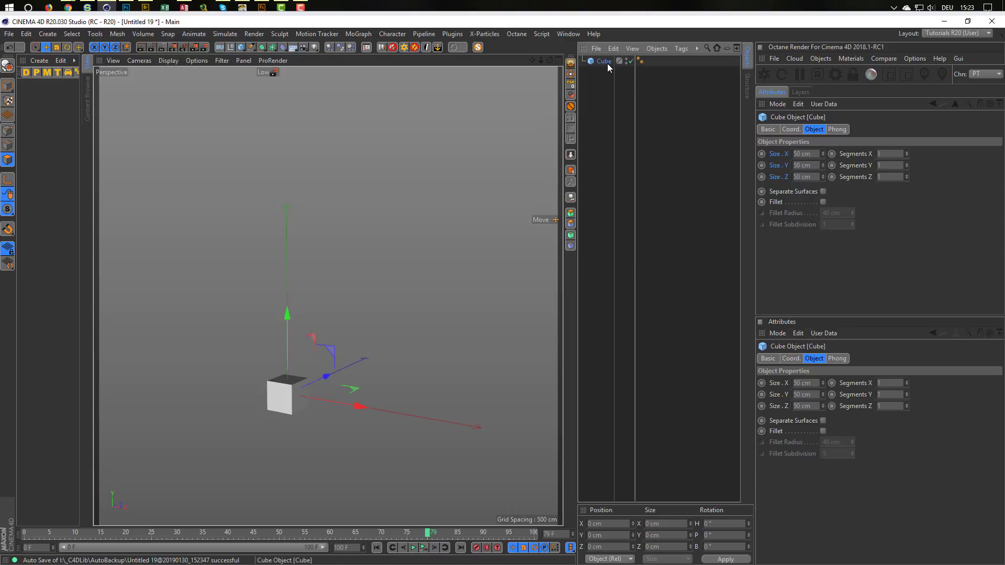
{"action": "key", "text": "c"}
{"action": "scroll", "coordinate": [282, 366], "scroll_direction": "up", "scroll_amount": 4}
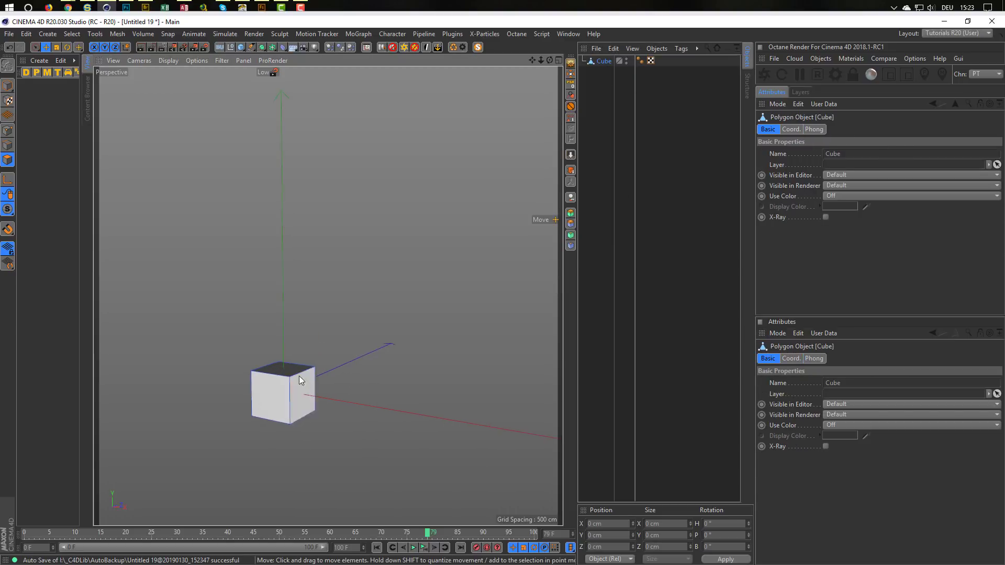
Step: Raise the cube's top polygon to a Y position of 165 cm to form a tall leg
{"action": "left_click", "coordinate": [282, 365]}
{"action": "scroll", "coordinate": [280, 376], "scroll_direction": "down", "scroll_amount": 3}
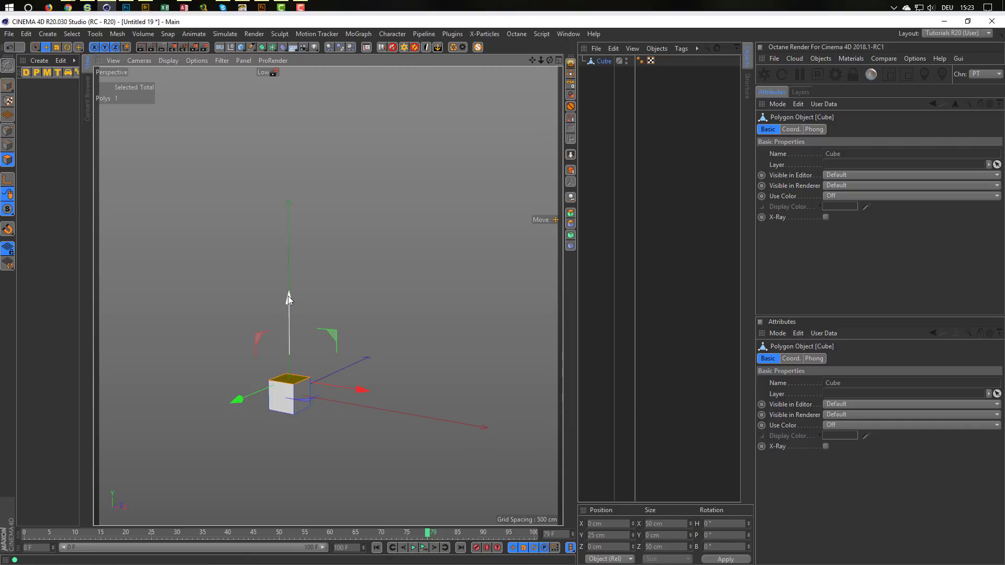
{"action": "left_click_drag", "start_coordinate": [288, 296], "coordinate": [295, 211]}
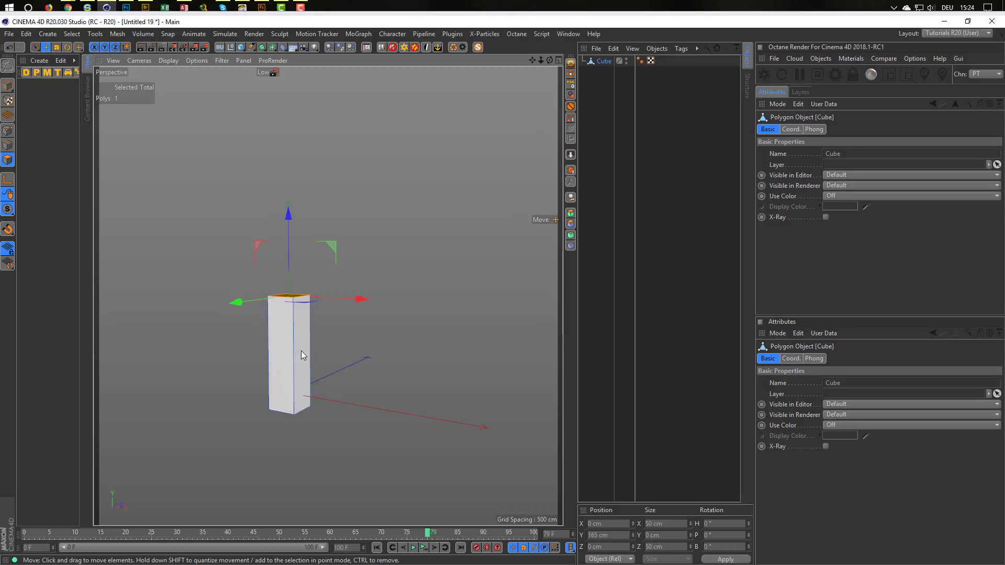
Step: Duplicate the leg along X for an overall width of about 133 cm and merge both legs into one polygon object
{"action": "left_click", "coordinate": [10, 89]}
{"action": "left_click_drag", "start_coordinate": [361, 411], "coordinate": [408, 426], "text": "ctrl"}
{"action": "left_click_drag", "start_coordinate": [335, 356], "coordinate": [350, 330], "text": "alt"}
{"action": "left_click_drag", "start_coordinate": [605, 96], "coordinate": [599, 59]}
{"action": "left_click", "coordinate": [570, 182]}
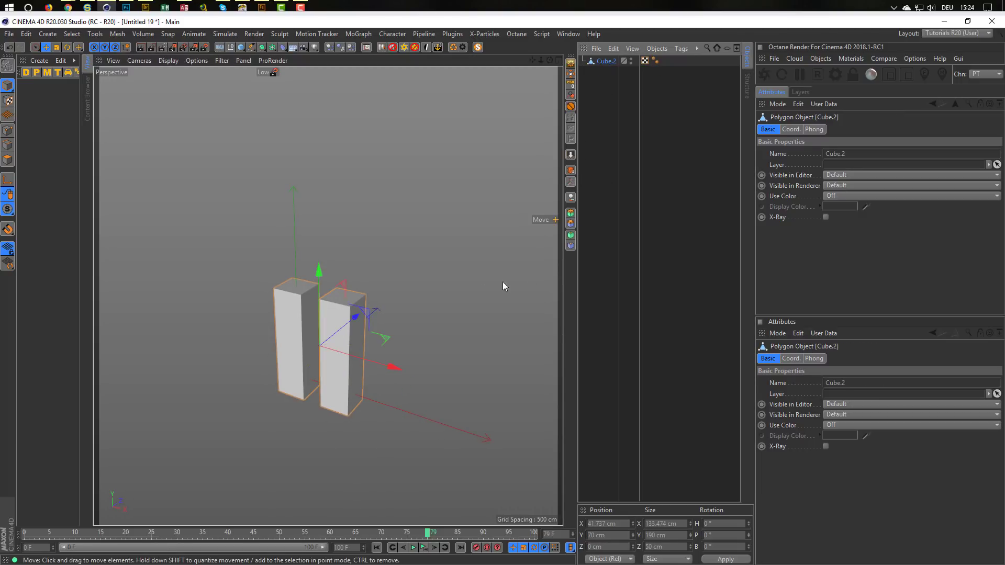
Step: Delete the top polygons of both legs
{"action": "left_click_drag", "start_coordinate": [346, 303], "coordinate": [366, 291], "text": "alt"}
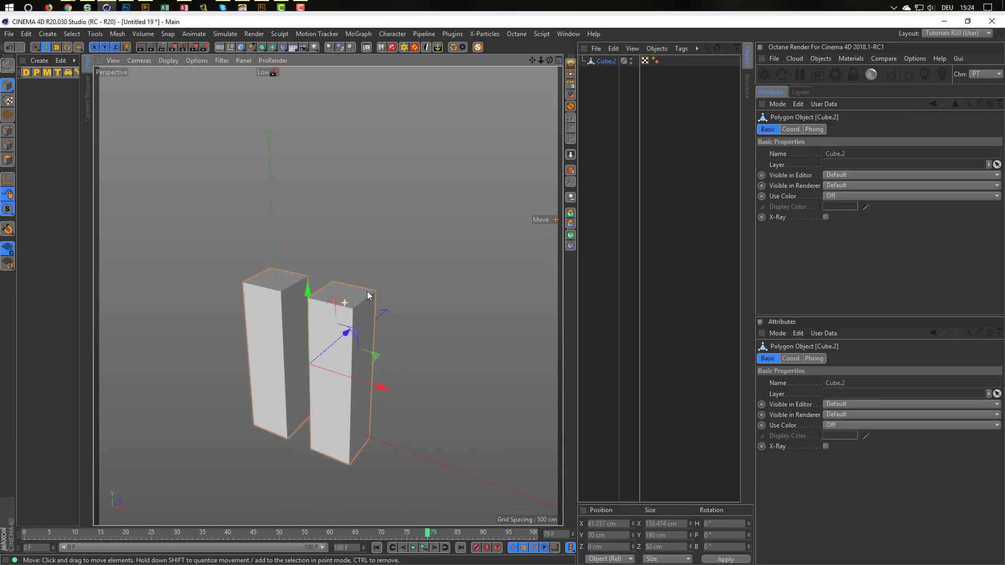
{"action": "left_click", "coordinate": [7, 160]}
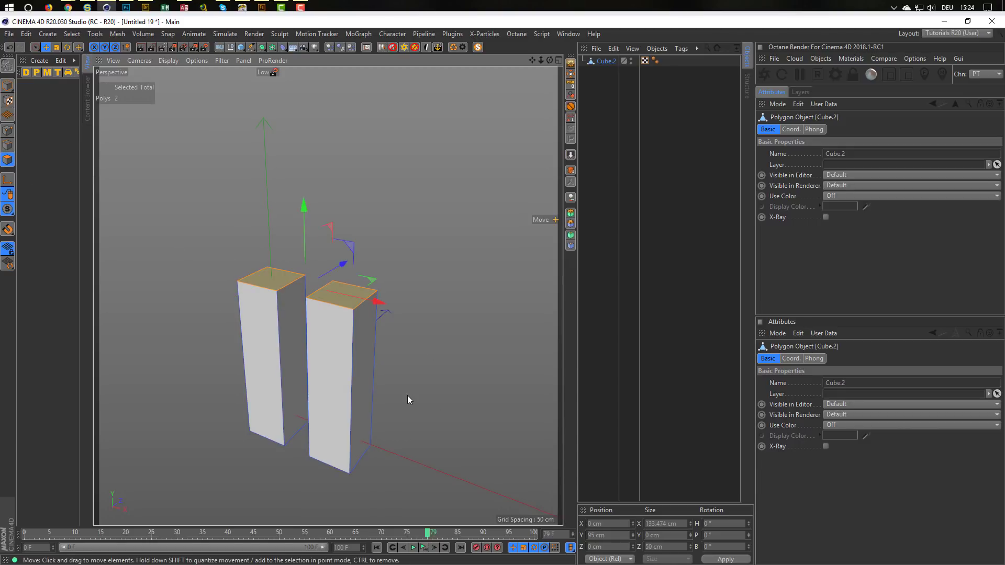
{"action": "key", "text": "Delete"}
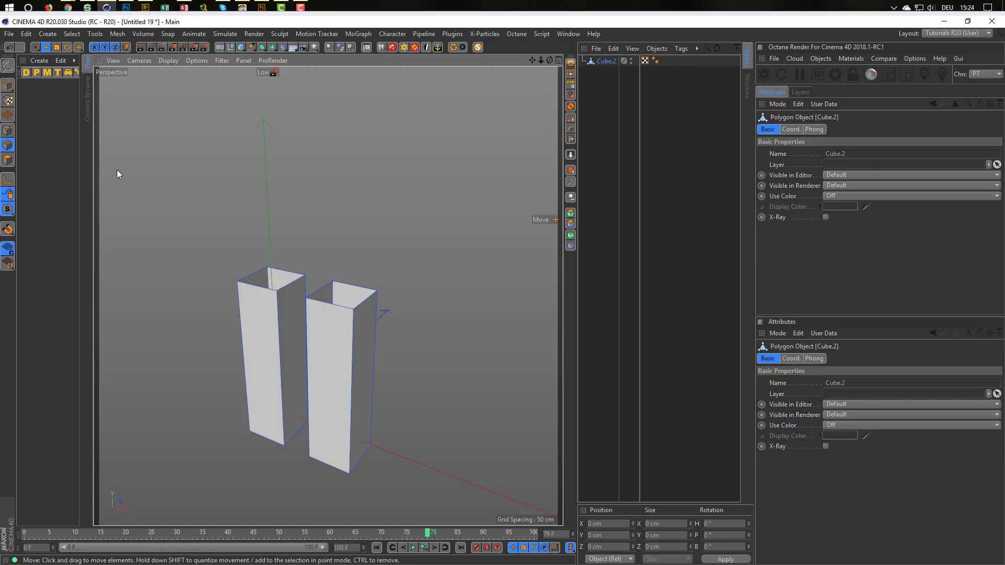
Step: Bridge the facing inner top edges of the two legs
{"action": "key", "text": "m"}
{"action": "key", "text": "b"}
{"action": "left_click_drag", "start_coordinate": [282, 290], "coordinate": [327, 293]}
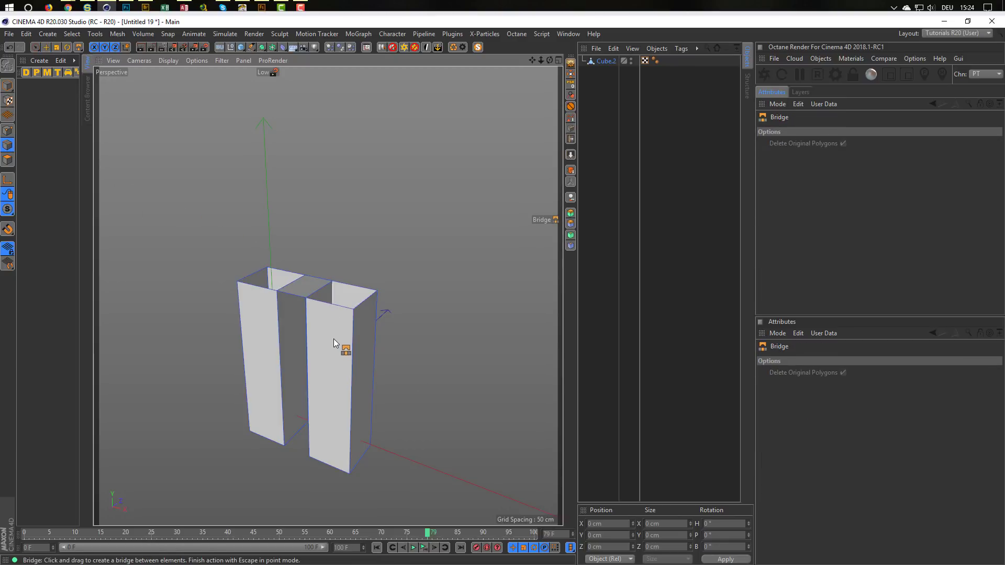
Step: Path-select the front and back top edges and extrude them outward along Z to an overall depth of about 172 cm
{"action": "right_click", "coordinate": [323, 323]}
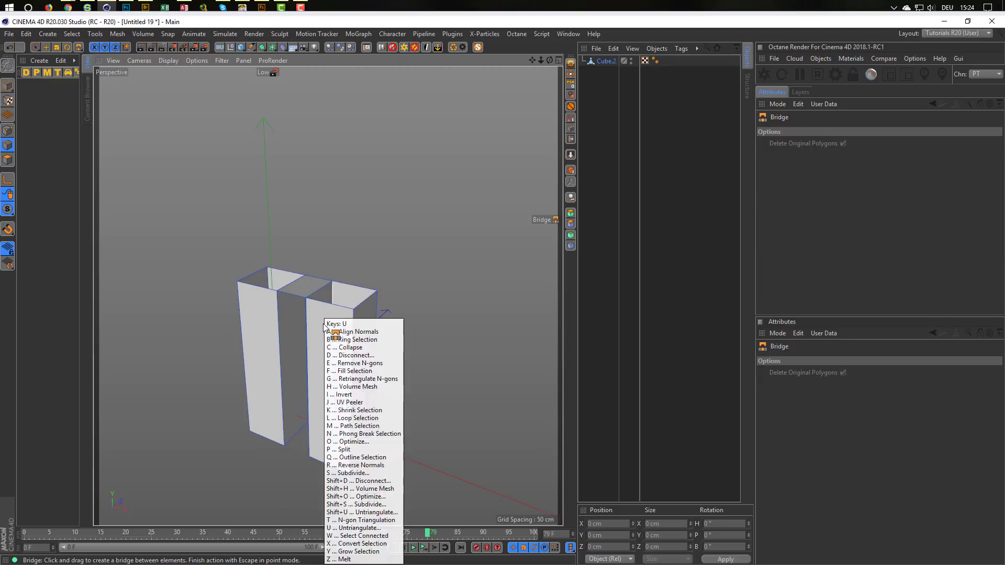
{"action": "left_click", "coordinate": [348, 356]}
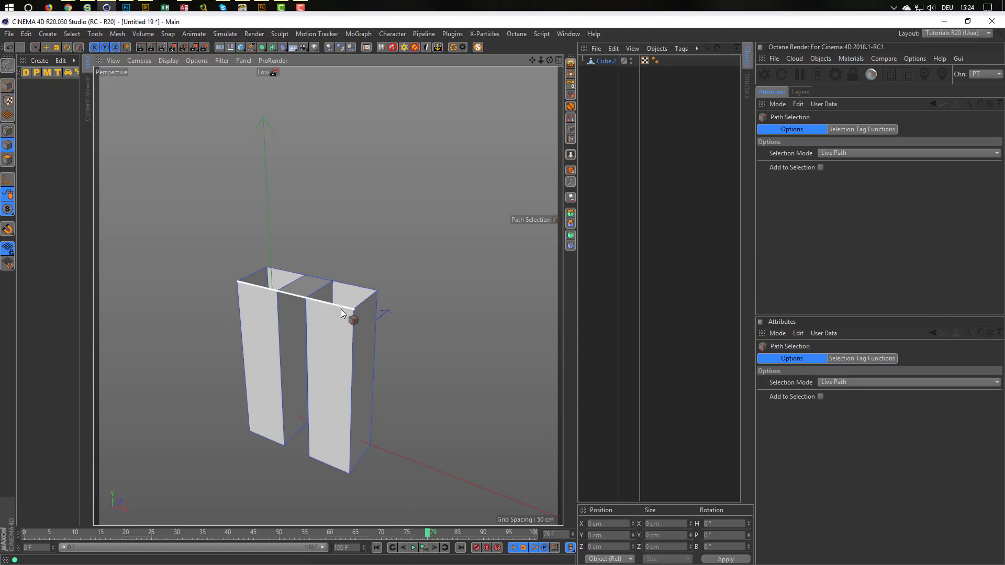
{"action": "left_click_drag", "start_coordinate": [341, 309], "coordinate": [351, 311]}
{"action": "mouse_move", "coordinate": [271, 267]}
{"action": "left_mouse_down", "text": "shift"}
{"action": "mouse_move", "coordinate": [375, 291]}
{"action": "mouse_move", "coordinate": [369, 247]}
{"action": "mouse_move", "coordinate": [409, 226]}
{"action": "left_mouse_up", "text": "shift"}
{"action": "key", "text": "t"}
{"action": "key", "text": "space"}
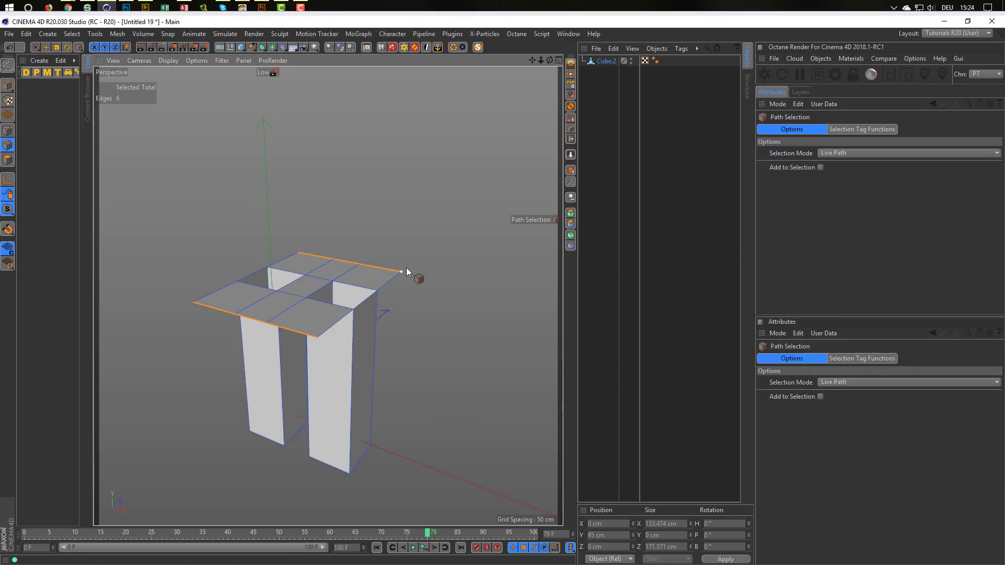
Step: Path-select the two side edges of the platform and extrude them outward along X to an overall width of about 223 cm
{"action": "left_click", "coordinate": [320, 337]}
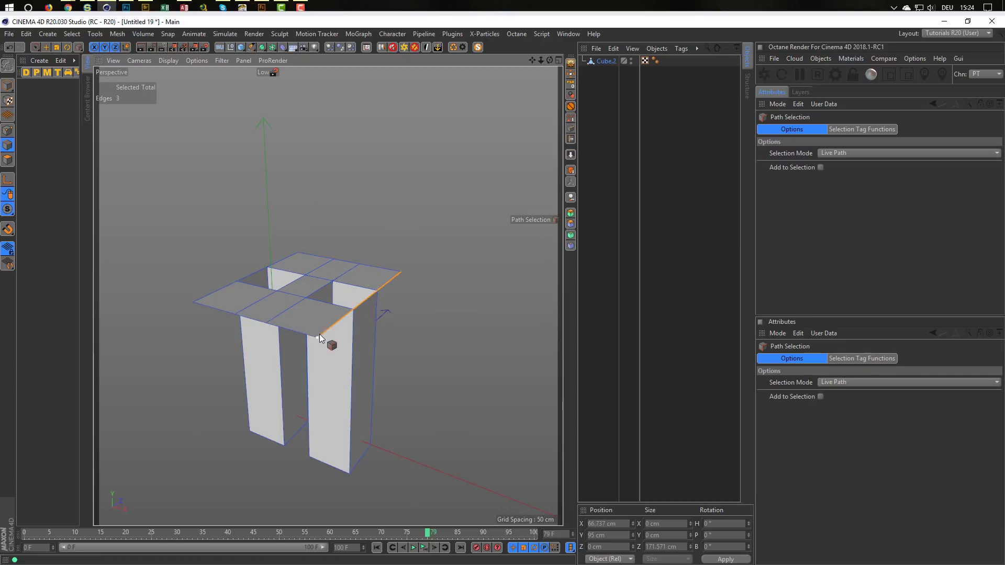
{"action": "left_click", "coordinate": [201, 304], "text": "shift"}
{"action": "key", "text": "space"}
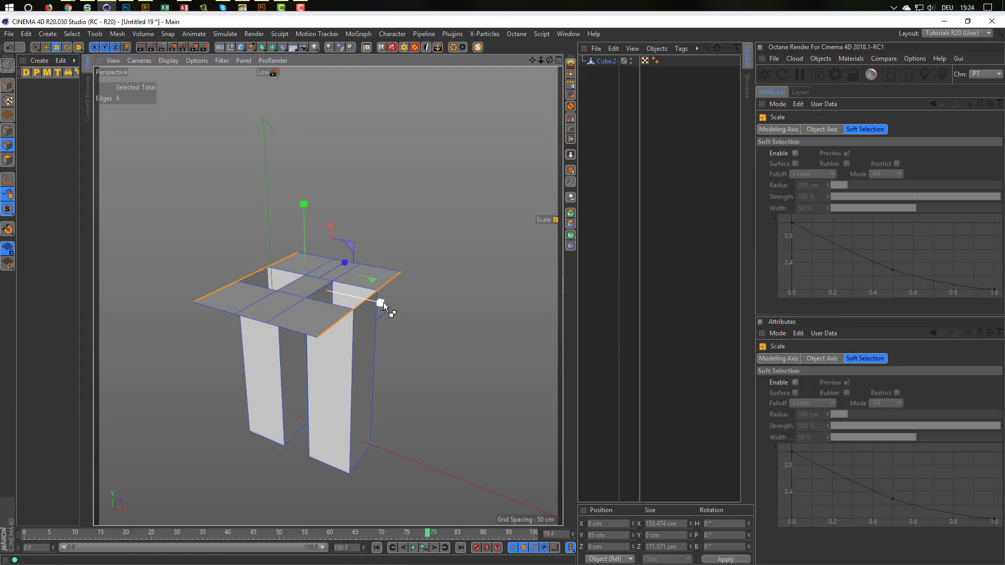
{"action": "left_click_drag", "start_coordinate": [383, 303], "coordinate": [437, 329]}
Step: Loop-select the platform's outer edges with Stop at Boundary Edges and Select Boundary Loop enabled, and extrude them up to about Y 260 cm
{"action": "key", "text": "u"}
{"action": "key", "text": "l"}
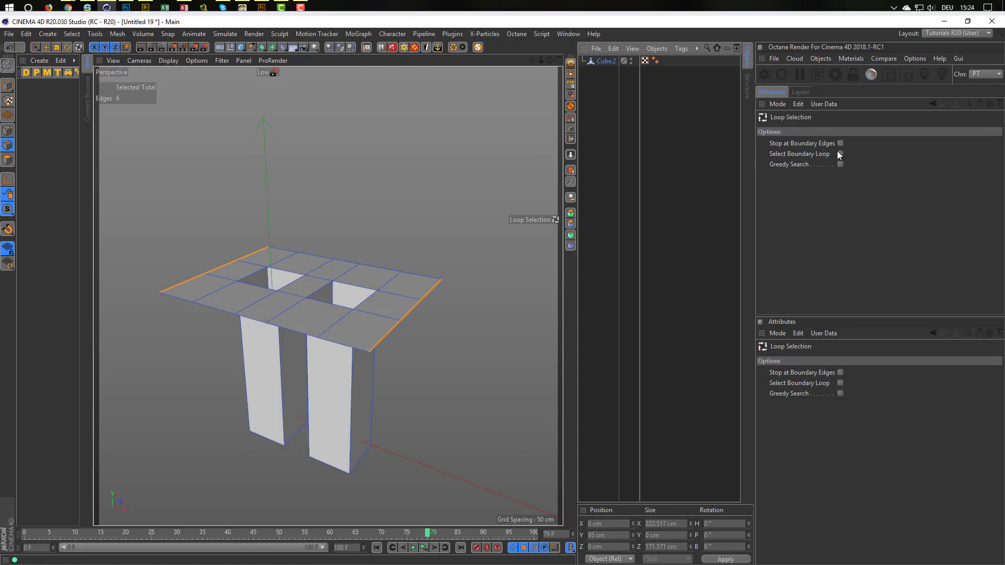
{"action": "left_click", "coordinate": [840, 143]}
{"action": "left_click", "coordinate": [840, 154]}
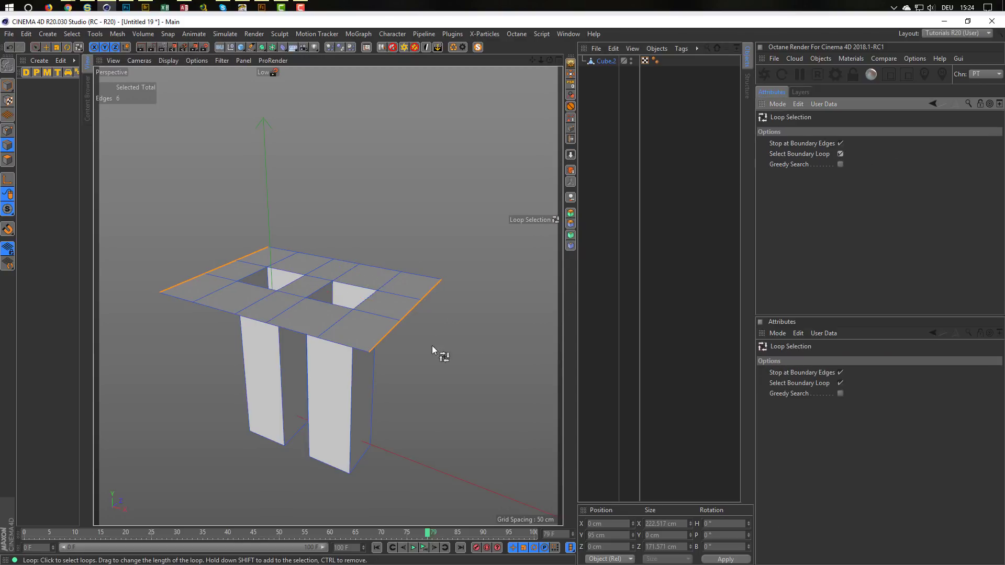
{"action": "left_click", "coordinate": [438, 282]}
{"action": "scroll", "coordinate": [429, 360], "scroll_direction": "down", "scroll_amount": 3}
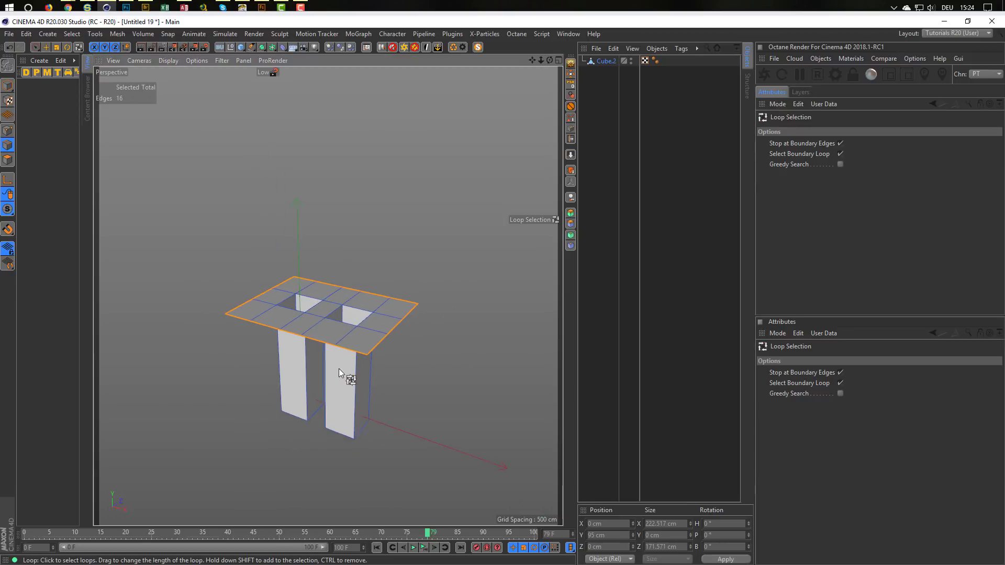
{"action": "key", "text": "e"}
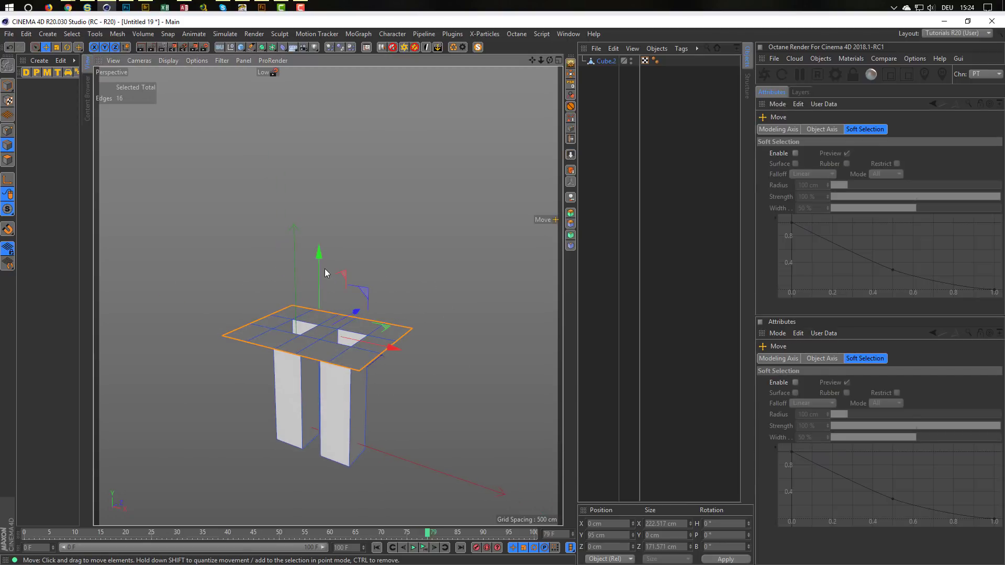
{"action": "left_click_drag", "start_coordinate": [320, 255], "coordinate": [321, 136], "text": "ctrl"}
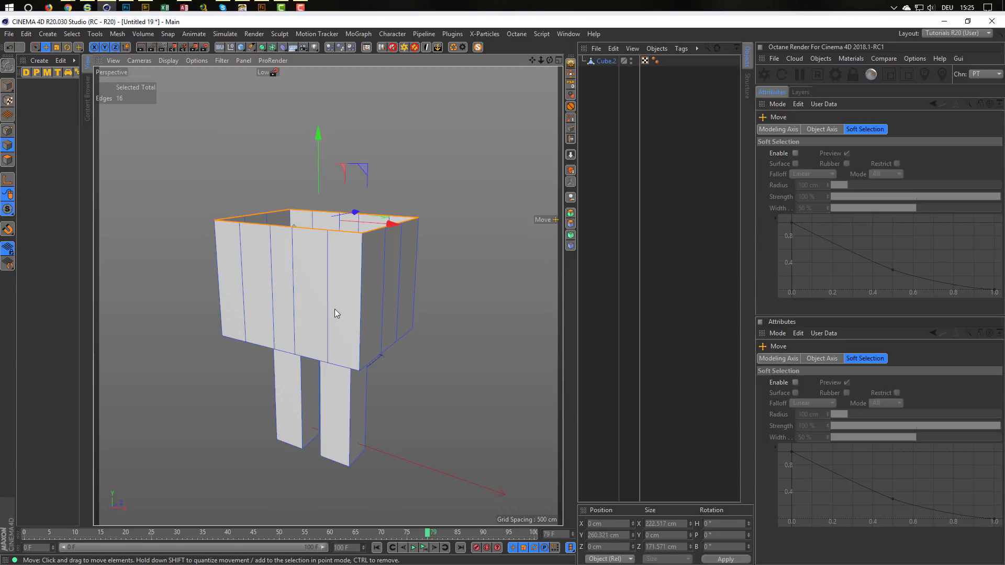
Step: Switch to object mode and display the model's shading with edge lines
{"action": "left_click_drag", "start_coordinate": [335, 309], "coordinate": [335, 340], "text": "alt"}
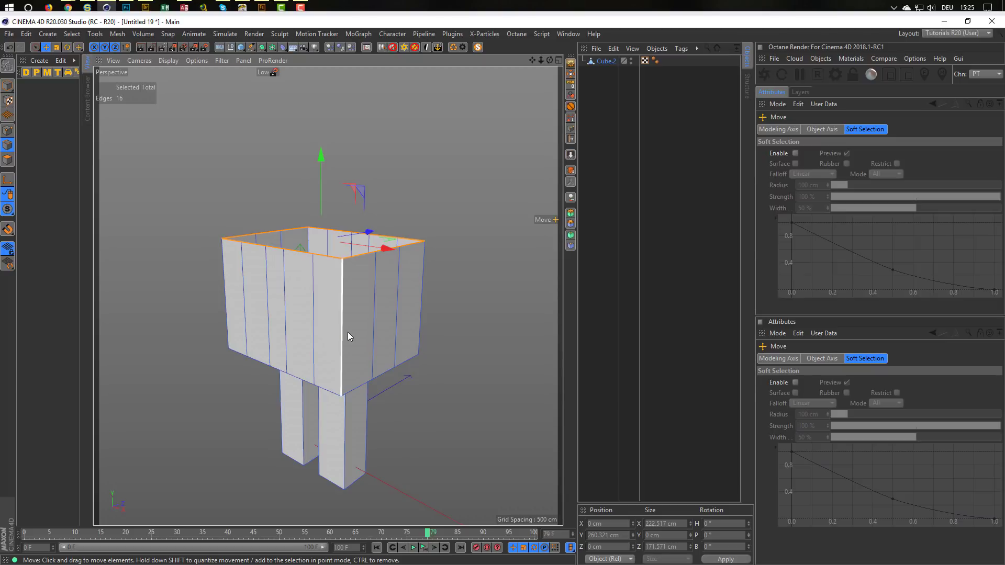
{"action": "left_click_drag", "start_coordinate": [346, 331], "coordinate": [332, 403], "text": "alt"}
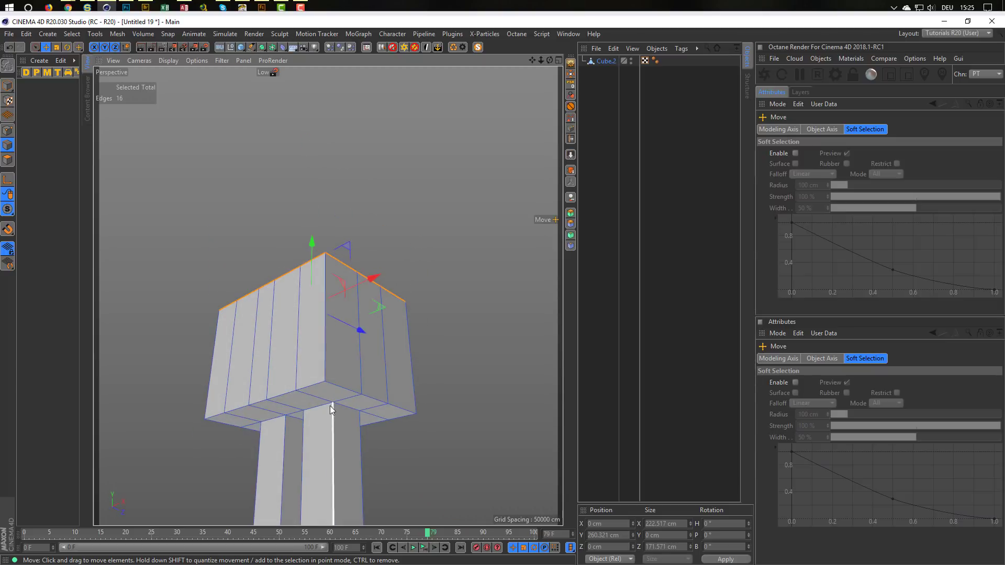
{"action": "left_click_drag", "start_coordinate": [364, 375], "coordinate": [356, 323], "text": "alt"}
{"action": "left_click", "coordinate": [7, 85]}
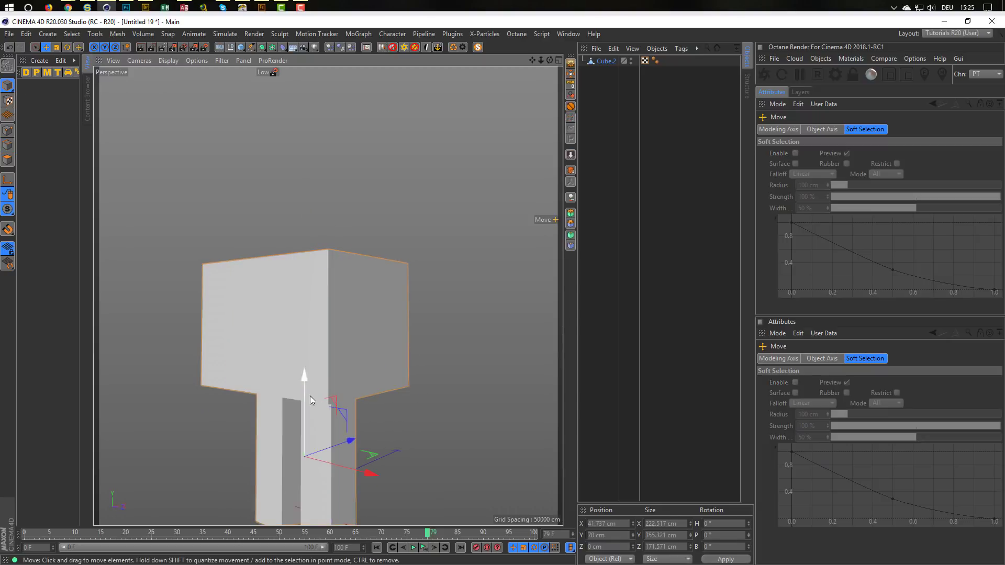
{"action": "left_click_drag", "start_coordinate": [313, 393], "coordinate": [319, 309], "text": "alt"}
{"action": "key", "text": "n"}
{"action": "key", "text": "b"}
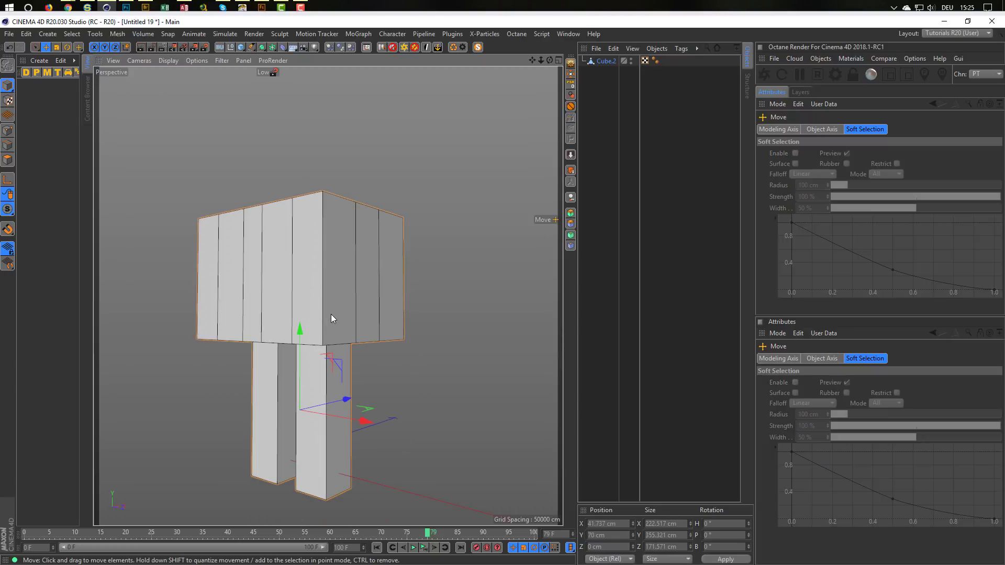
{"action": "middle_click_drag", "start_coordinate": [331, 318], "coordinate": [323, 286], "text": "alt"}
Step: Add a Polygon Reduction deformer as a child of the character mesh and set its Reduction Strength to 0 %
{"action": "left_click", "coordinate": [601, 62]}
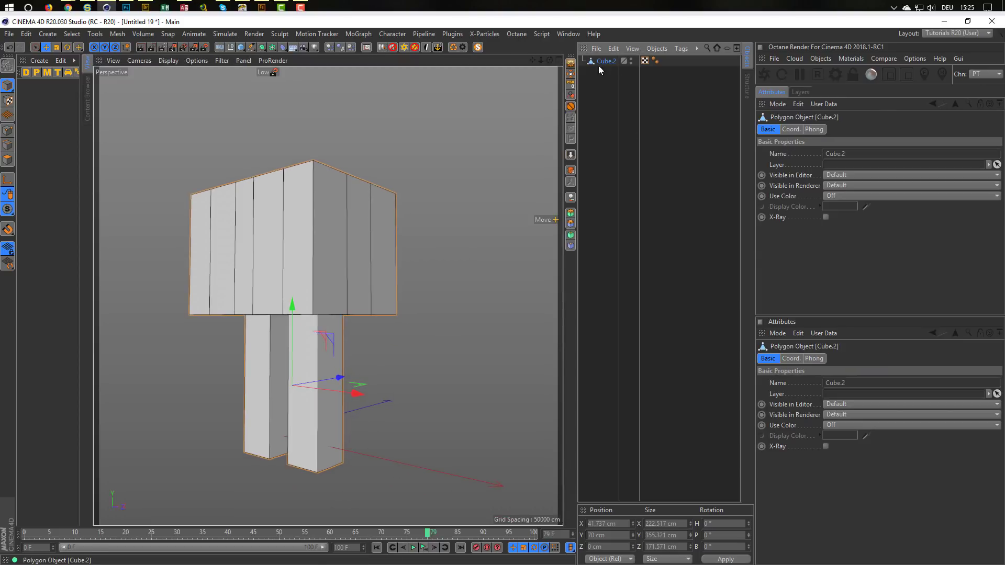
{"action": "left_click", "coordinate": [282, 49]}
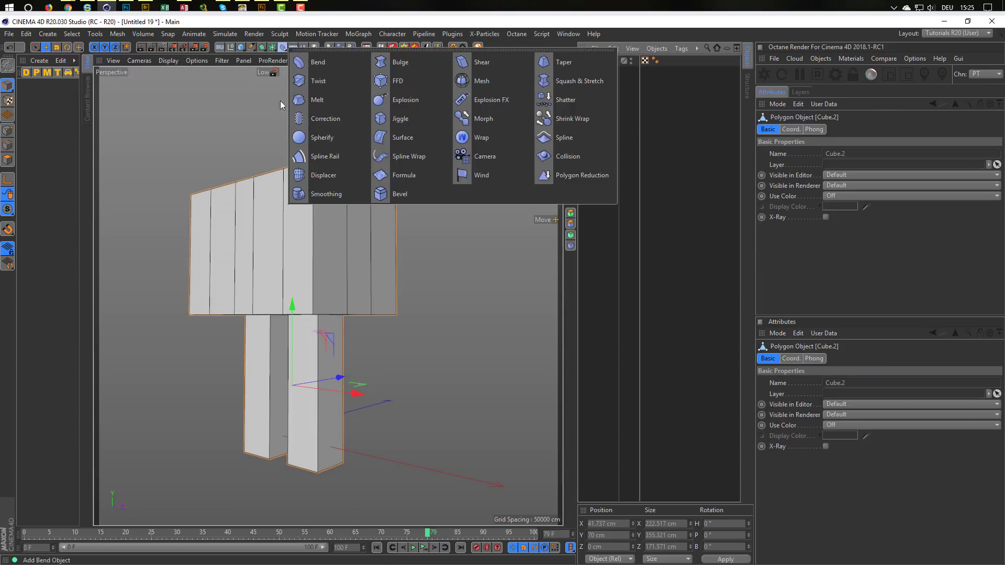
{"action": "left_click", "coordinate": [566, 180], "text": "shift"}
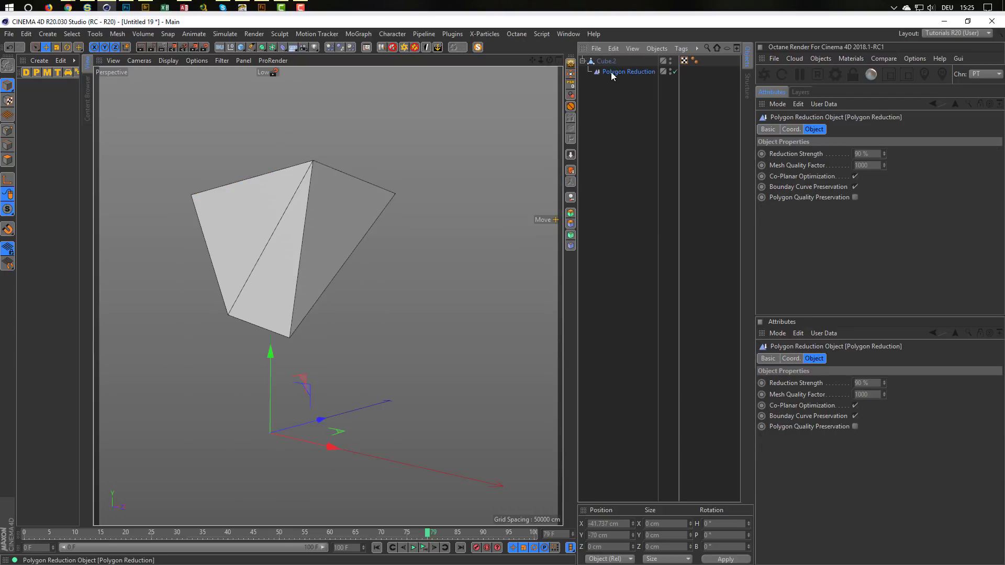
{"action": "left_click", "coordinate": [867, 153]}
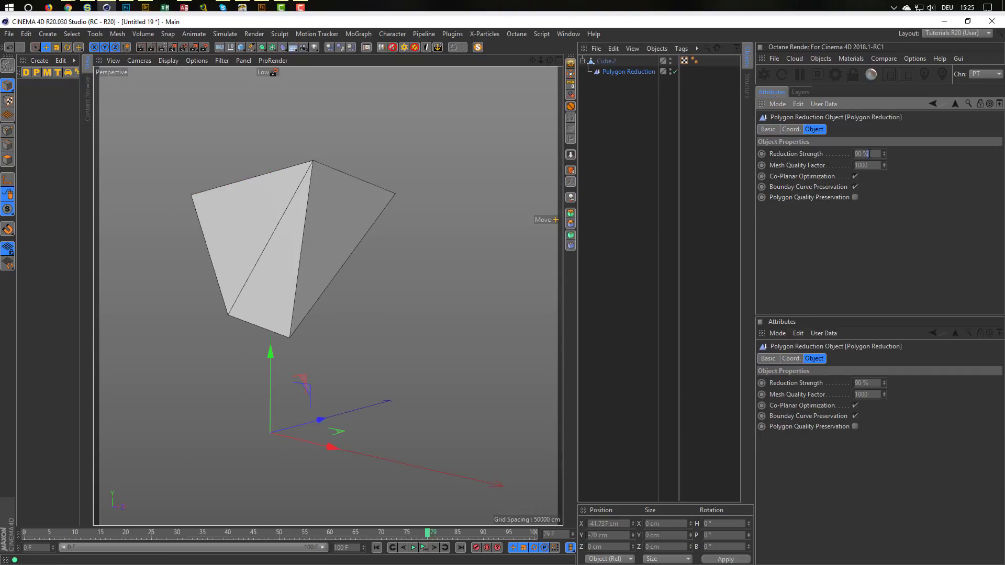
{"action": "type", "text": "0"}
{"action": "key", "text": "Return"}
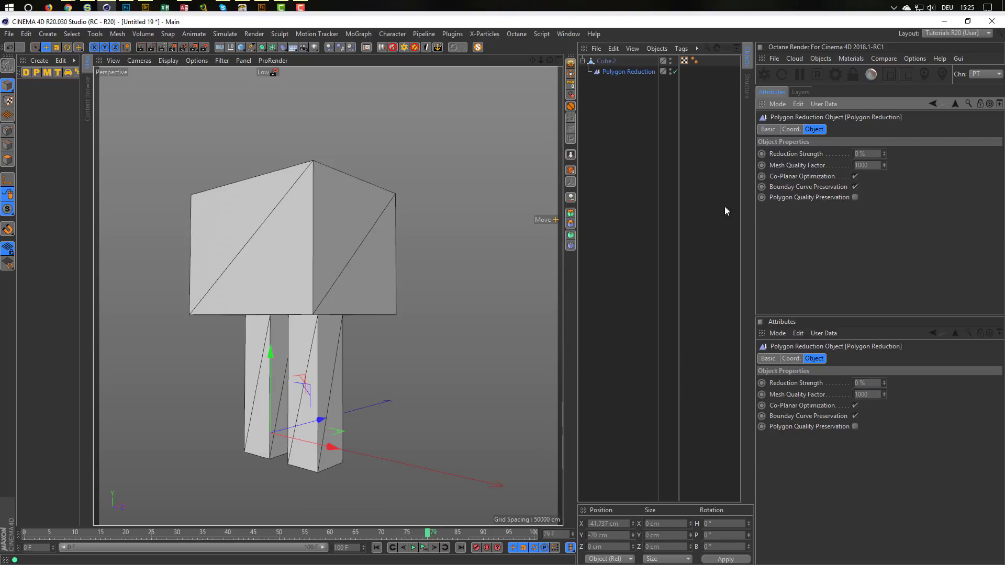
Step: Bake the reduced mesh into a separate polygon object, delete the original with its Polygon Reduction deformer, and switch to polygon editing
{"action": "left_click_drag", "start_coordinate": [315, 271], "coordinate": [365, 357], "text": "alt"}
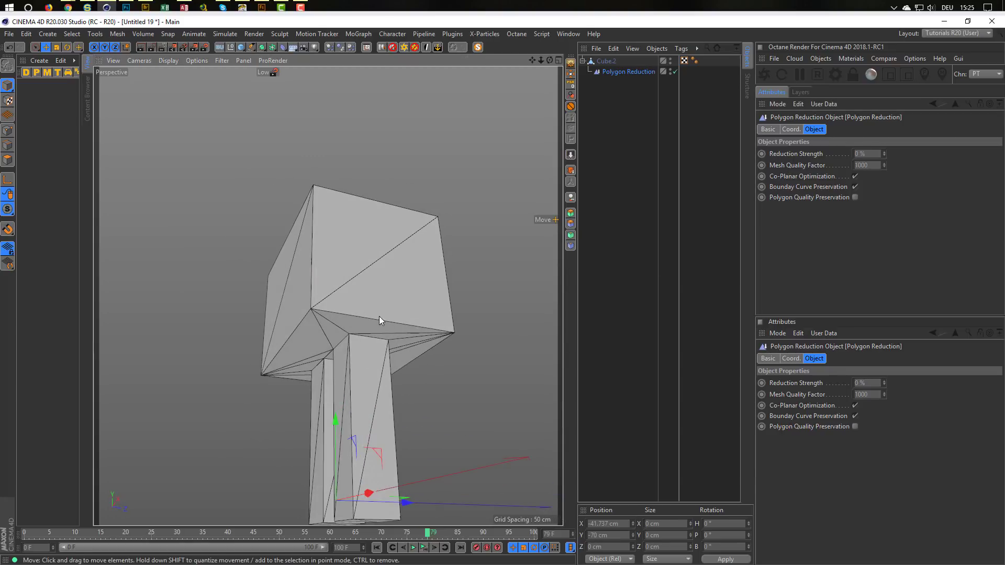
{"action": "left_click_drag", "start_coordinate": [379, 316], "coordinate": [355, 268], "text": "alt"}
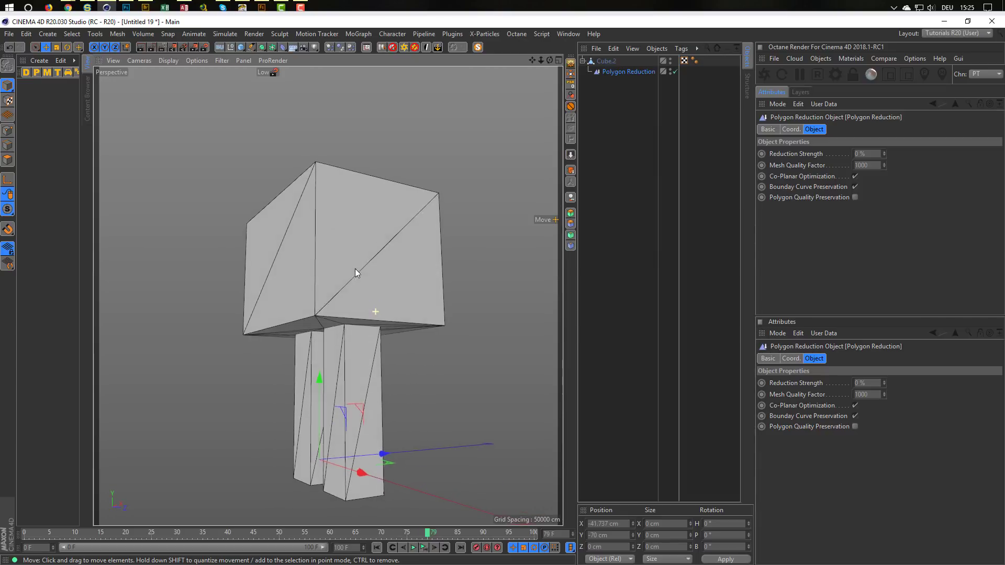
{"action": "left_click", "coordinate": [606, 61]}
{"action": "left_click_drag", "start_coordinate": [608, 63], "coordinate": [607, 98], "text": "ctrl"}
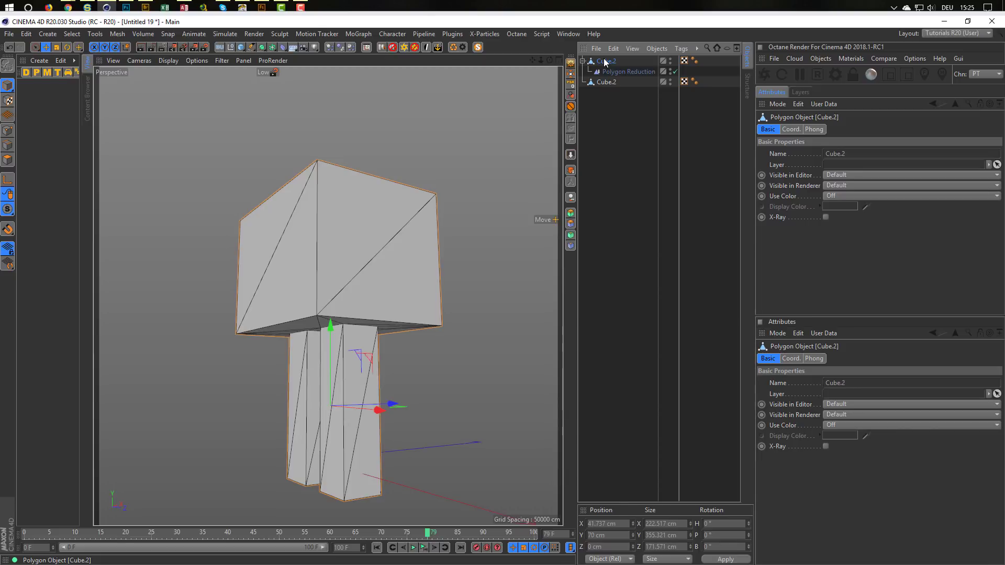
{"action": "key", "text": "Delete"}
{"action": "left_click", "coordinate": [5, 162]}
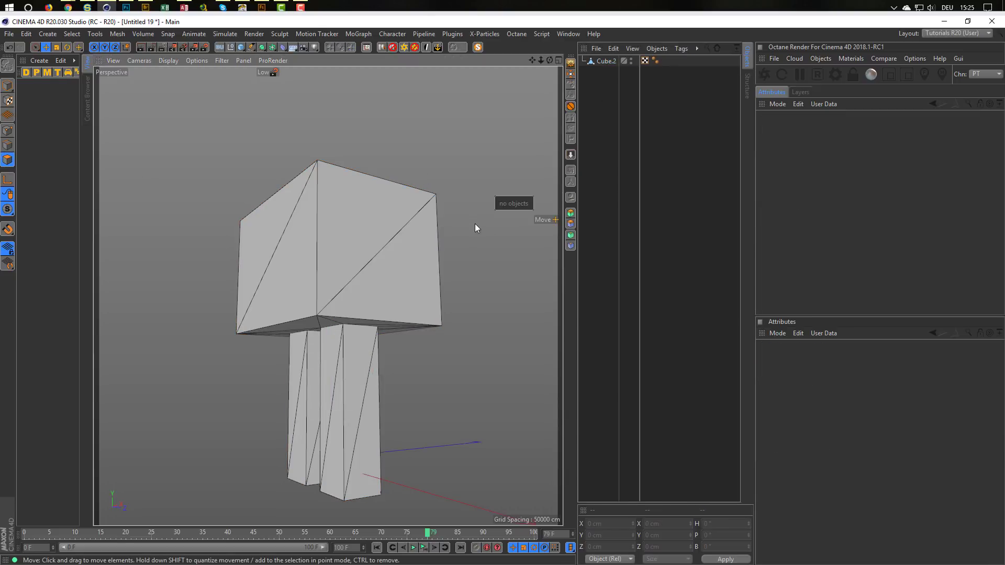
Step: Untriangulate the character mesh with Create N-gons enabled
{"action": "left_click", "coordinate": [601, 62]}
{"action": "right_click", "coordinate": [494, 256]}
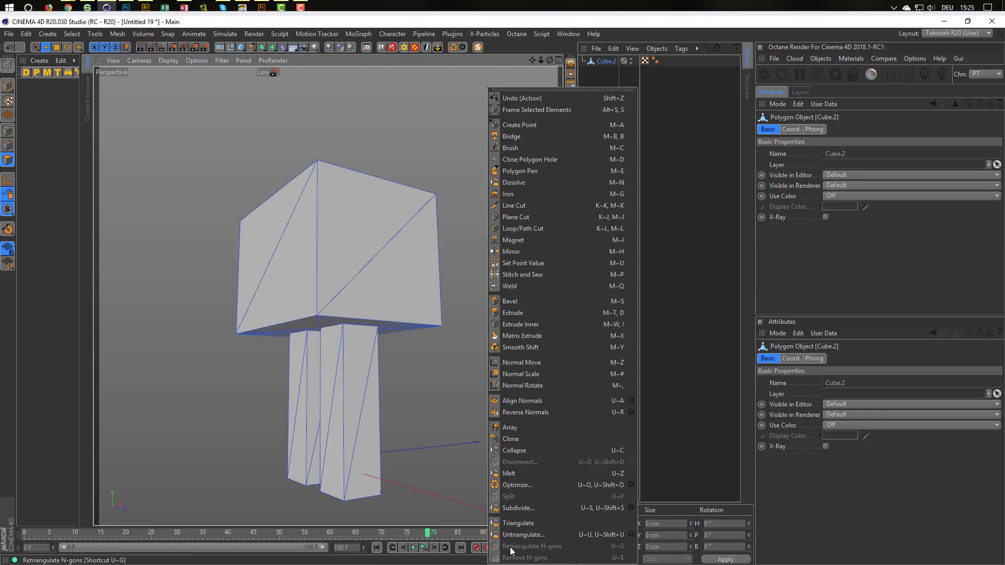
{"action": "left_click", "coordinate": [631, 532]}
{"action": "left_click_drag", "start_coordinate": [621, 429], "coordinate": [593, 321]}
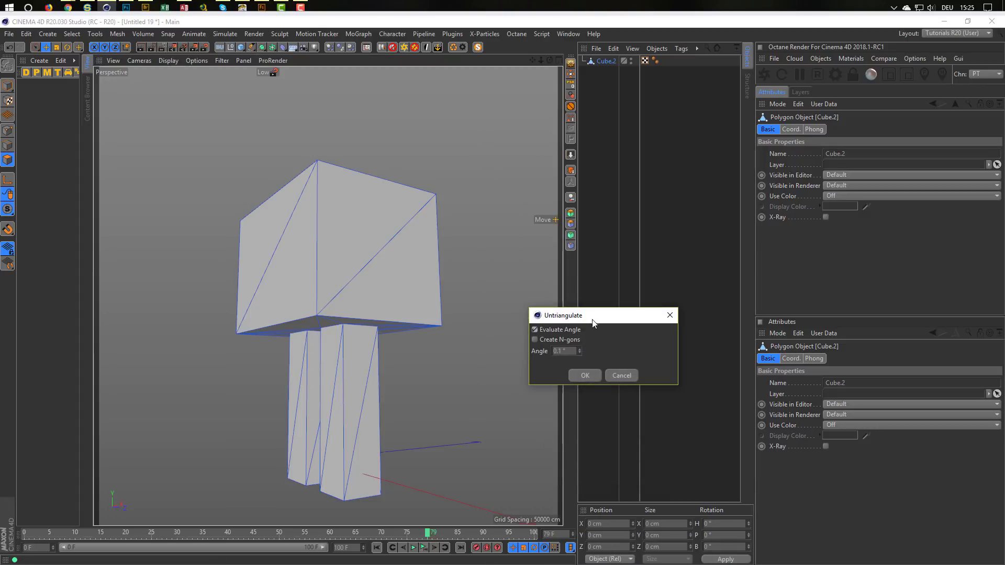
{"action": "left_click", "coordinate": [536, 340]}
{"action": "left_click", "coordinate": [585, 375]}
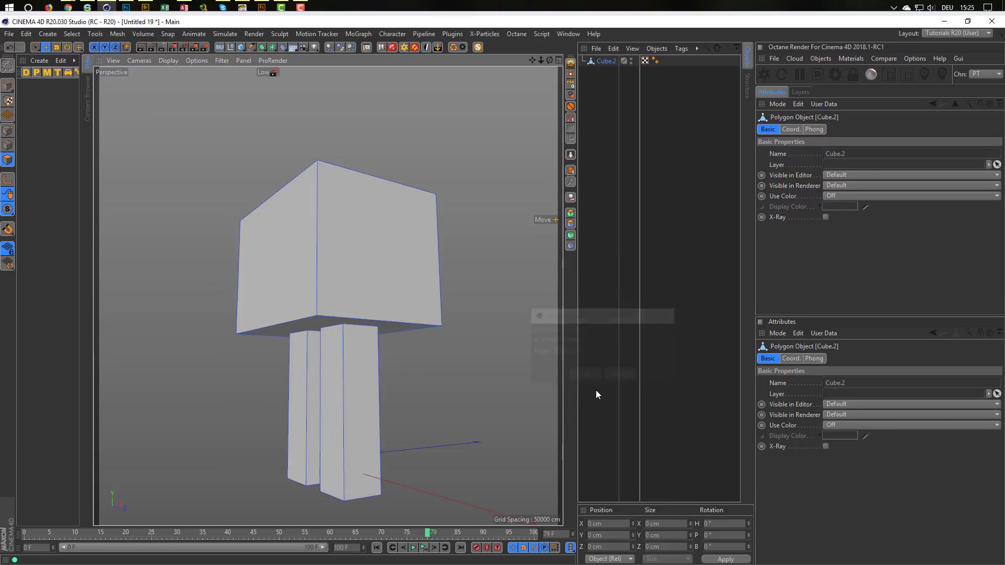
Step: Close the open top of the torso with the Close Polygon Hole tool
{"action": "left_click", "coordinate": [11, 86]}
{"action": "left_click_drag", "start_coordinate": [358, 271], "coordinate": [332, 296], "text": "alt"}
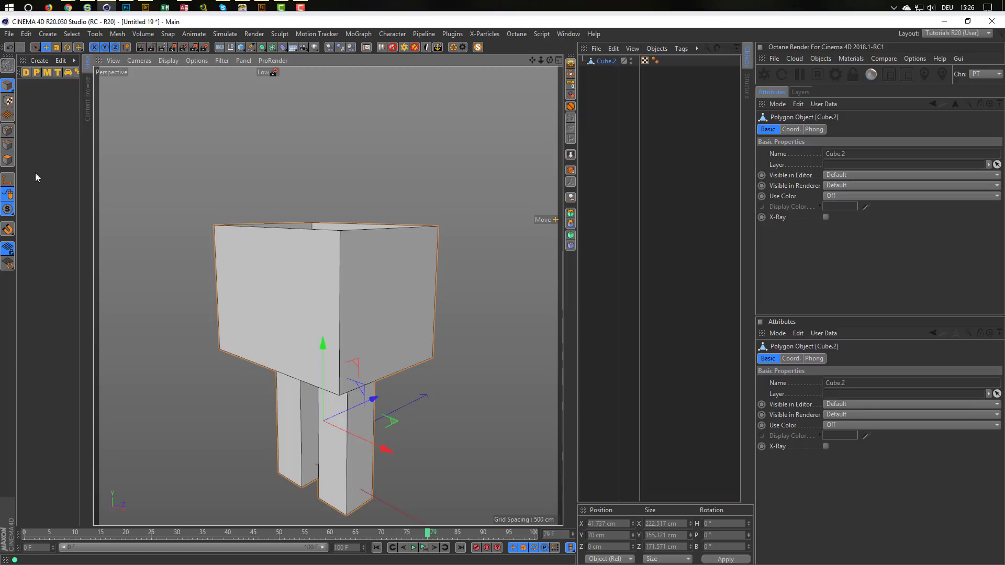
{"action": "key", "text": "3"}
{"action": "left_click_drag", "start_coordinate": [108, 215], "coordinate": [335, 270], "text": "alt"}
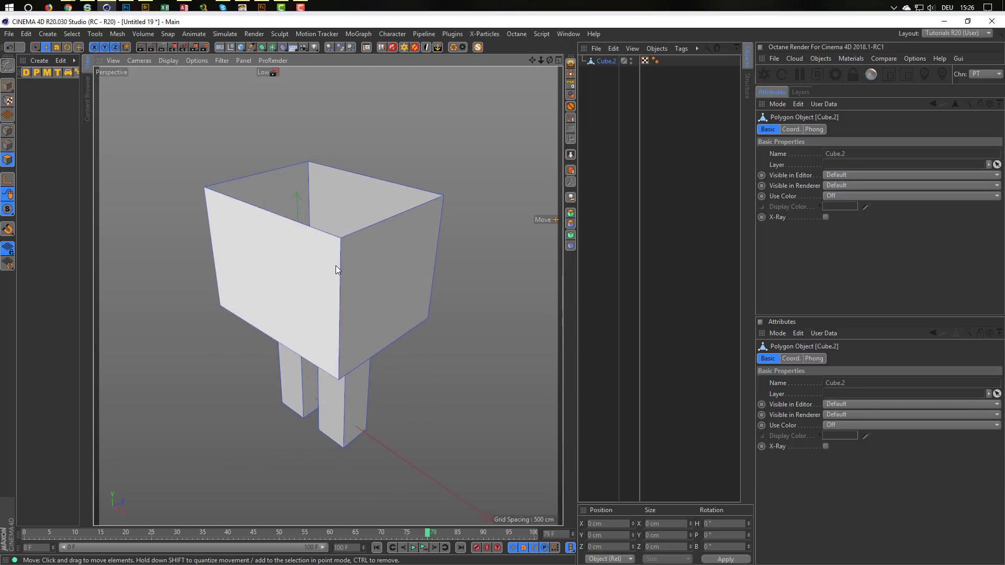
{"action": "right_click", "coordinate": [335, 267]}
{"action": "left_click", "coordinate": [348, 338]}
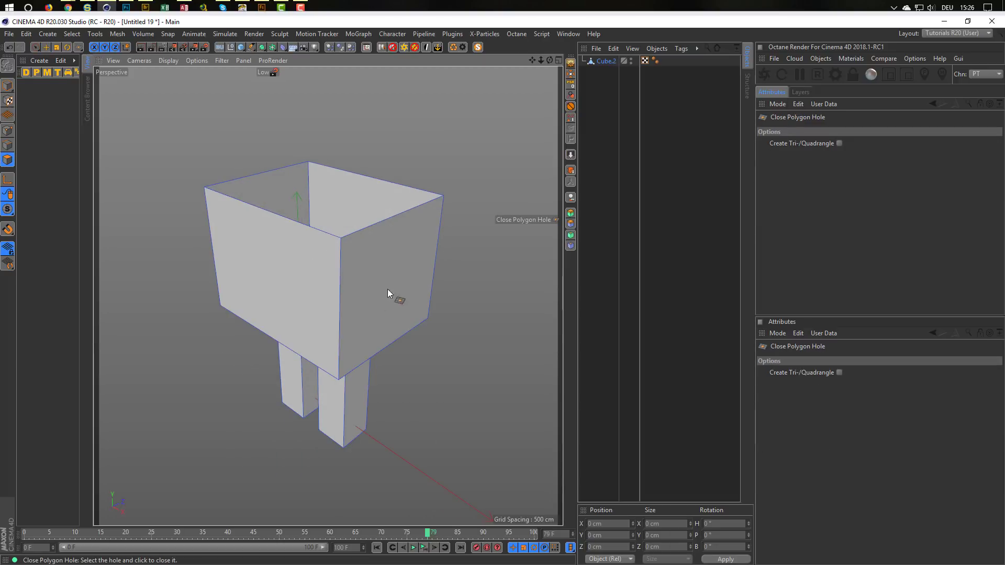
{"action": "left_click", "coordinate": [379, 226]}
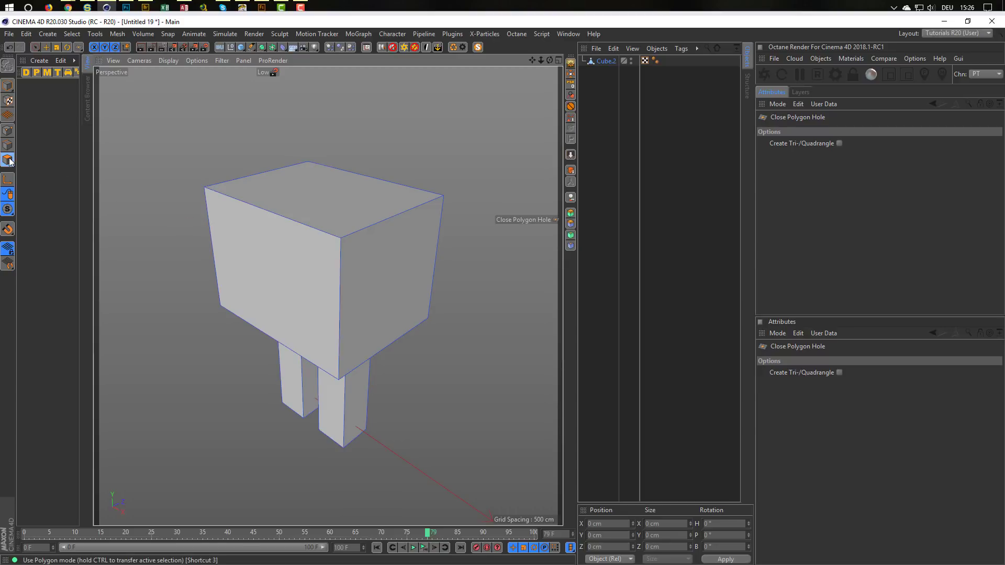
Step: Select the torso's two opposite side faces and apply Extrude Inner with a 58 cm offset
{"action": "key", "text": "space"}
{"action": "left_click", "coordinate": [375, 271]}
{"action": "left_click_drag", "start_coordinate": [254, 225], "coordinate": [116, 211], "text": "alt"}
{"action": "left_click", "coordinate": [137, 259], "text": "shift"}
{"action": "left_click_drag", "start_coordinate": [248, 257], "coordinate": [518, 332], "text": "alt"}
{"action": "key", "text": "i"}
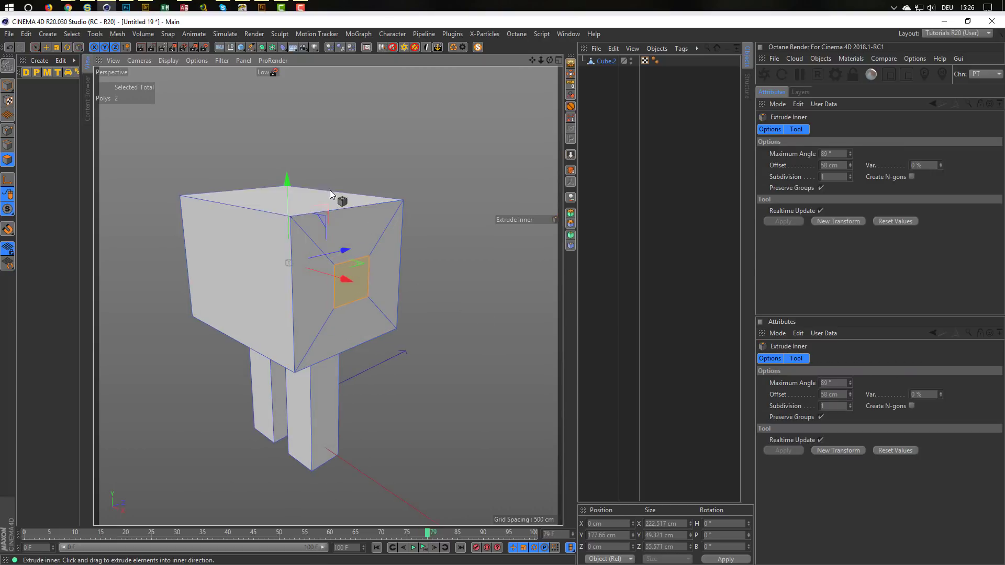
Step: Raise the inset side faces to about Y 213 cm and extrude them outward into arms spanning about 616 cm in X
{"action": "left_click_drag", "start_coordinate": [285, 179], "coordinate": [283, 151]}
{"action": "mouse_move", "coordinate": [265, 249]}
{"action": "left_mouse_down", "text": "alt"}
{"action": "mouse_move", "coordinate": [250, 253]}
{"action": "mouse_move", "coordinate": [258, 265]}
{"action": "left_mouse_up", "text": "alt"}
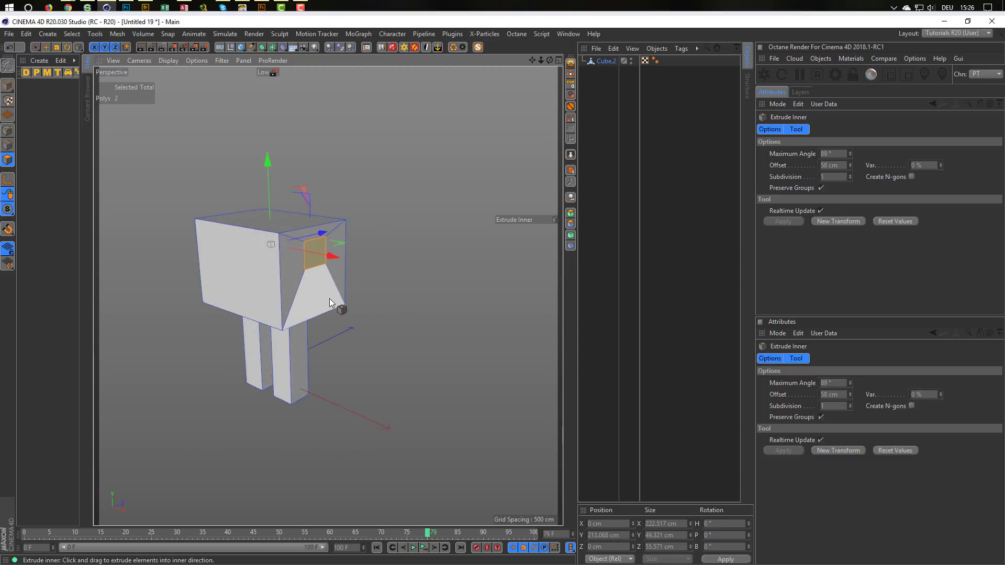
{"action": "key", "text": "t"}
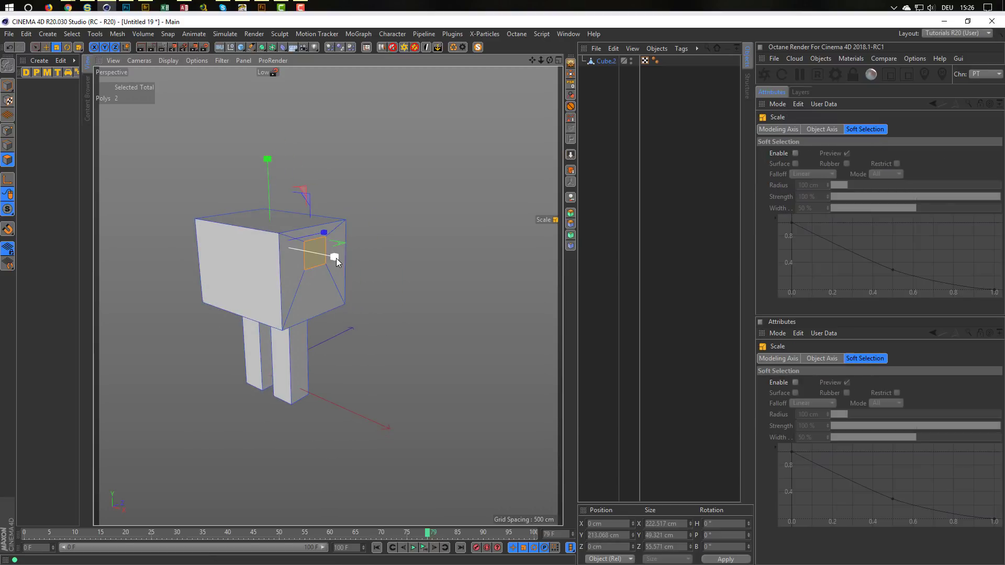
{"action": "left_click_drag", "start_coordinate": [336, 258], "coordinate": [401, 270]}
{"action": "left_click_drag", "start_coordinate": [333, 255], "coordinate": [372, 269]}
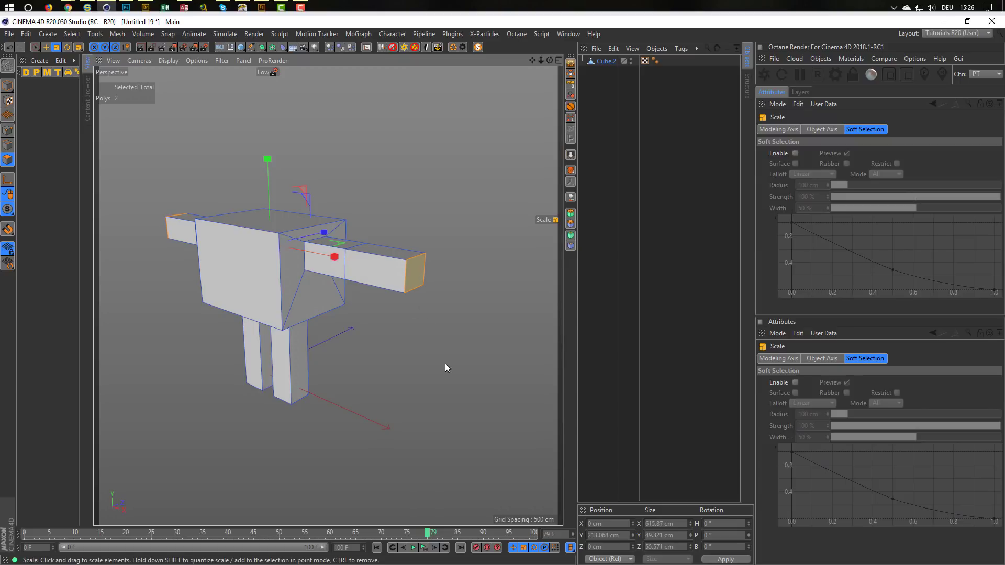
Step: Inset both arm end faces by 8 cm and flatten them to about 17.6 cm in Y
{"action": "key", "text": "i"}
{"action": "left_click_drag", "start_coordinate": [464, 354], "coordinate": [468, 354]}
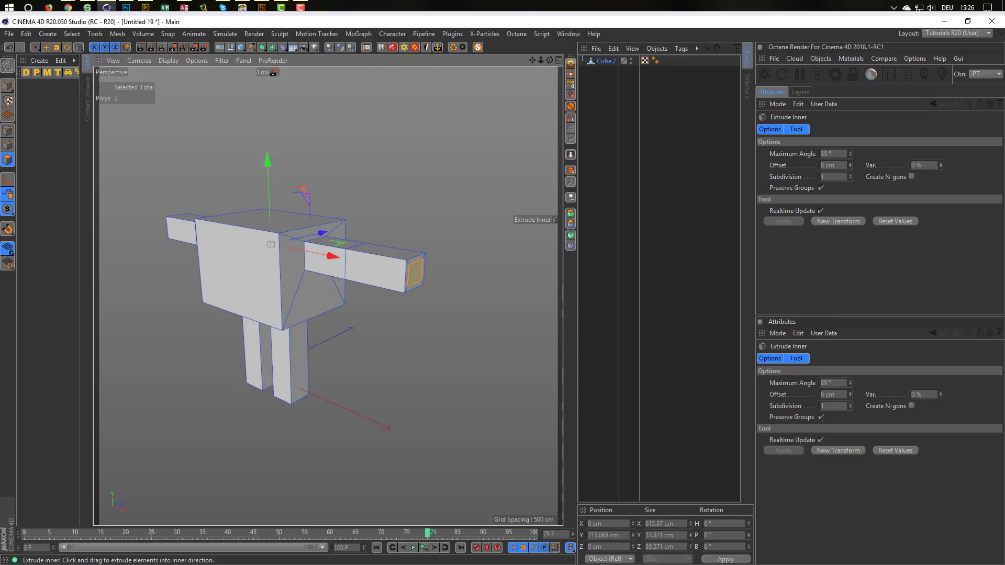
{"action": "key", "text": "t"}
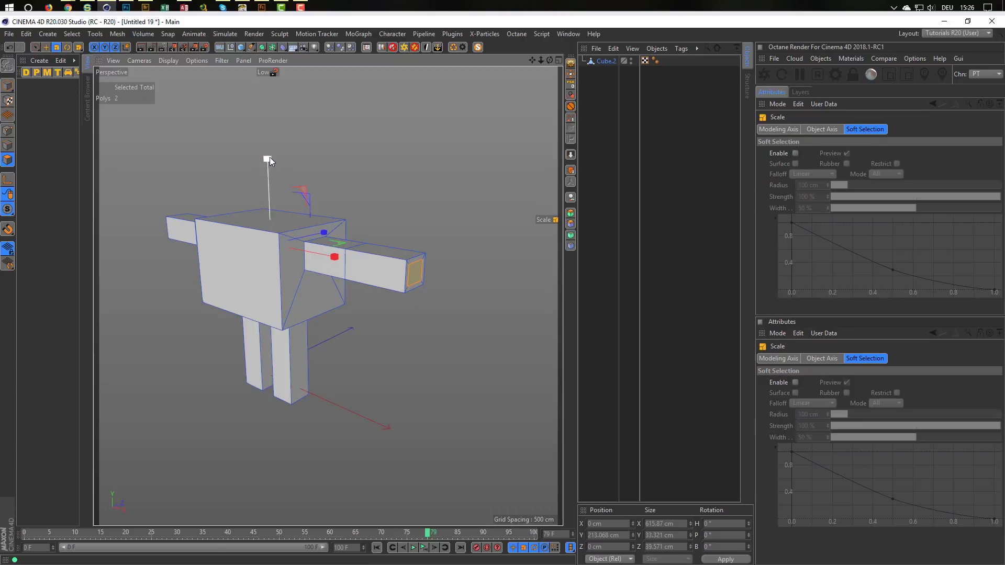
{"action": "left_click_drag", "start_coordinate": [269, 158], "coordinate": [268, 200]}
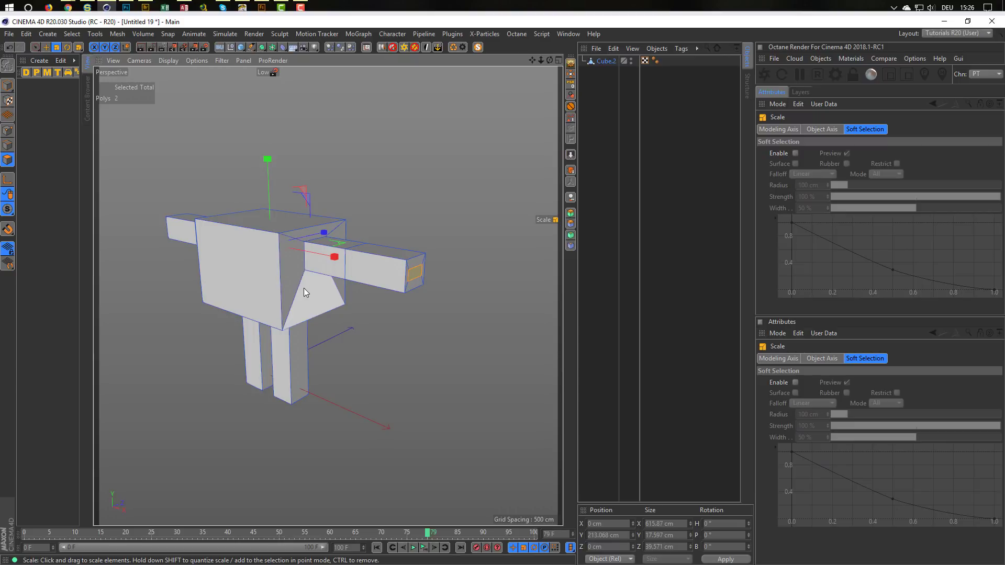
Step: Extrude the small inset arm ends outward into hands, bringing the overall X span to about 718 cm
{"action": "key", "text": "e"}
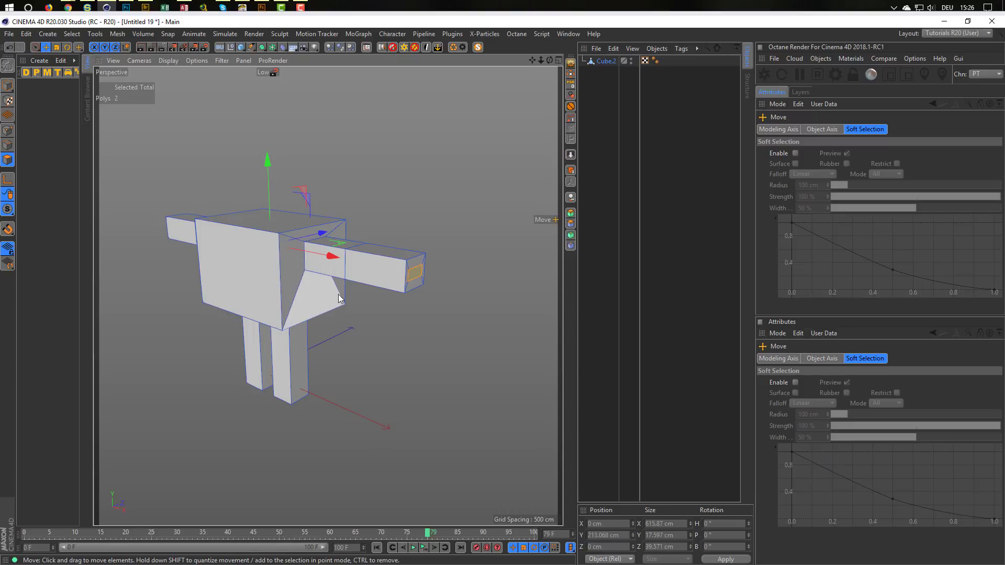
{"action": "key", "text": "t"}
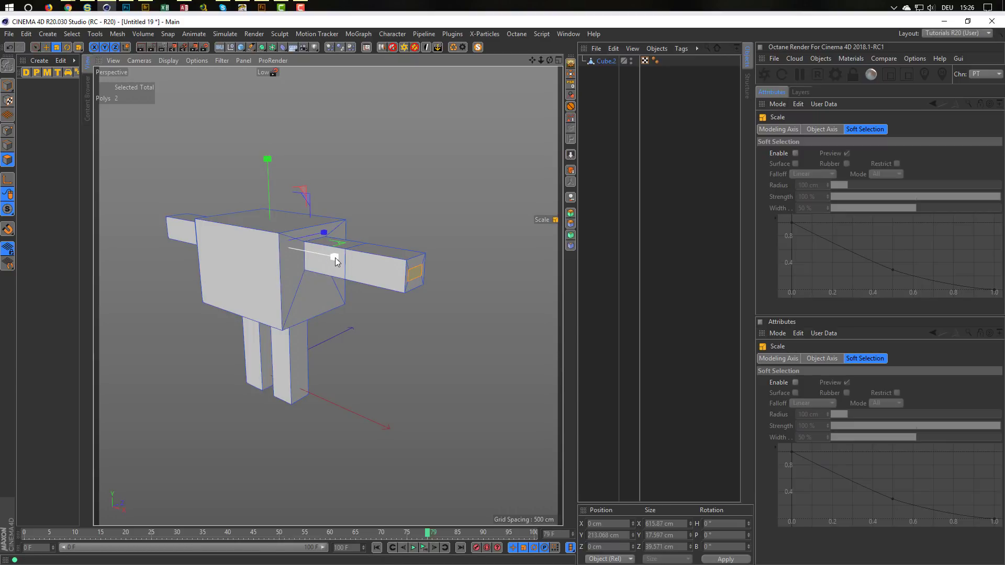
{"action": "mouse_move", "coordinate": [336, 257]}
{"action": "left_mouse_down"}
{"action": "mouse_move", "coordinate": [347, 259]}
{"action": "mouse_move", "coordinate": [358, 290]}
{"action": "mouse_move", "coordinate": [331, 276]}
{"action": "mouse_move", "coordinate": [334, 267]}
{"action": "left_mouse_up"}
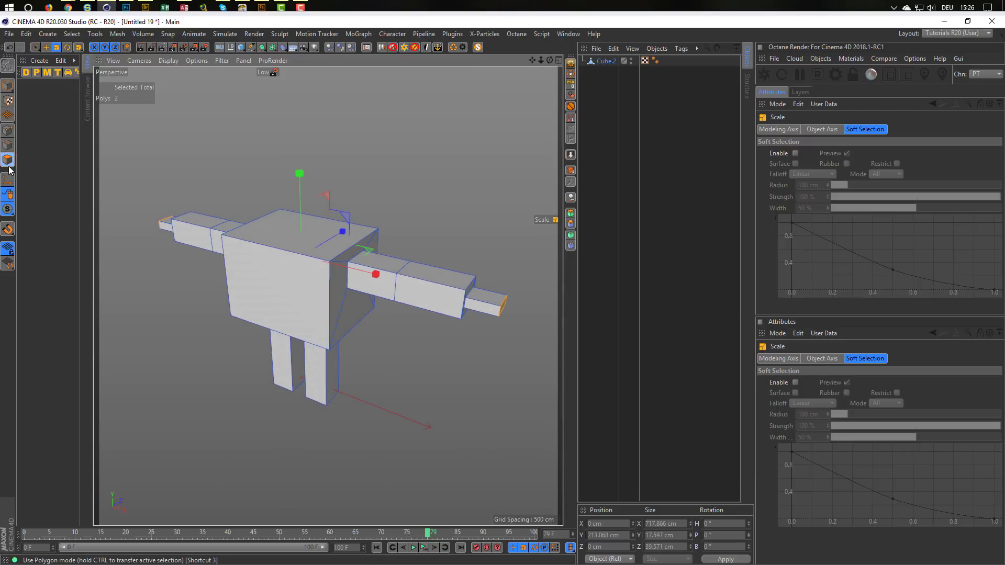
Step: Inset the torso's top face by about 57 cm and narrow it to about 60 cm in X
{"action": "key", "text": "space"}
{"action": "left_click", "coordinate": [274, 233]}
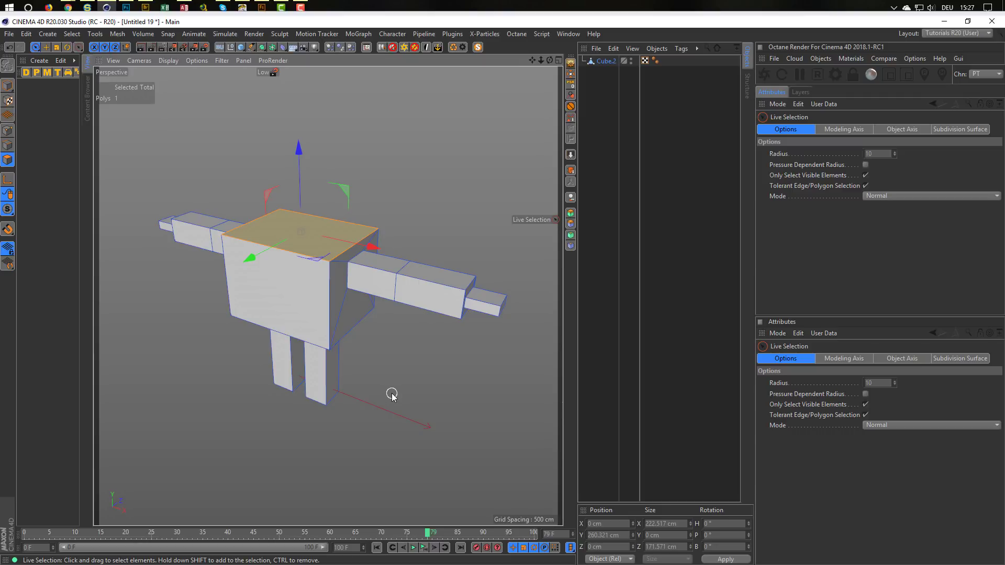
{"action": "key", "text": "i"}
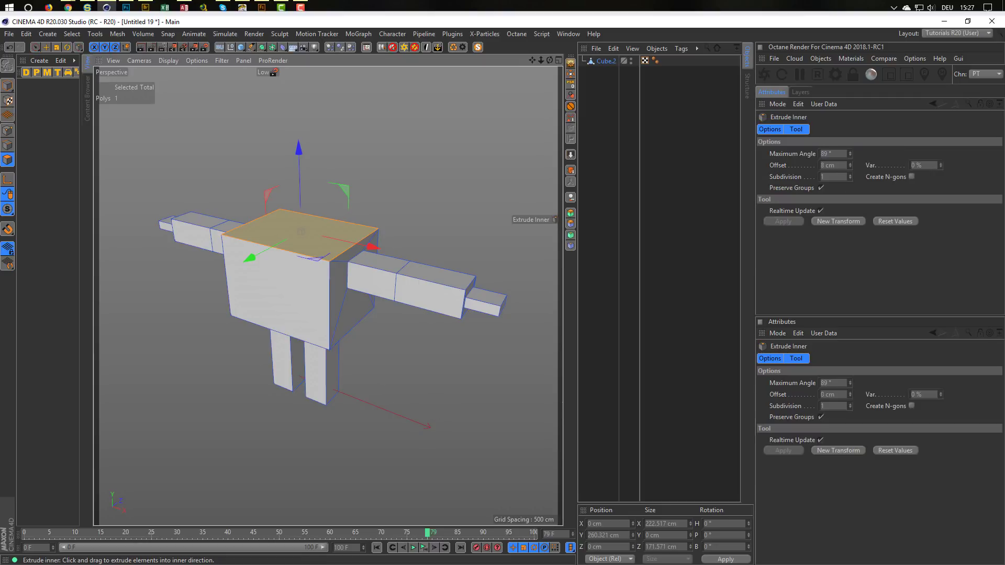
{"action": "left_click_drag", "start_coordinate": [395, 400], "coordinate": [405, 401]}
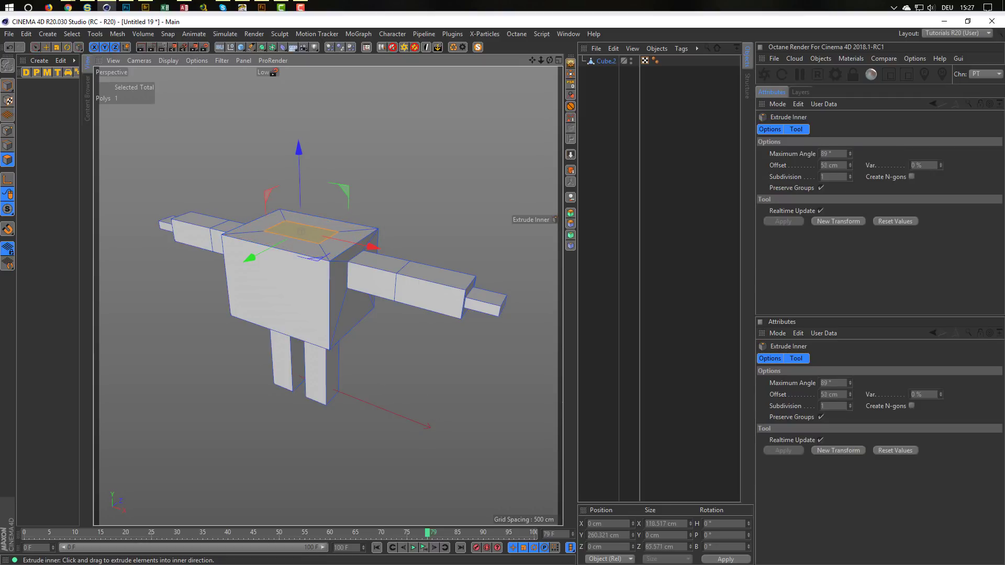
{"action": "key", "text": "t"}
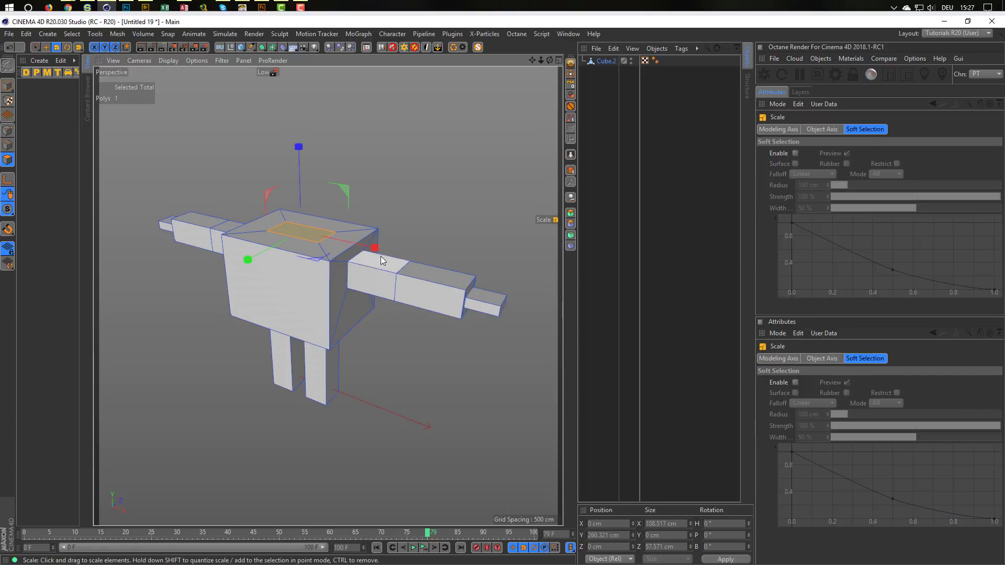
{"action": "left_click_drag", "start_coordinate": [381, 256], "coordinate": [340, 247]}
Step: Extrude a short neck up to about Y 289 cm and a wider head, about 130 x 124 cm, up to about Y 390 cm
{"action": "key", "text": "e"}
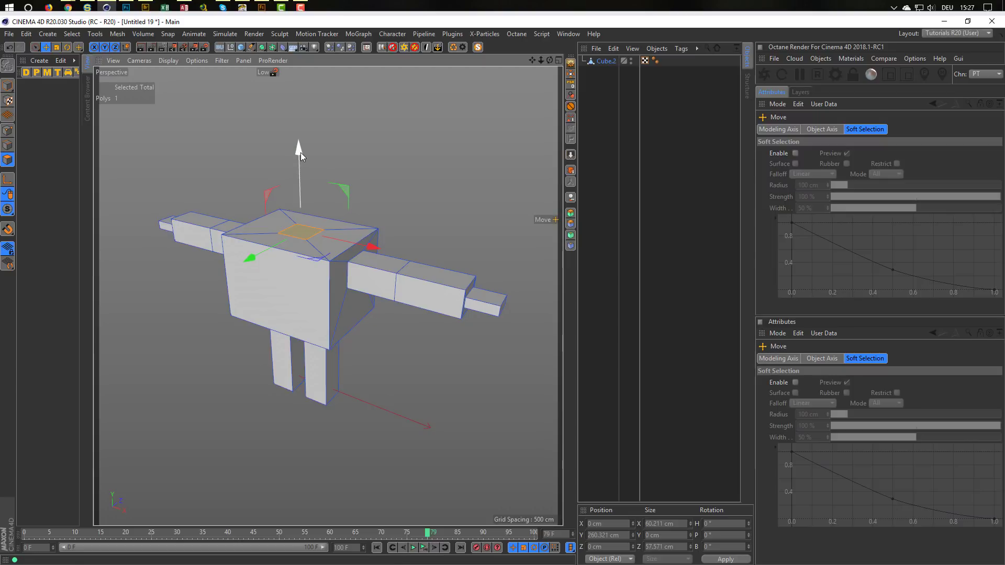
{"action": "left_click_drag", "start_coordinate": [300, 152], "coordinate": [304, 136]}
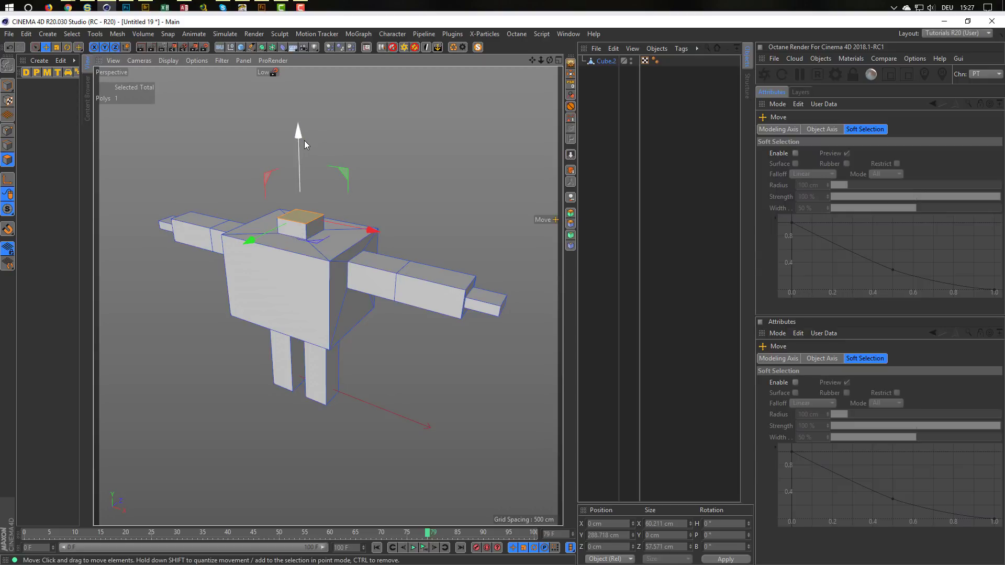
{"action": "key", "text": "t"}
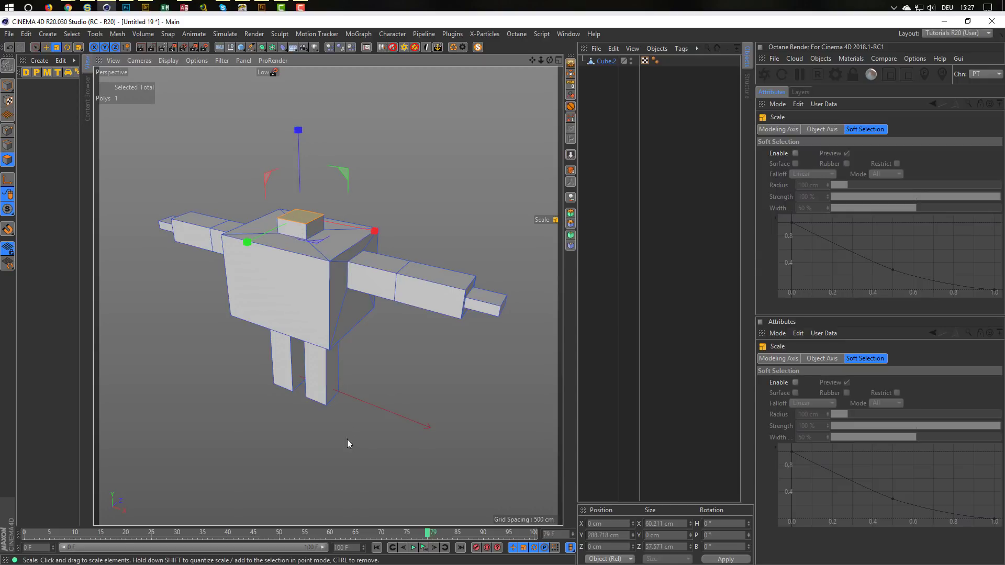
{"action": "mouse_move", "coordinate": [285, 431]}
{"action": "left_mouse_down"}
{"action": "mouse_move", "coordinate": [531, 395]}
{"action": "mouse_move", "coordinate": [299, 433]}
{"action": "left_mouse_up"}
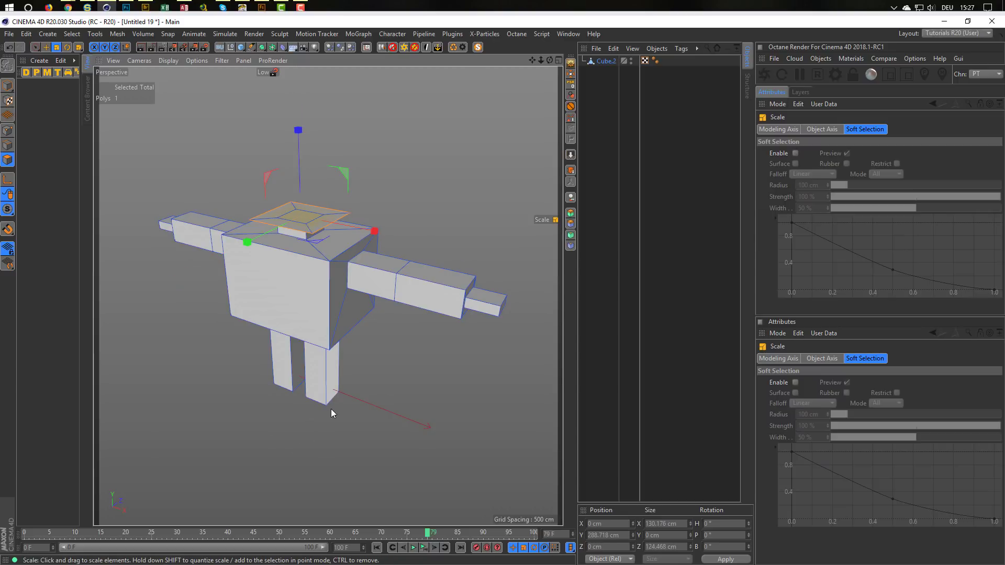
{"action": "key", "text": "e"}
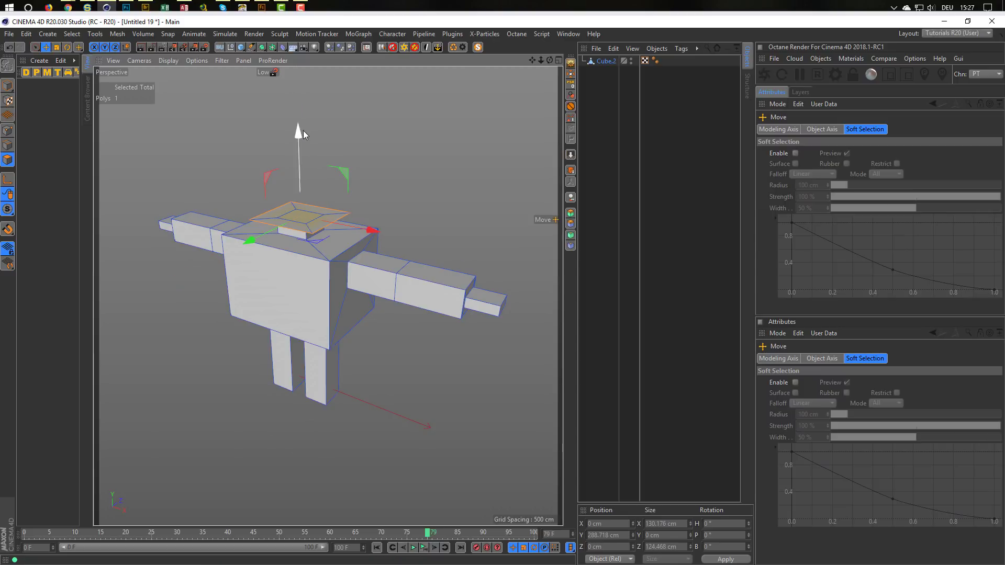
{"action": "left_click_drag", "start_coordinate": [300, 131], "coordinate": [309, 74], "text": "ctrl"}
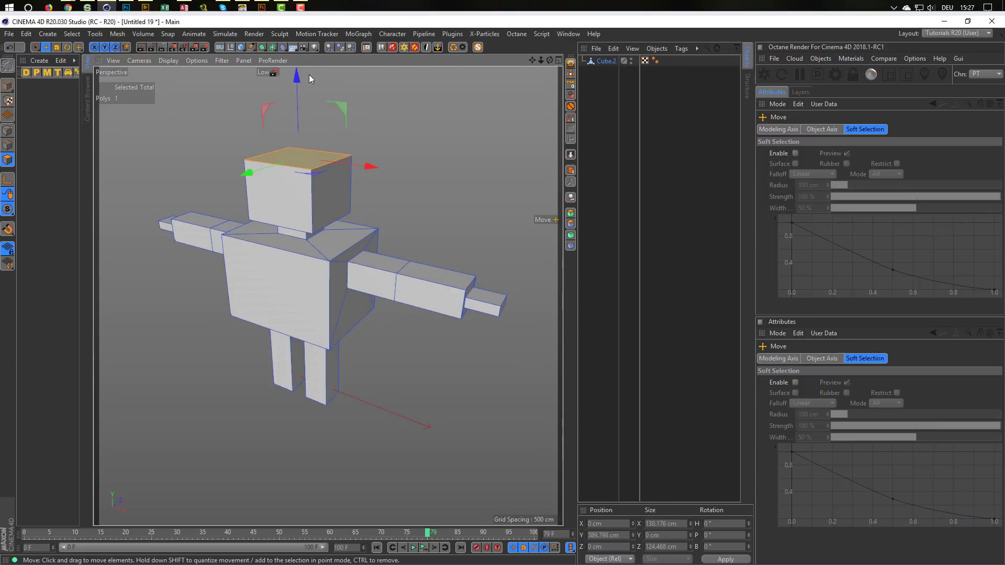
Step: Select the bottom faces of both legs and extrude them down to about Y -121 cm
{"action": "mouse_move", "coordinate": [329, 225]}
{"action": "left_mouse_down", "text": "alt"}
{"action": "mouse_move", "coordinate": [383, 207]}
{"action": "mouse_move", "coordinate": [324, 225]}
{"action": "left_mouse_up", "text": "alt"}
{"action": "right_click_drag", "start_coordinate": [325, 225], "coordinate": [293, 244], "text": "alt"}
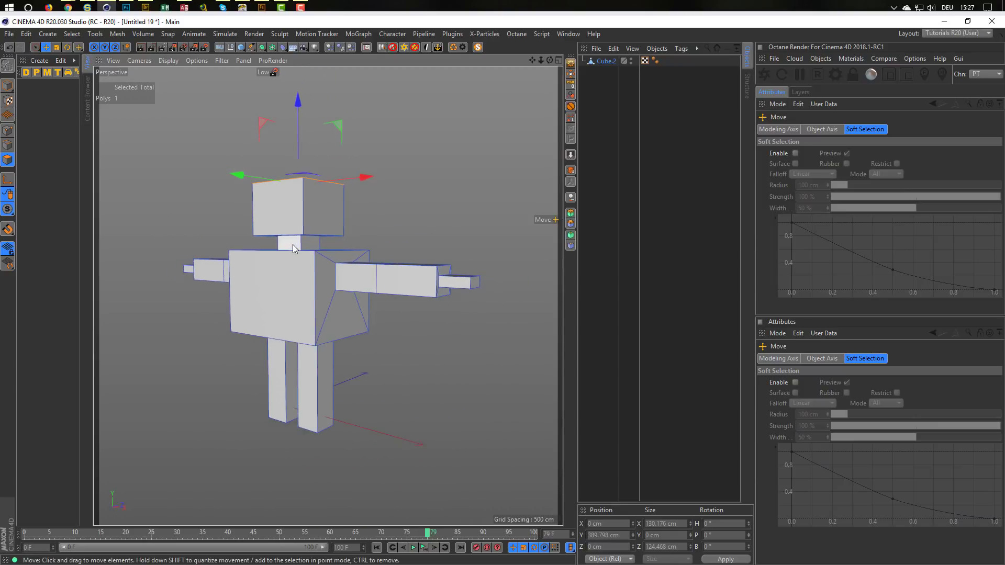
{"action": "mouse_move", "coordinate": [318, 425]}
{"action": "left_mouse_down", "text": "alt"}
{"action": "mouse_move", "coordinate": [341, 412]}
{"action": "mouse_move", "coordinate": [316, 413]}
{"action": "left_mouse_up", "text": "alt"}
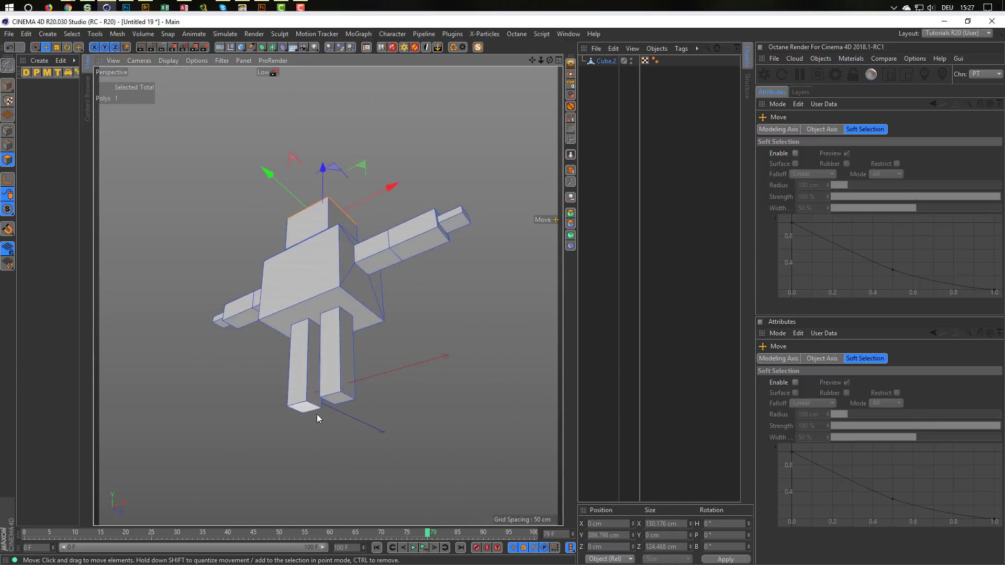
{"action": "right_click_drag", "start_coordinate": [316, 413], "coordinate": [350, 394], "text": "alt"}
{"action": "left_click", "coordinate": [350, 393]}
{"action": "left_click", "coordinate": [298, 402], "text": "shift"}
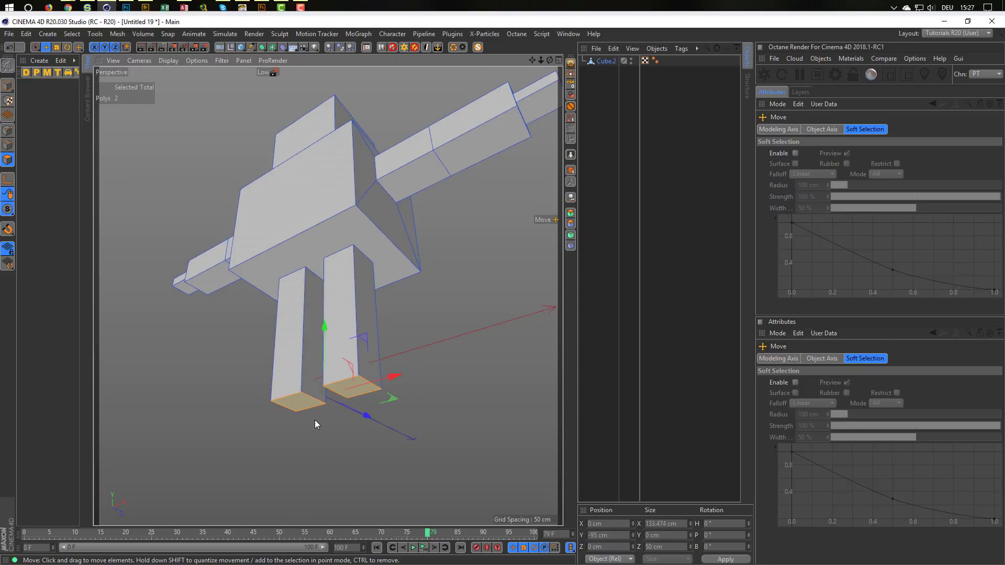
{"action": "left_click_drag", "start_coordinate": [326, 325], "coordinate": [319, 344]}
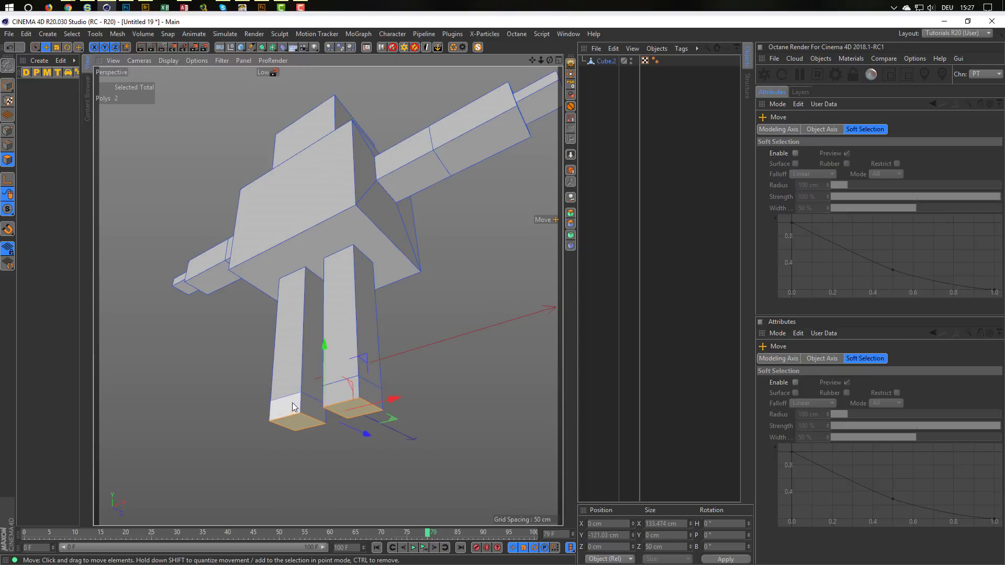
Step: Select the front faces of both lower leg segments and extrude them forward into feet reaching about Z -120 cm
{"action": "left_click", "coordinate": [292, 403]}
{"action": "left_click", "coordinate": [338, 400], "text": "shift"}
{"action": "left_click_drag", "start_coordinate": [321, 417], "coordinate": [362, 357], "text": "alt"}
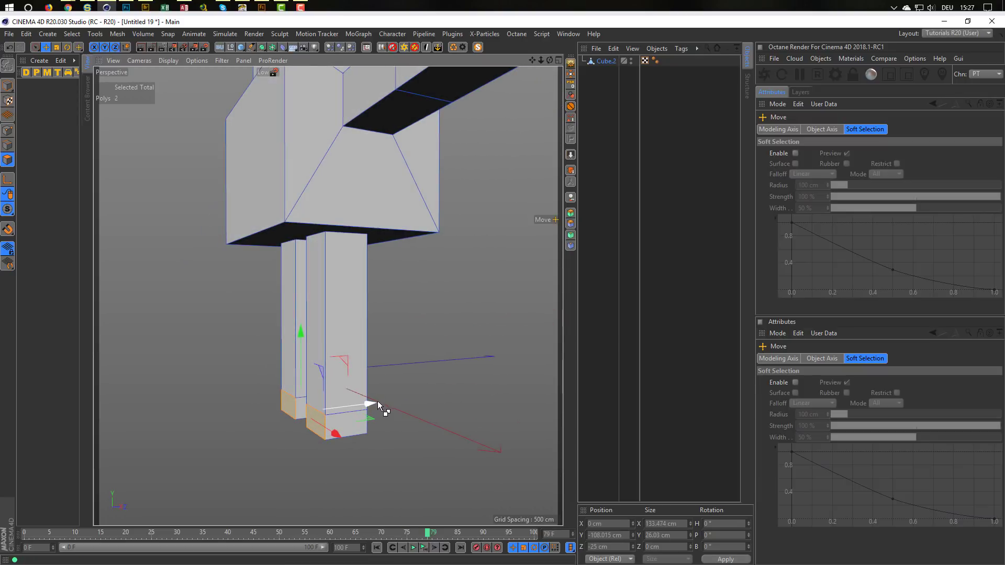
{"action": "left_click_drag", "start_coordinate": [370, 406], "coordinate": [310, 417], "text": "ctrl"}
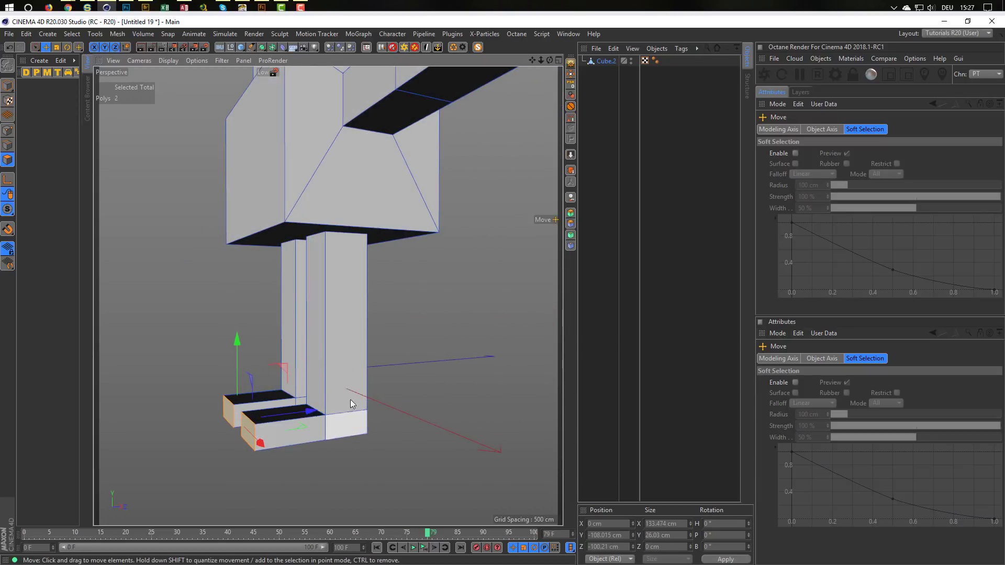
{"action": "right_click_drag", "start_coordinate": [343, 343], "coordinate": [293, 338], "text": "alt"}
{"action": "middle_click_drag", "start_coordinate": [294, 338], "coordinate": [295, 358], "text": "alt"}
{"action": "left_click_drag", "start_coordinate": [337, 327], "coordinate": [304, 307], "text": "alt"}
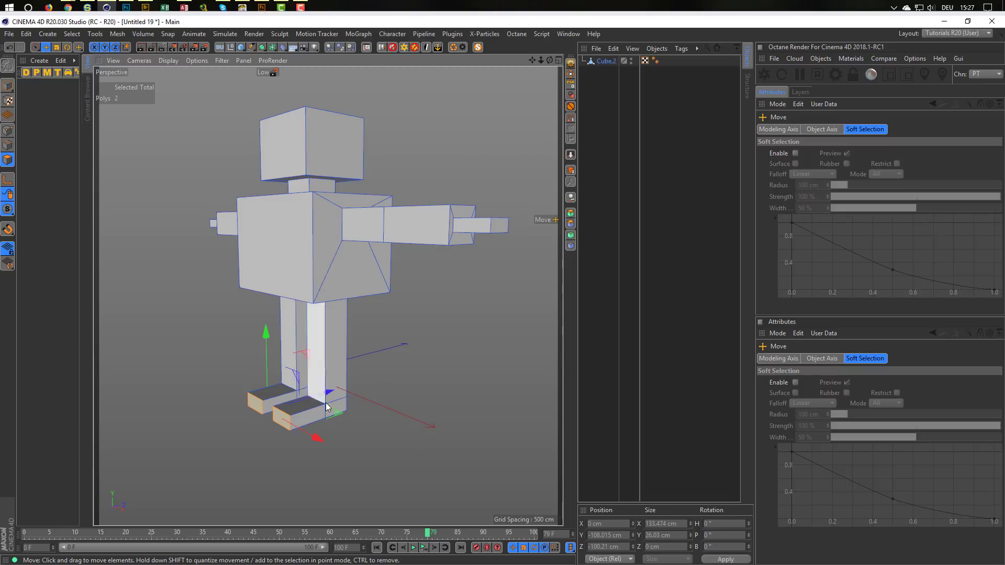
{"action": "left_click_drag", "start_coordinate": [328, 394], "coordinate": [318, 413]}
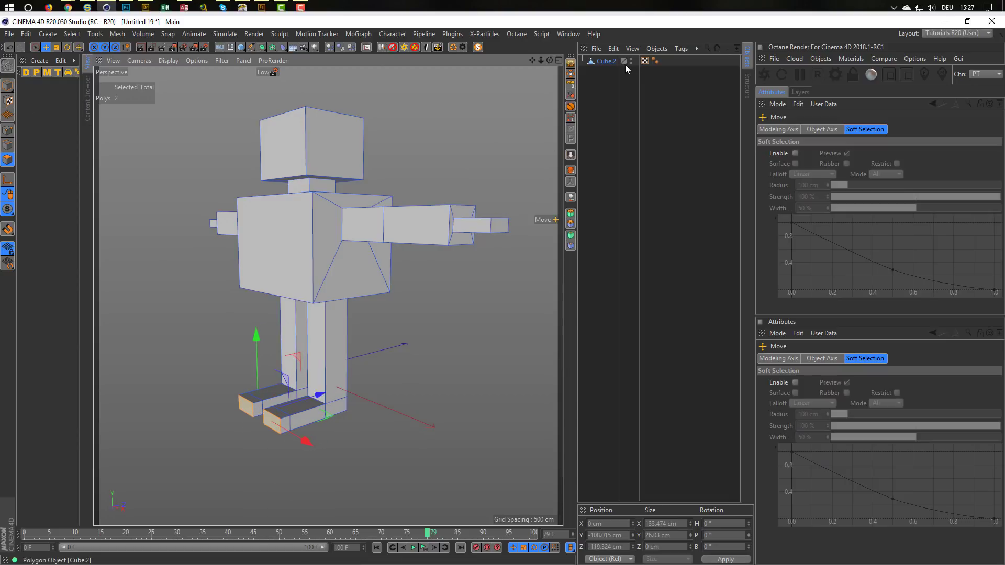
Step: Add a Subdivision Surface as the parent of the character mesh to smooth it
{"action": "left_click", "coordinate": [605, 61]}
{"action": "left_click", "coordinate": [262, 47], "text": "alt"}
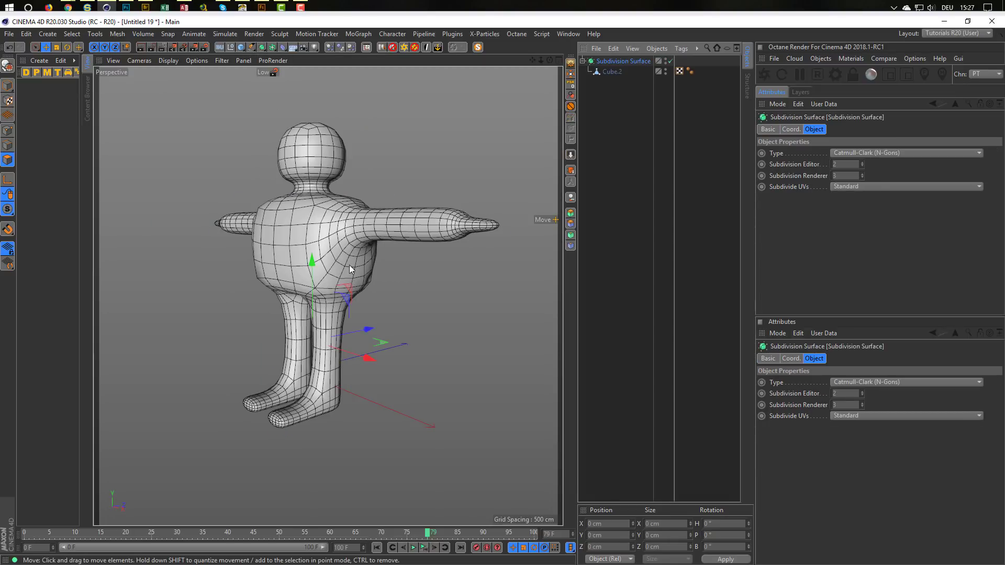
{"action": "left_click_drag", "start_coordinate": [350, 269], "coordinate": [313, 229], "text": "alt"}
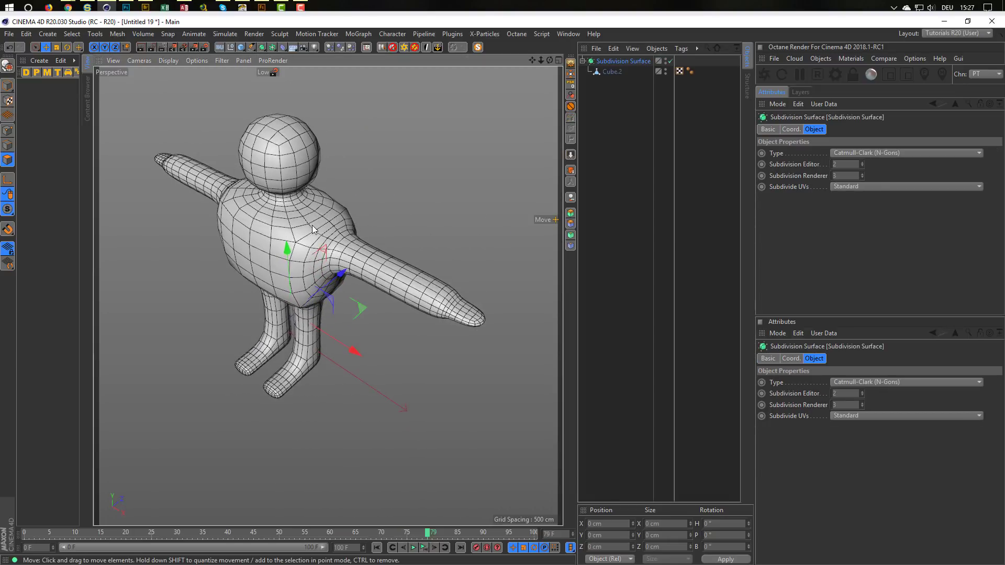
Step: Select the end faces of both hands on the base mesh and widen them to about 67.5 cm in Z
{"action": "left_click", "coordinate": [610, 71]}
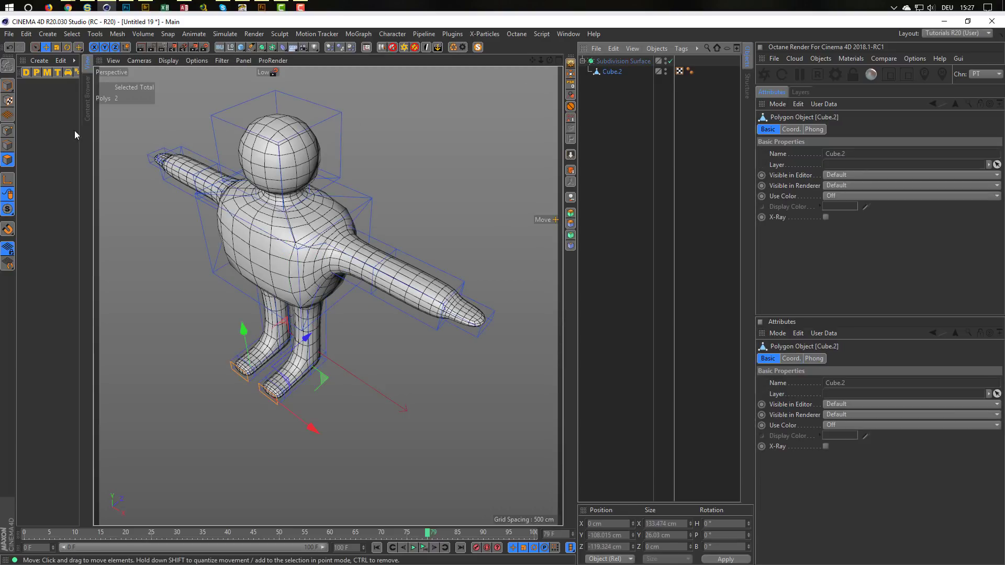
{"action": "left_click", "coordinate": [8, 145]}
{"action": "left_click_drag", "start_coordinate": [412, 257], "coordinate": [421, 343], "text": "alt"}
{"action": "key", "text": "space"}
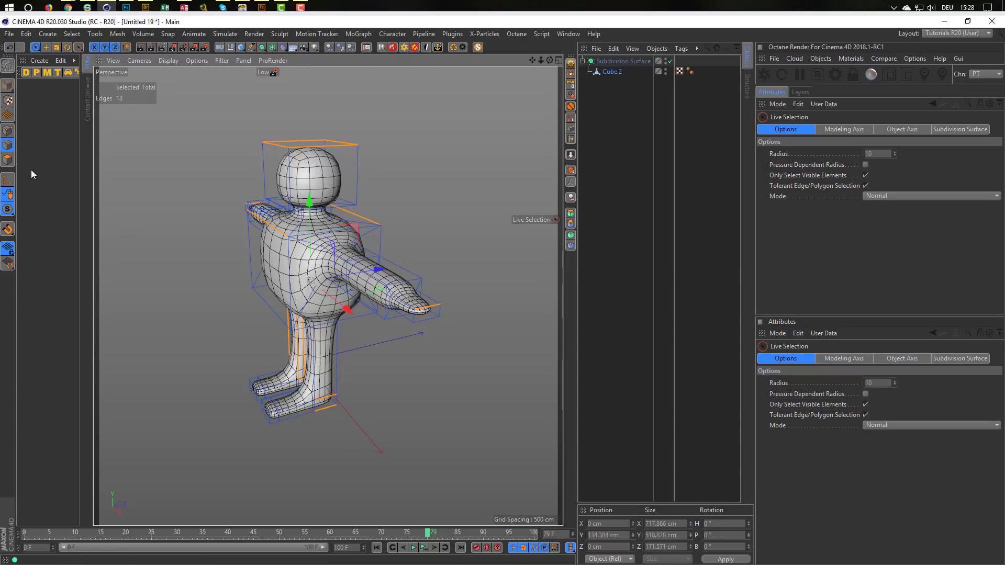
{"action": "left_click", "coordinate": [7, 159]}
{"action": "left_click_drag", "start_coordinate": [446, 314], "coordinate": [465, 303], "text": "alt"}
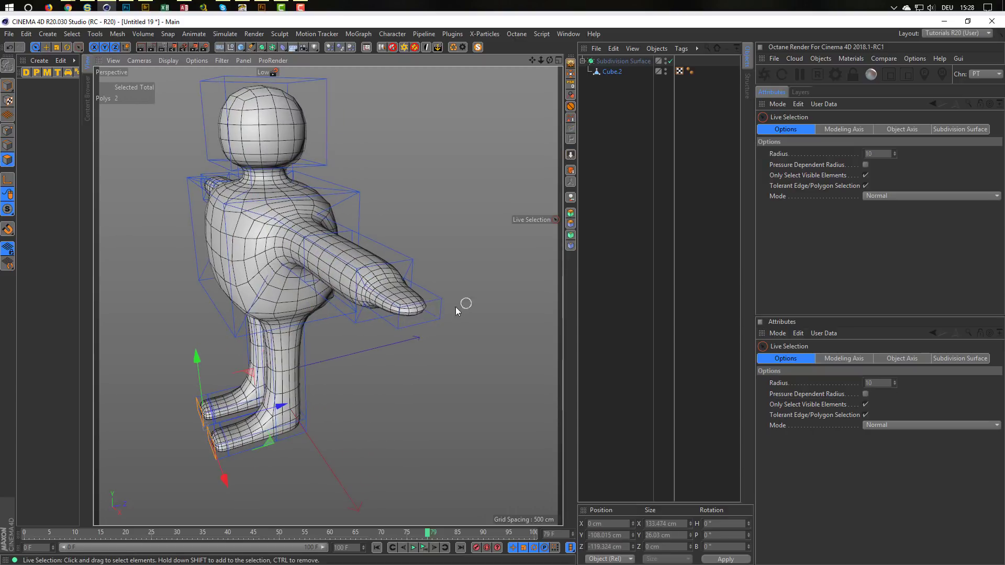
{"action": "left_click", "coordinate": [422, 312]}
{"action": "scroll", "coordinate": [310, 253], "scroll_direction": "down", "scroll_amount": 3}
{"action": "left_click_drag", "start_coordinate": [207, 210], "coordinate": [324, 221], "text": "alt"}
{"action": "right_click_drag", "start_coordinate": [324, 220], "coordinate": [422, 208], "text": "alt"}
{"action": "left_click", "coordinate": [286, 251], "text": "shift"}
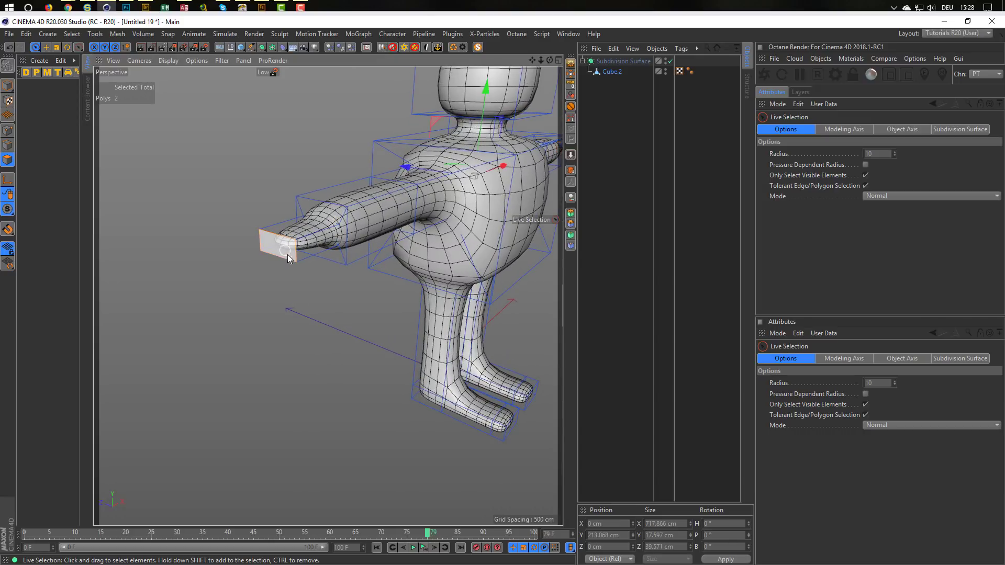
{"action": "key", "text": "t"}
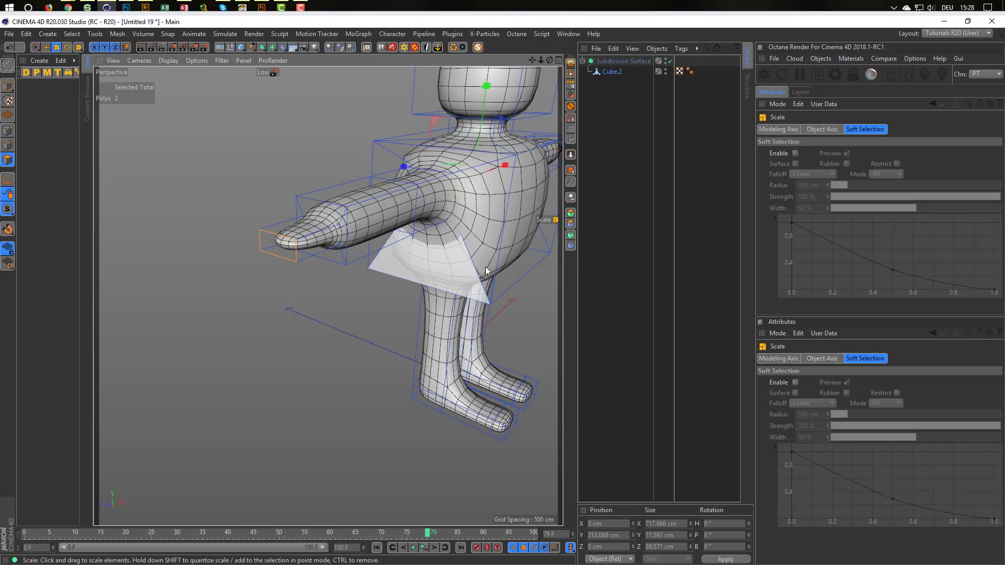
{"action": "left_click_drag", "start_coordinate": [402, 167], "coordinate": [361, 166]}
{"action": "scroll", "coordinate": [378, 243], "scroll_direction": "down", "scroll_amount": 3}
{"action": "left_click_drag", "start_coordinate": [381, 248], "coordinate": [151, 172], "text": "alt"}
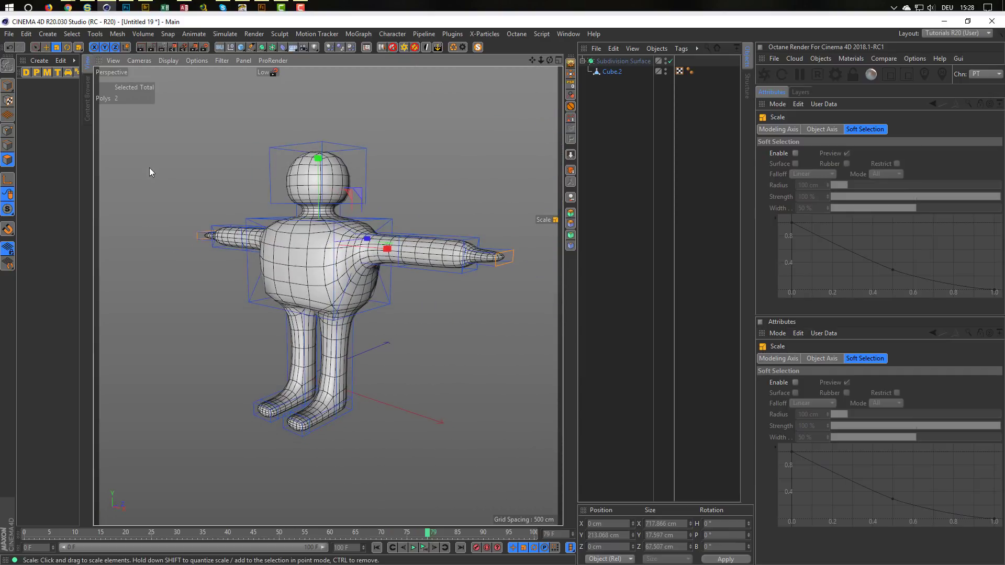
Step: Set the Subdivision Surface's editor and renderer subdivision levels to 2
{"action": "left_click", "coordinate": [7, 85]}
{"action": "left_click", "coordinate": [616, 61]}
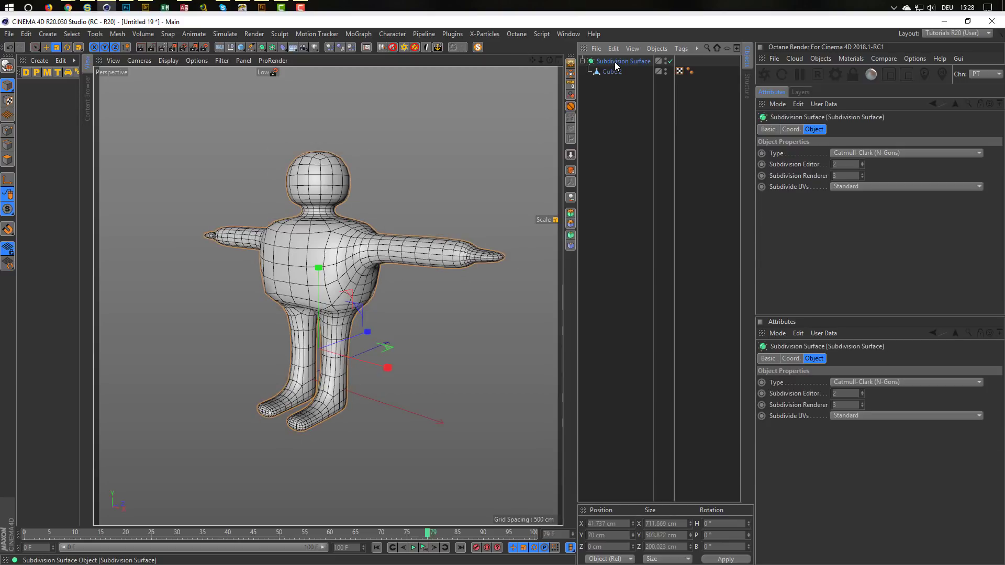
{"action": "left_click", "coordinate": [862, 162]}
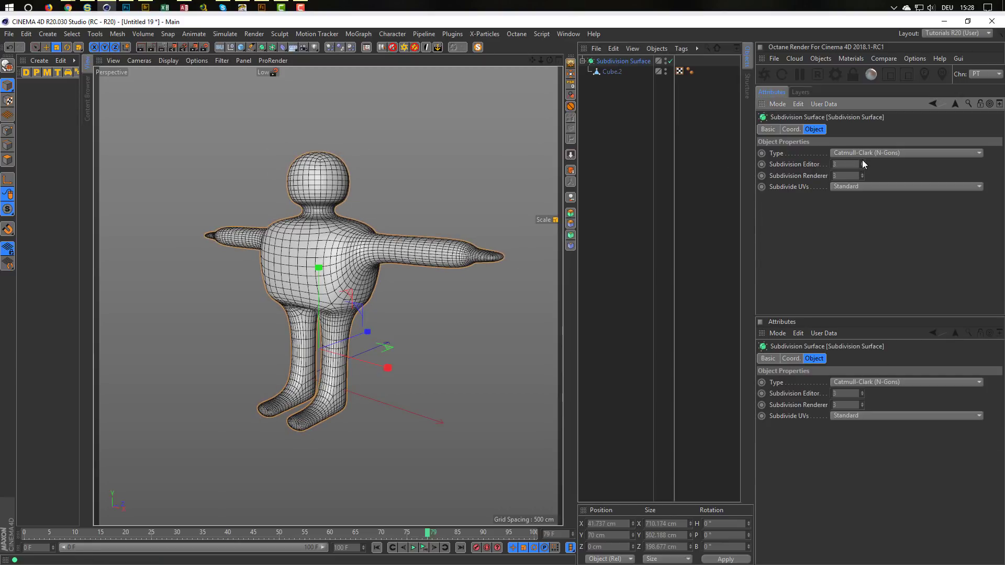
{"action": "left_click", "coordinate": [862, 166]}
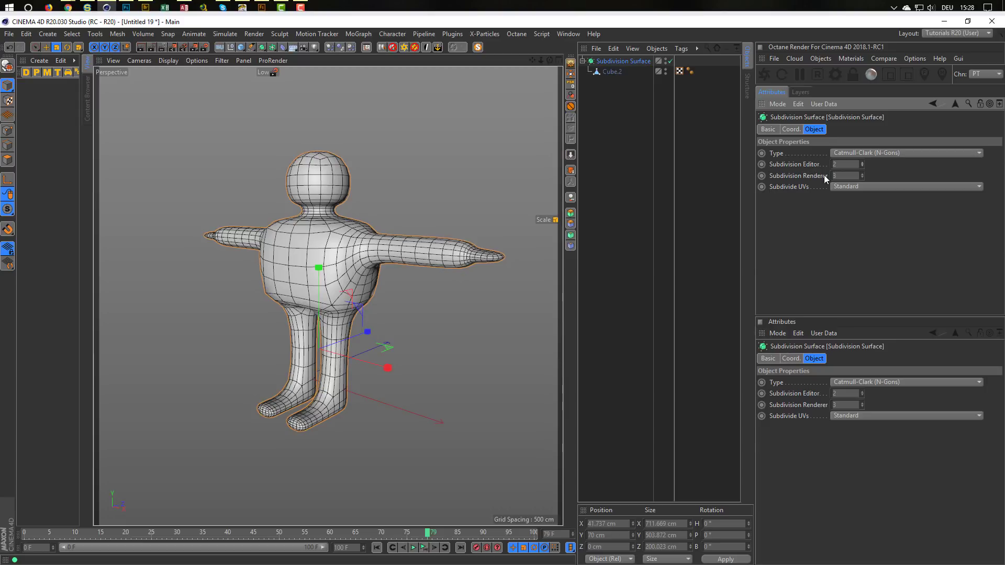
{"action": "left_click", "coordinate": [862, 173]}
Step: Convert the smoothed character's current state to a polygon object and delete the original Subdivision Surface setup
{"action": "left_click", "coordinate": [571, 172]}
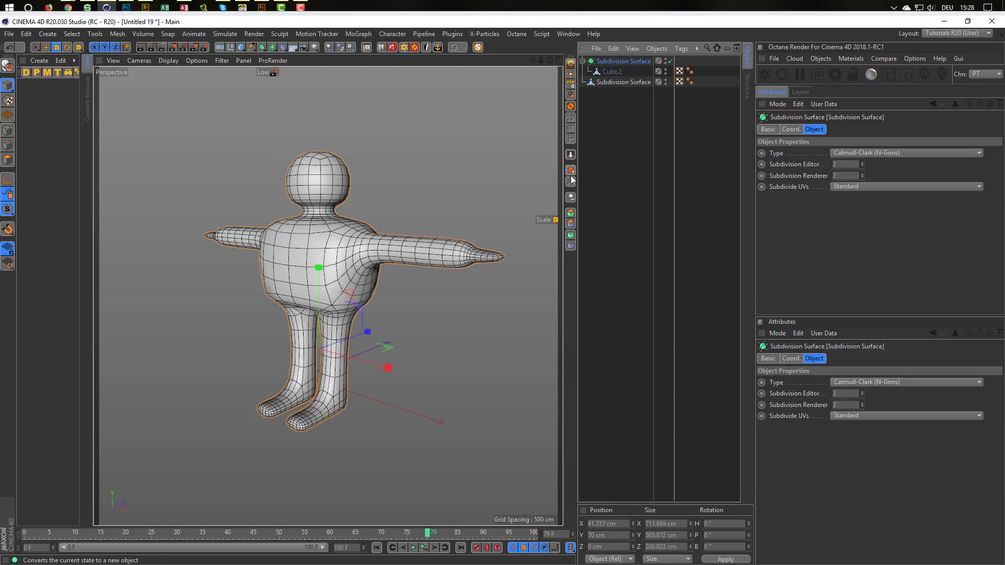
{"action": "key", "text": "Delete"}
{"action": "left_click", "coordinate": [617, 62]}
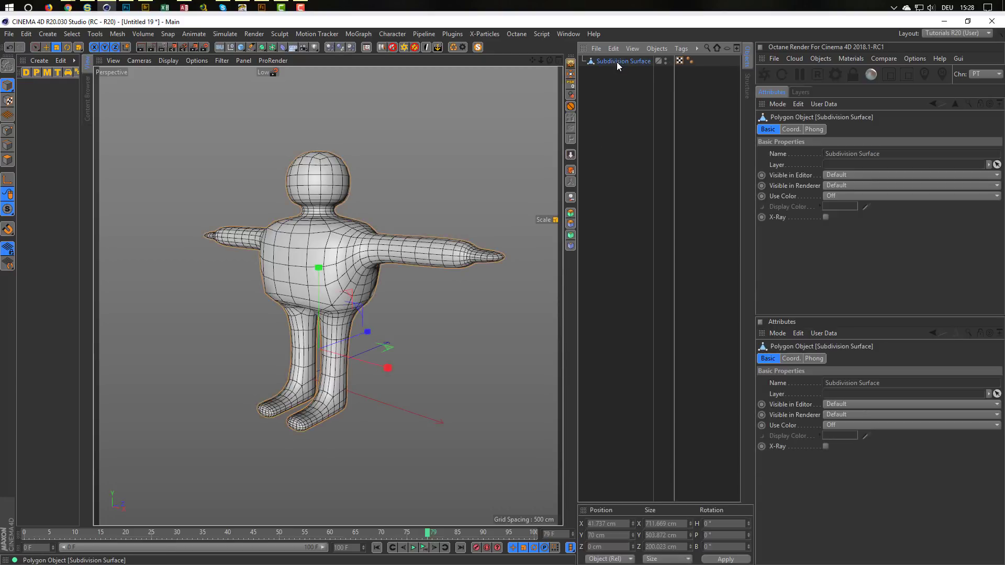
Step: Centre the character's axis, reset its position to the origin and drop it onto the floor
{"action": "left_click", "coordinate": [571, 77]}
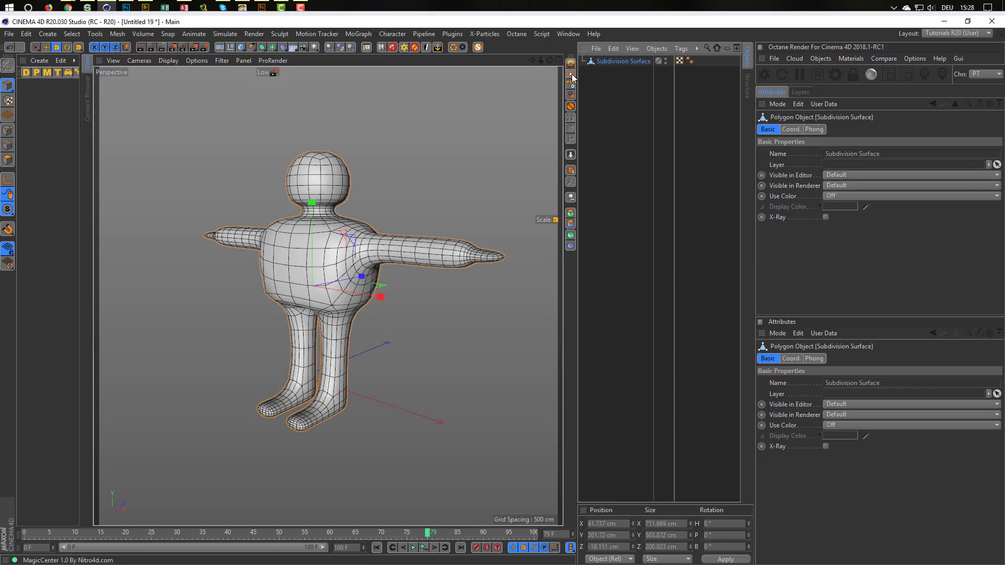
{"action": "left_click", "coordinate": [571, 156]}
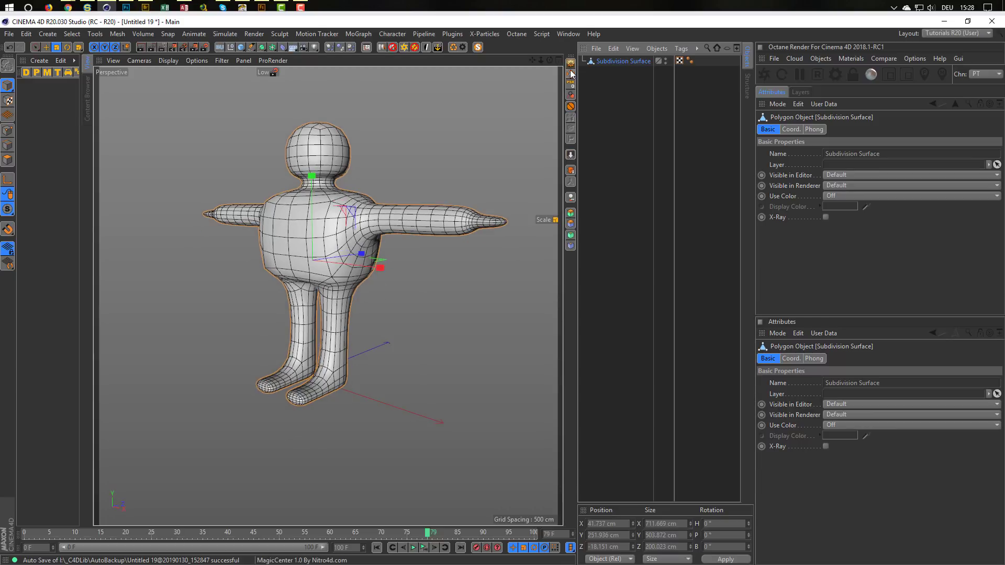
{"action": "left_click", "coordinate": [572, 86]}
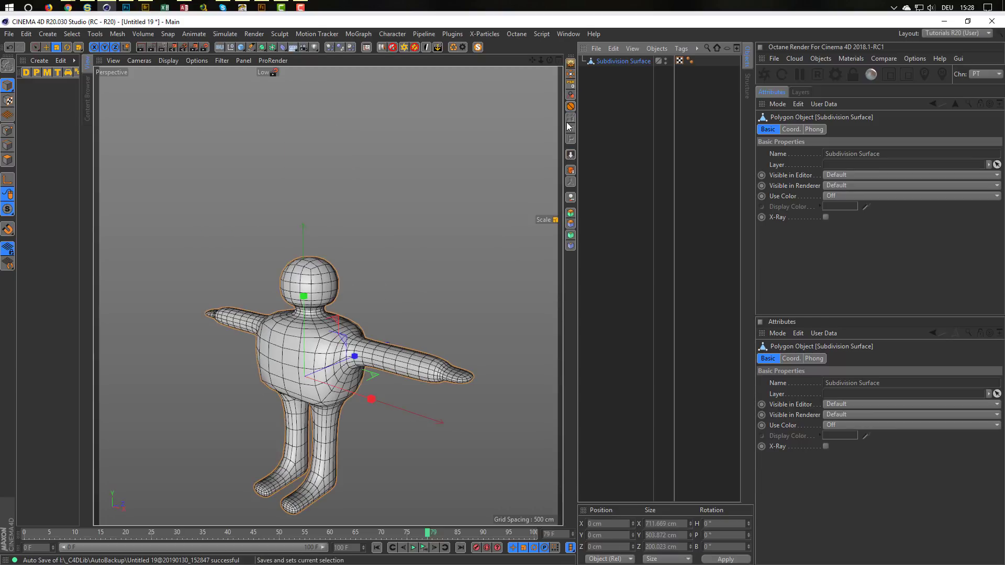
{"action": "left_click", "coordinate": [572, 155]}
{"action": "left_click_drag", "start_coordinate": [477, 283], "coordinate": [330, 295], "text": "alt"}
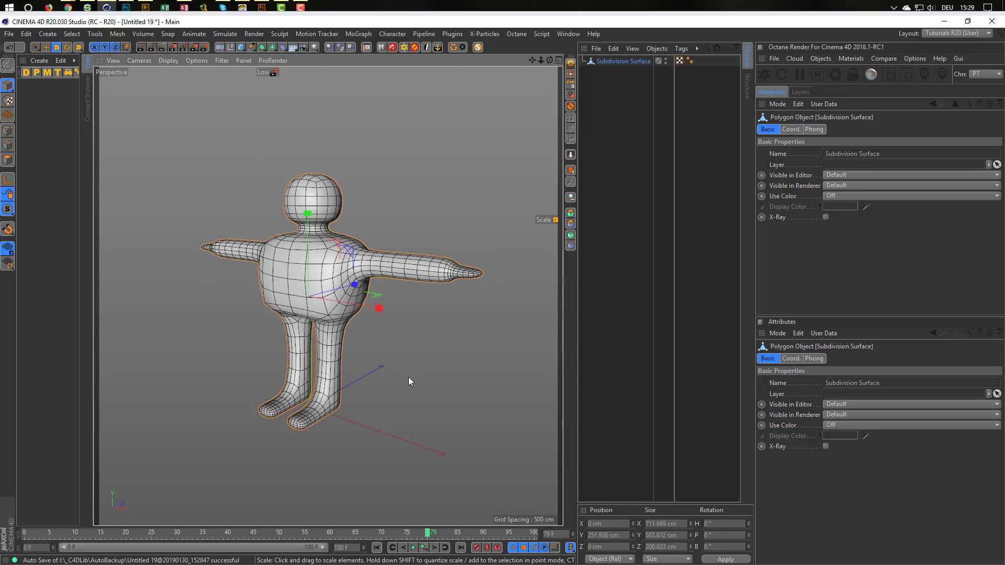
Step: Export the character to the Desktop as a Wavefront OBJ file with Material set to No Material
{"action": "left_click", "coordinate": [9, 33]}
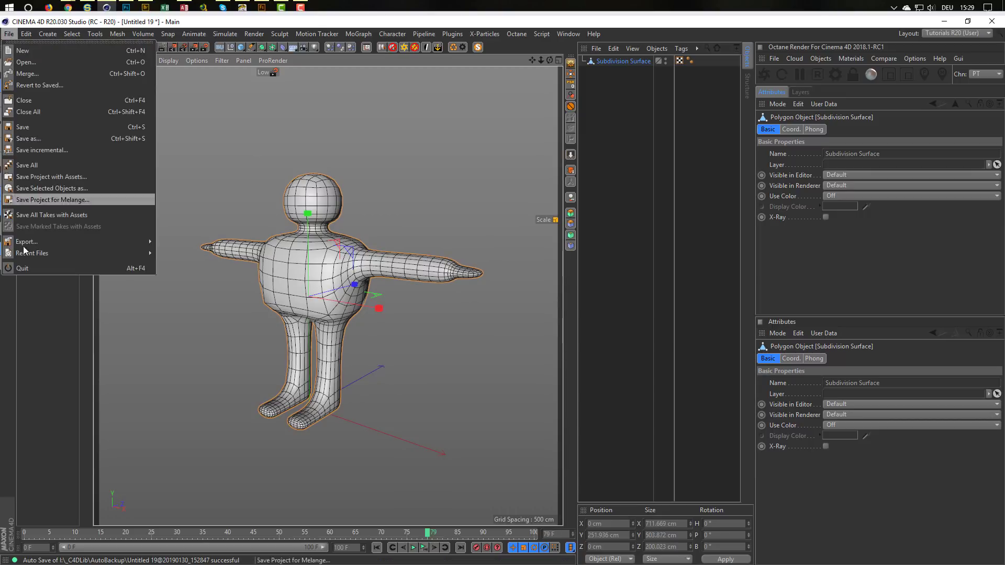
{"action": "mouse_move", "coordinate": [100, 241]}
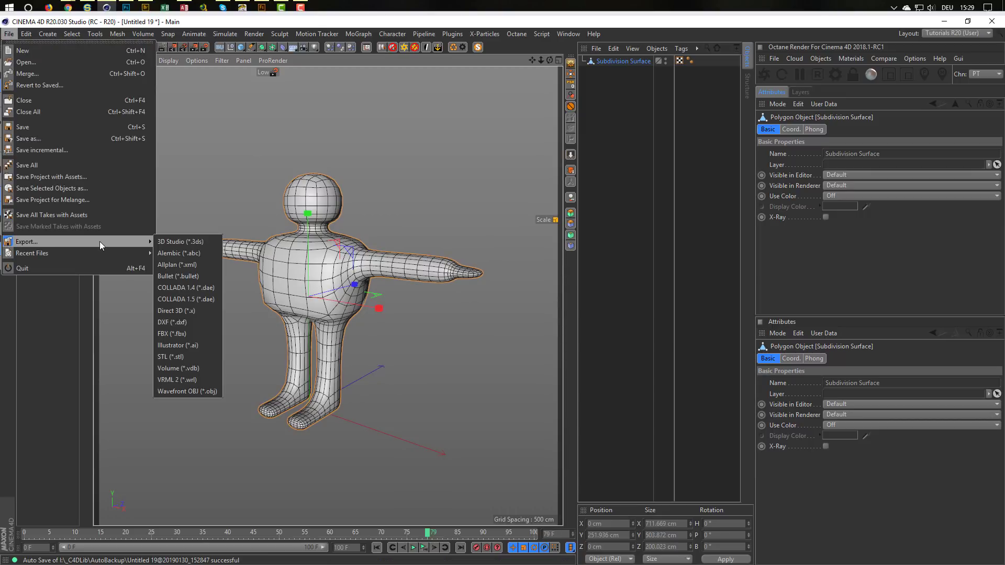
{"action": "left_click", "coordinate": [181, 390]}
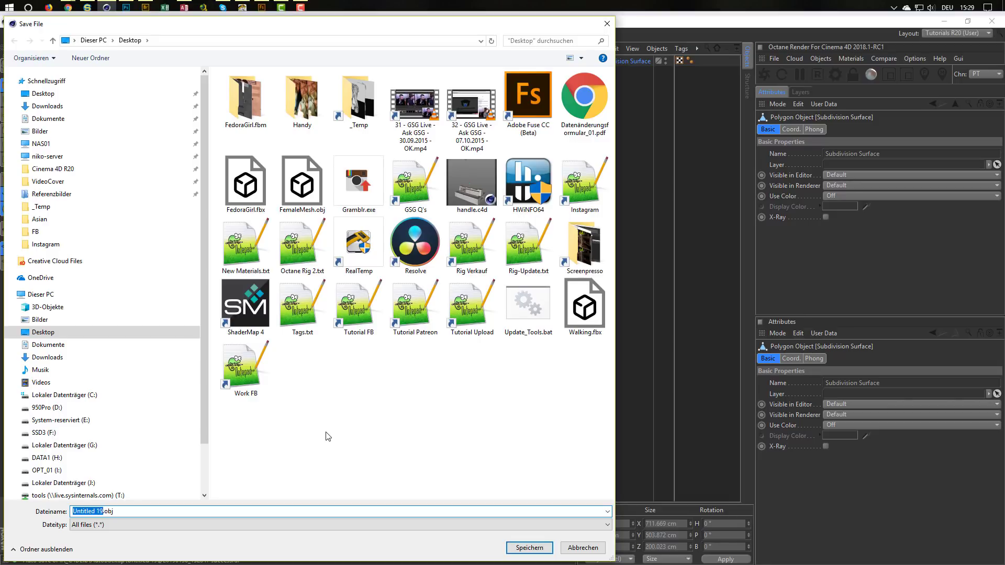
{"action": "key", "text": "Return"}
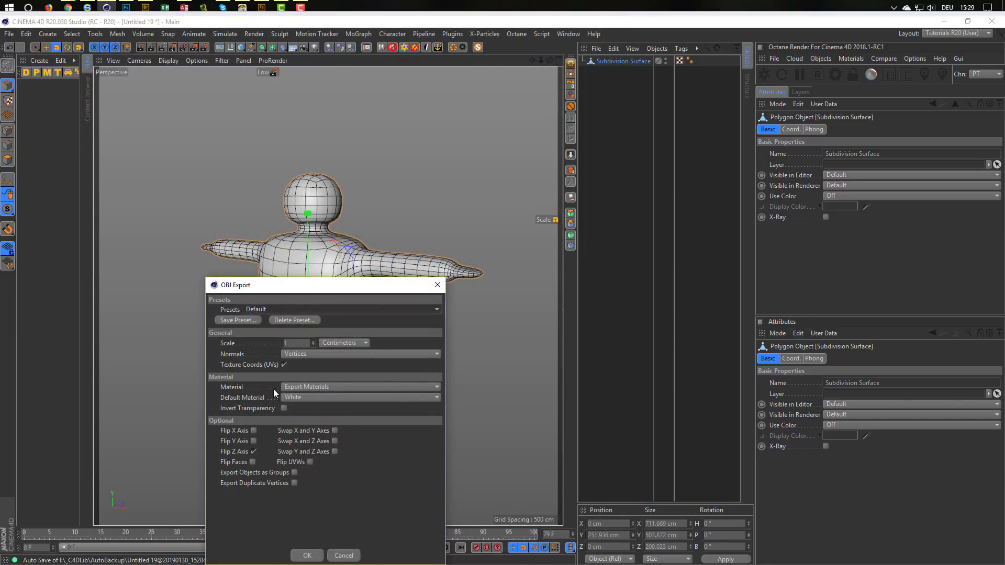
{"action": "left_click", "coordinate": [317, 387]}
{"action": "left_click", "coordinate": [319, 393]}
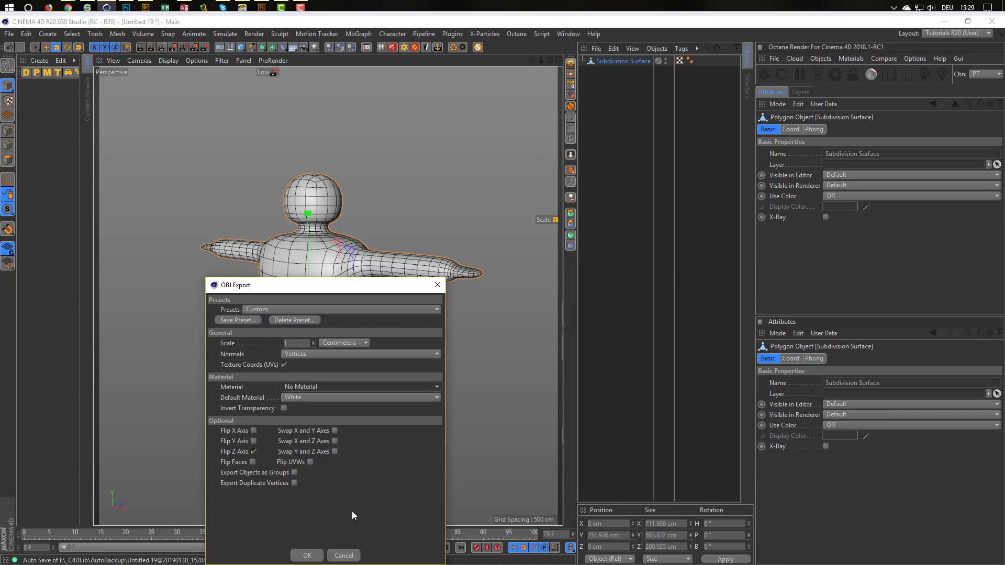
{"action": "left_click", "coordinate": [315, 557]}
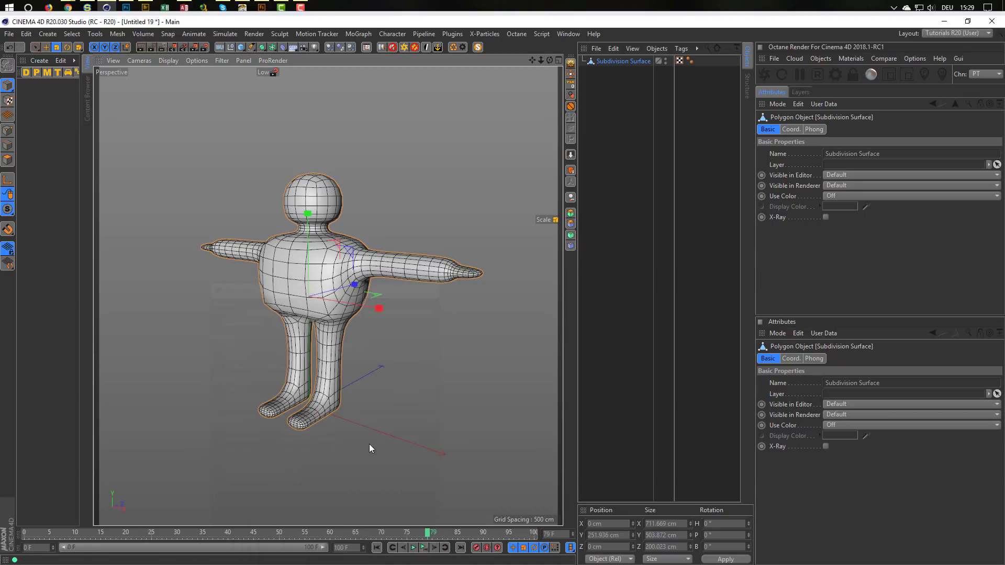
Step: Switch to Mixamo in Chrome, upload the exported OBJ character and accept its orientation in the Auto-Rigger
{"action": "mouse_move", "coordinate": [70, 14]}
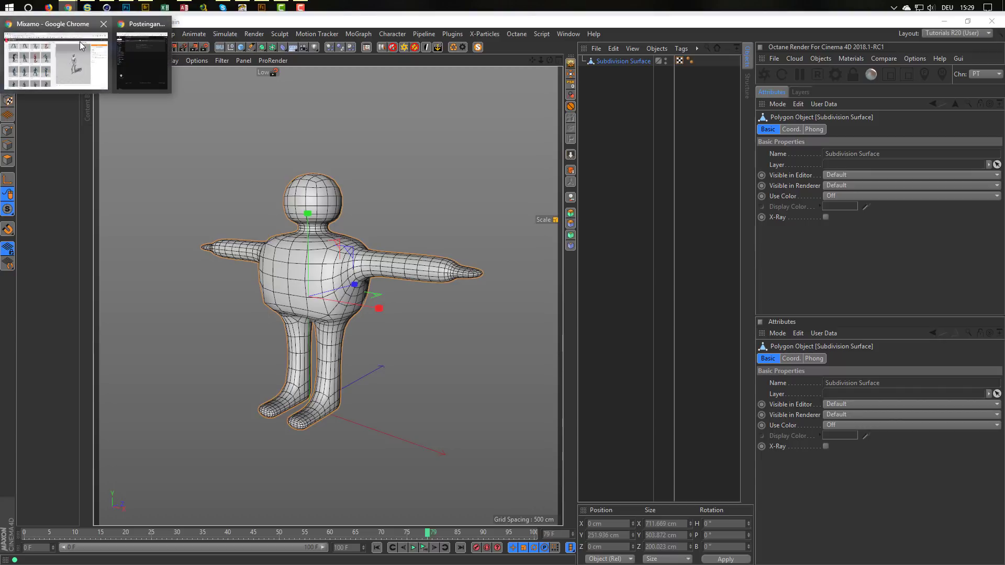
{"action": "left_click", "coordinate": [77, 55]}
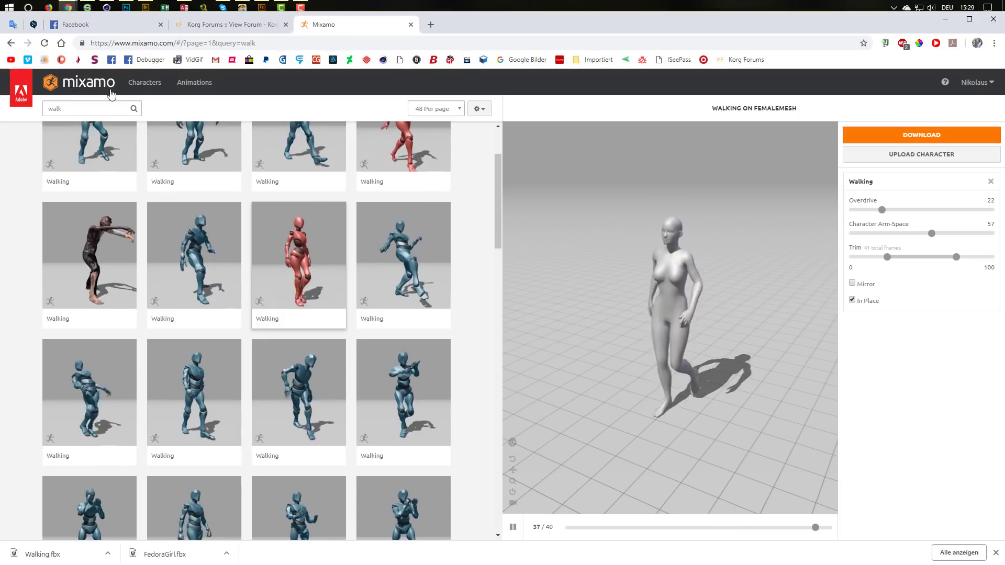
{"action": "left_click", "coordinate": [911, 156]}
{"action": "left_click", "coordinate": [460, 324]}
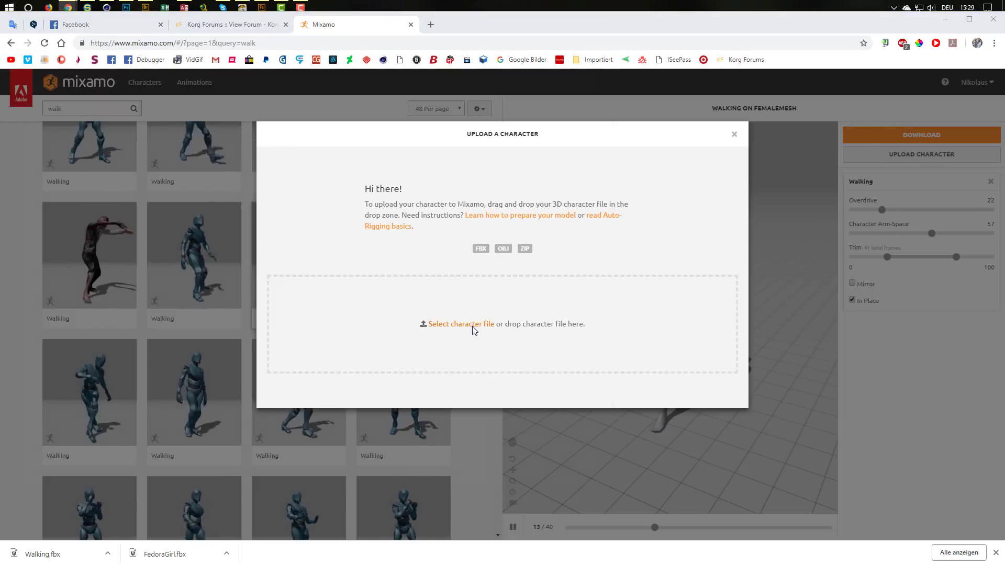
{"action": "left_click", "coordinate": [520, 109]}
{"action": "double_click", "coordinate": [520, 109]}
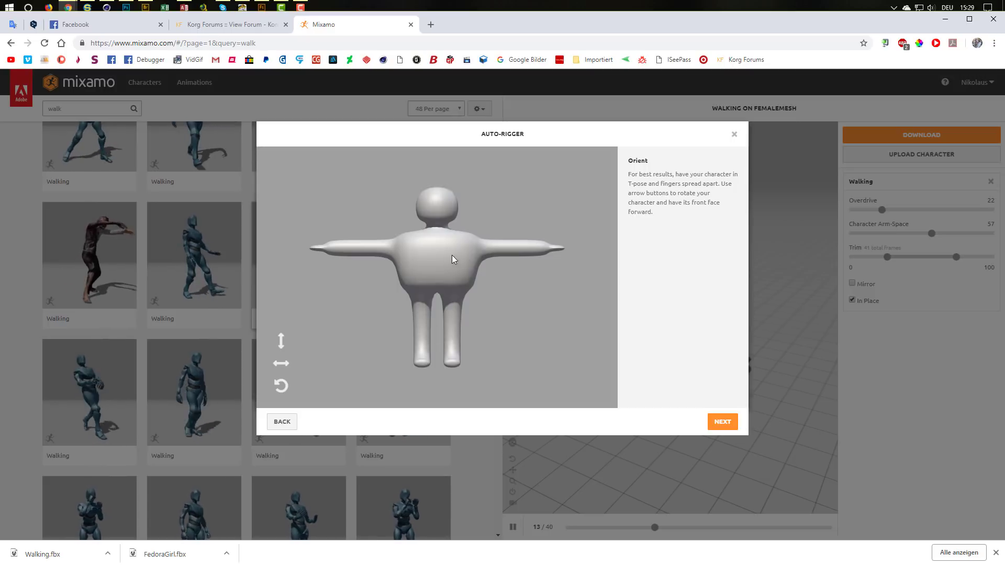
{"action": "left_click", "coordinate": [722, 422]}
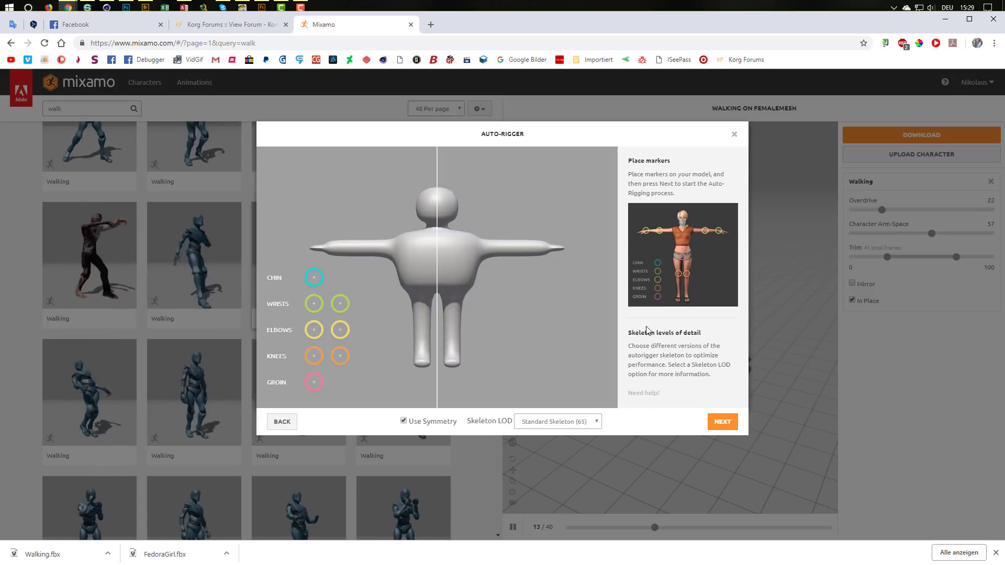
Step: Place the chin, wrist, elbow, knee and groin markers on the character with symmetry enabled
{"action": "mouse_move", "coordinate": [314, 281]}
{"action": "left_mouse_down"}
{"action": "mouse_move", "coordinate": [377, 260]}
{"action": "mouse_move", "coordinate": [437, 222]}
{"action": "left_mouse_up"}
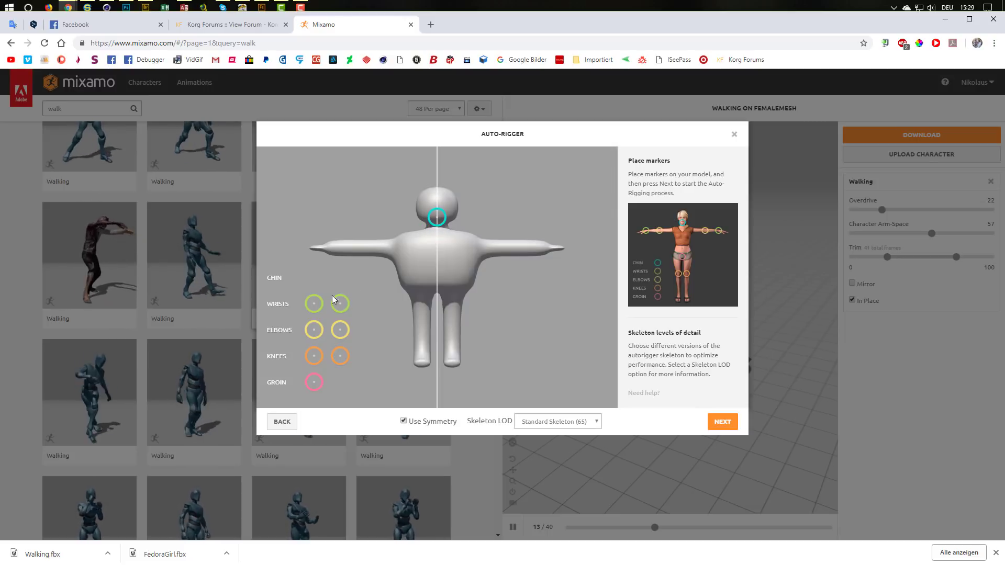
{"action": "mouse_move", "coordinate": [339, 303]}
{"action": "left_mouse_down"}
{"action": "mouse_move", "coordinate": [325, 242]}
{"action": "mouse_move", "coordinate": [327, 252]}
{"action": "left_mouse_up"}
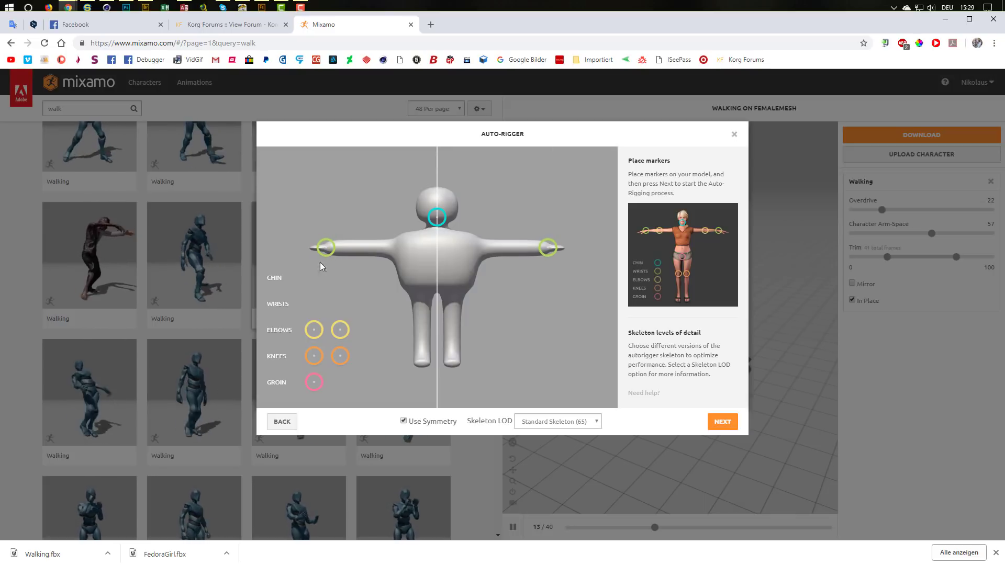
{"action": "left_click_drag", "start_coordinate": [310, 330], "coordinate": [361, 252]}
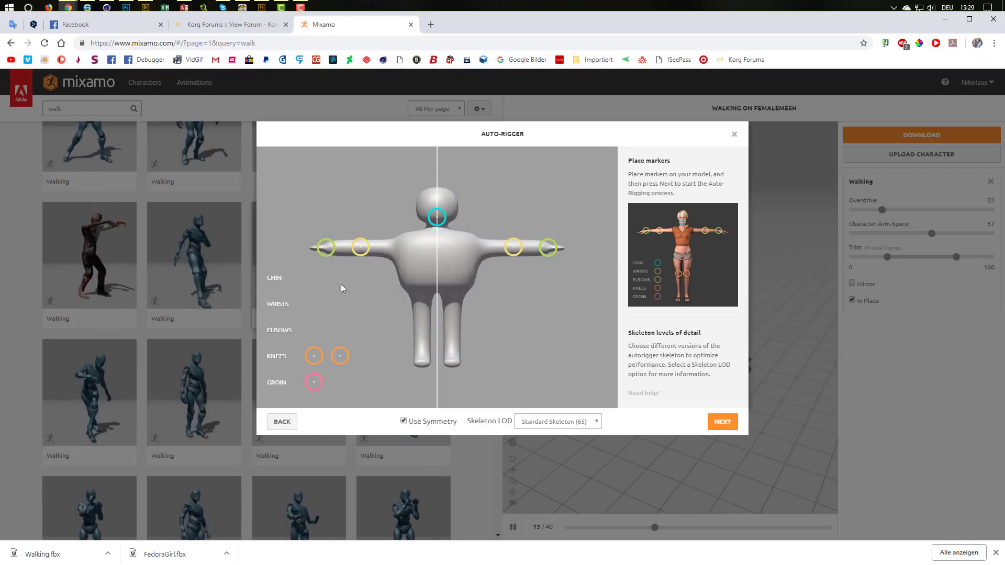
{"action": "left_click_drag", "start_coordinate": [314, 358], "coordinate": [422, 329]}
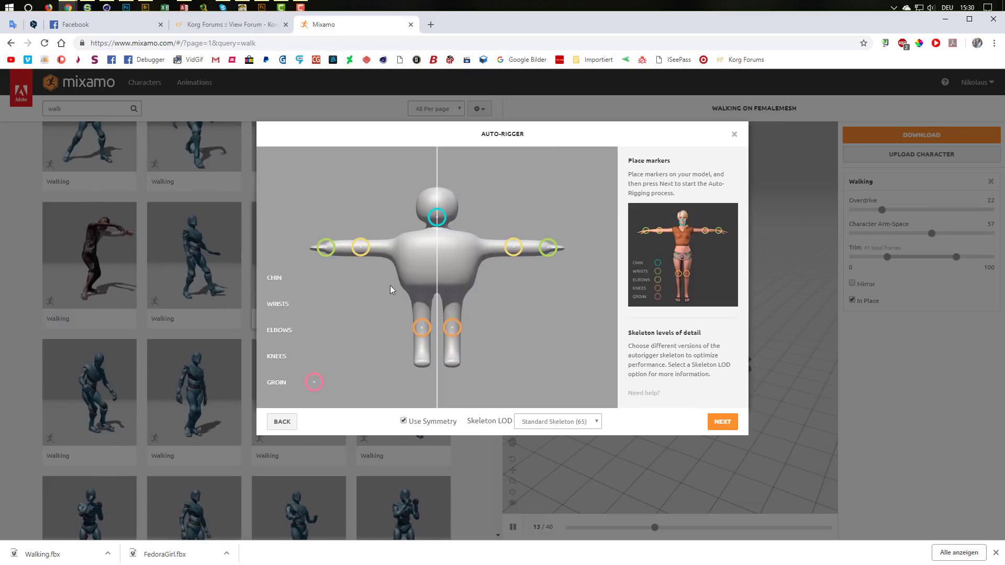
{"action": "left_click", "coordinate": [108, 8]}
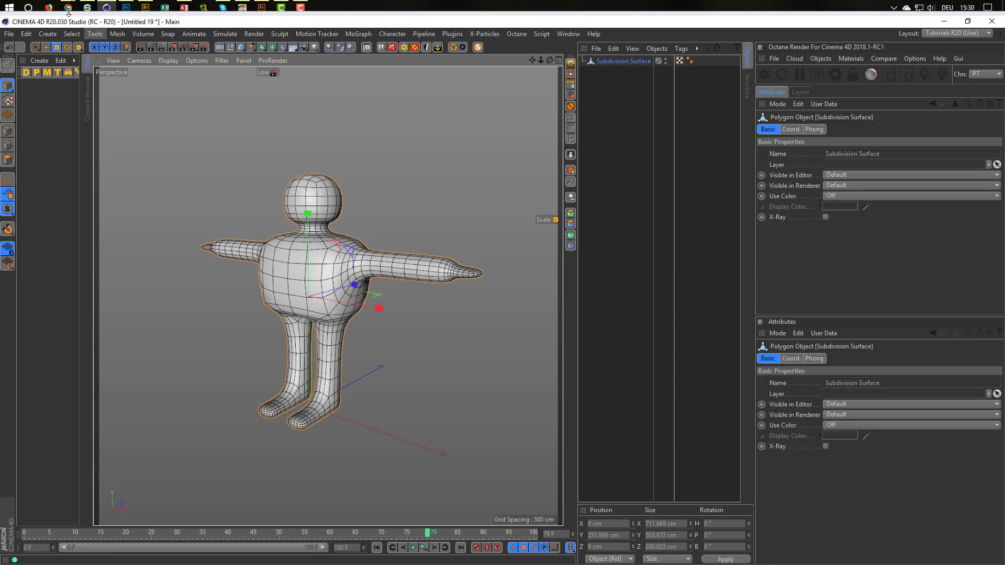
{"action": "mouse_move", "coordinate": [68, 12]}
{"action": "left_click", "coordinate": [48, 58]}
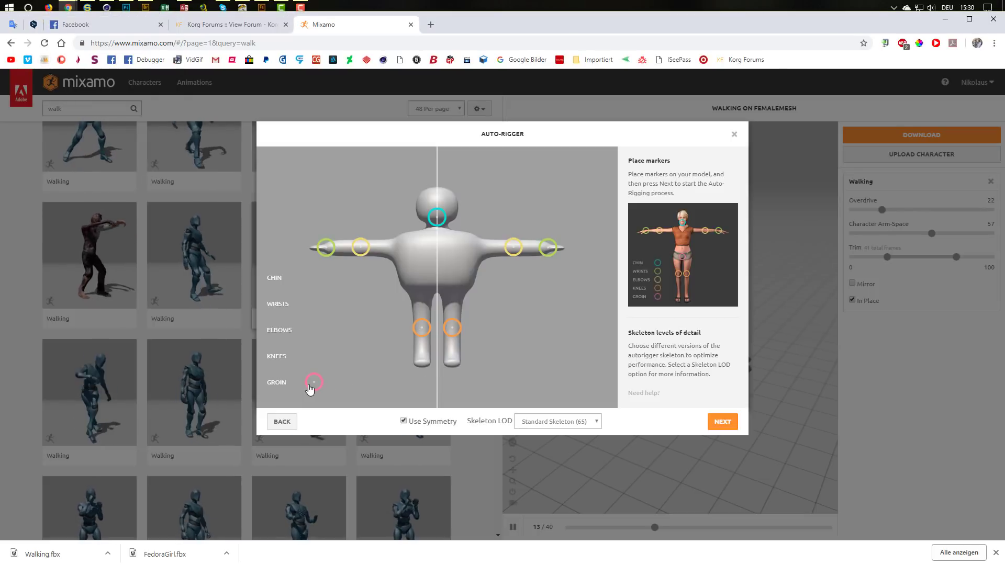
{"action": "mouse_move", "coordinate": [313, 382]}
{"action": "left_mouse_down"}
{"action": "mouse_move", "coordinate": [403, 341]}
{"action": "mouse_move", "coordinate": [439, 286]}
{"action": "left_mouse_up"}
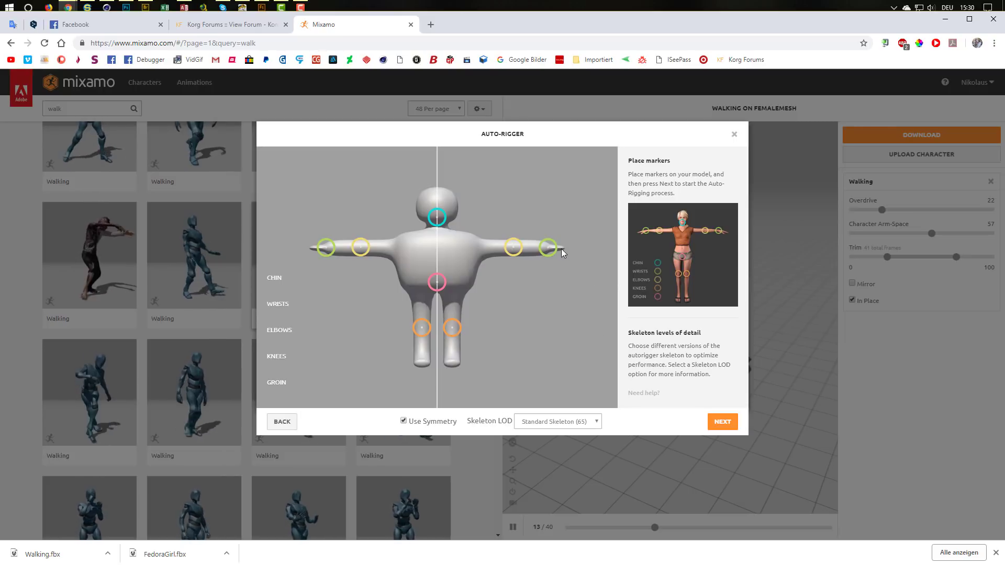
Step: Set the Skeleton LOD to No Fingers (25), run the auto-rigging and accept the rigged character
{"action": "left_click", "coordinate": [594, 422]}
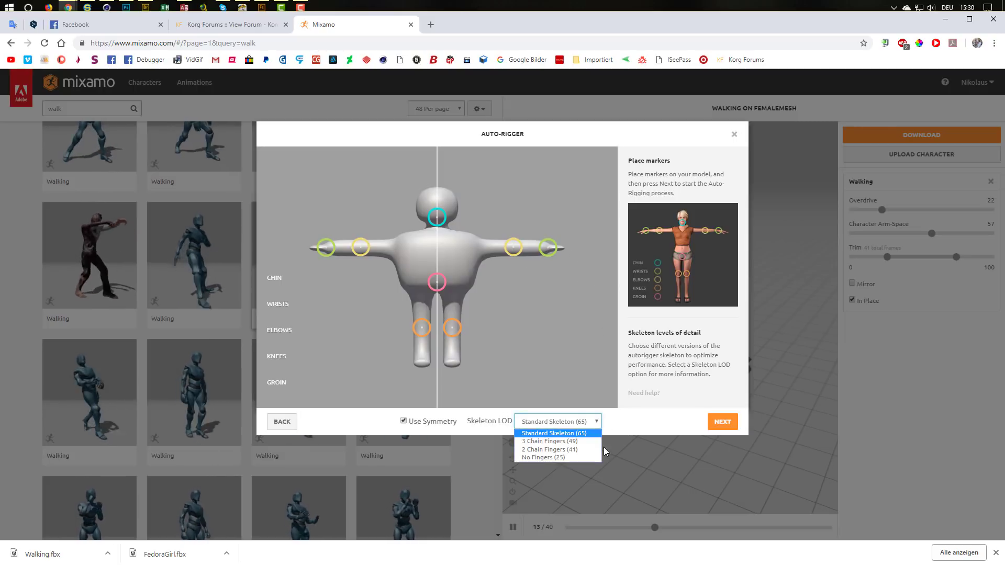
{"action": "left_click", "coordinate": [526, 458]}
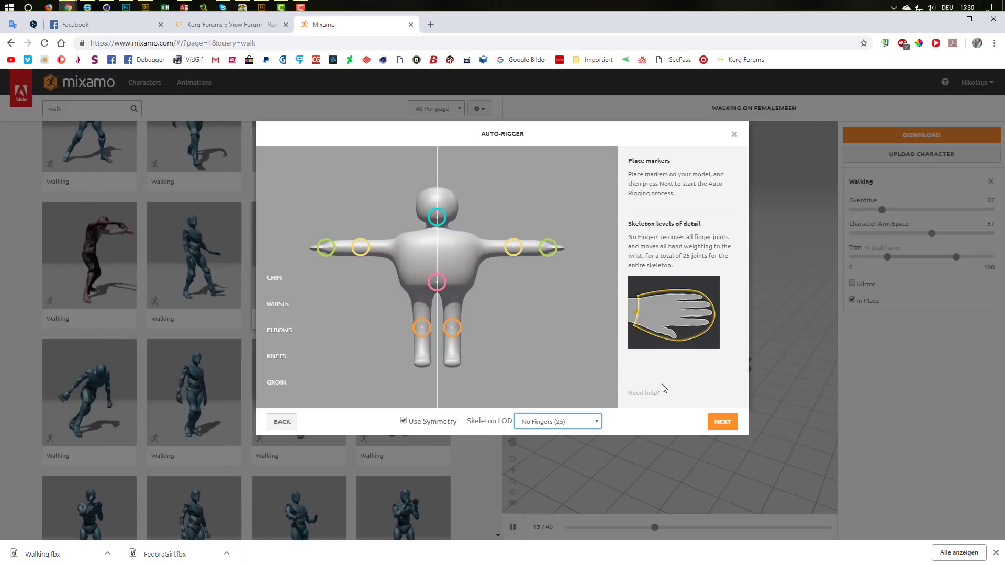
{"action": "left_click", "coordinate": [709, 422]}
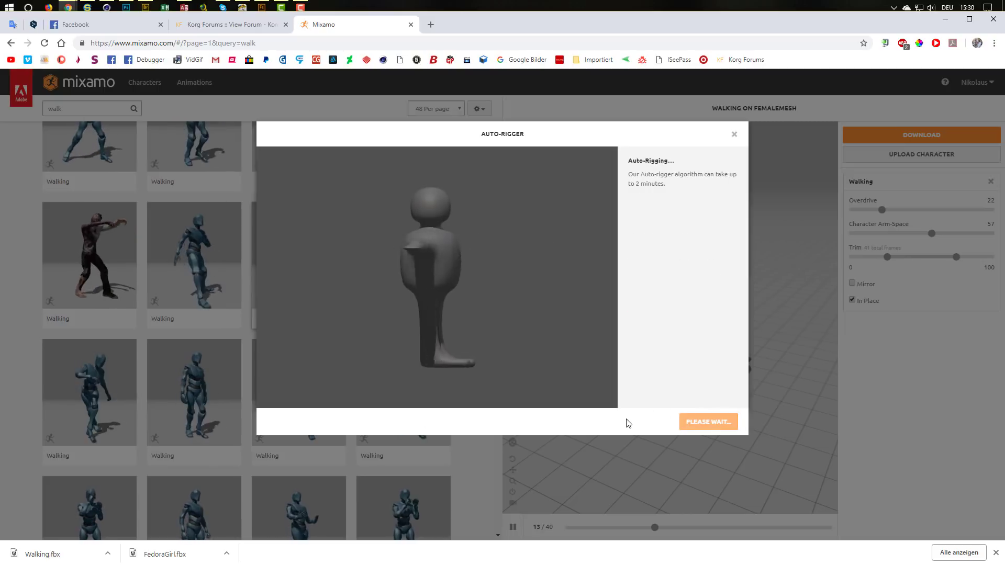
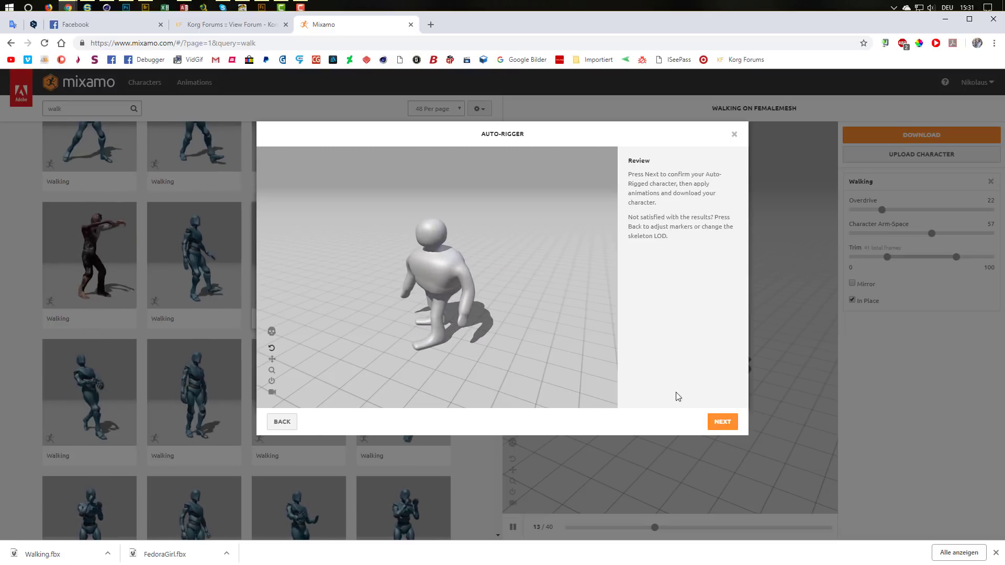
{"action": "left_click", "coordinate": [721, 422]}
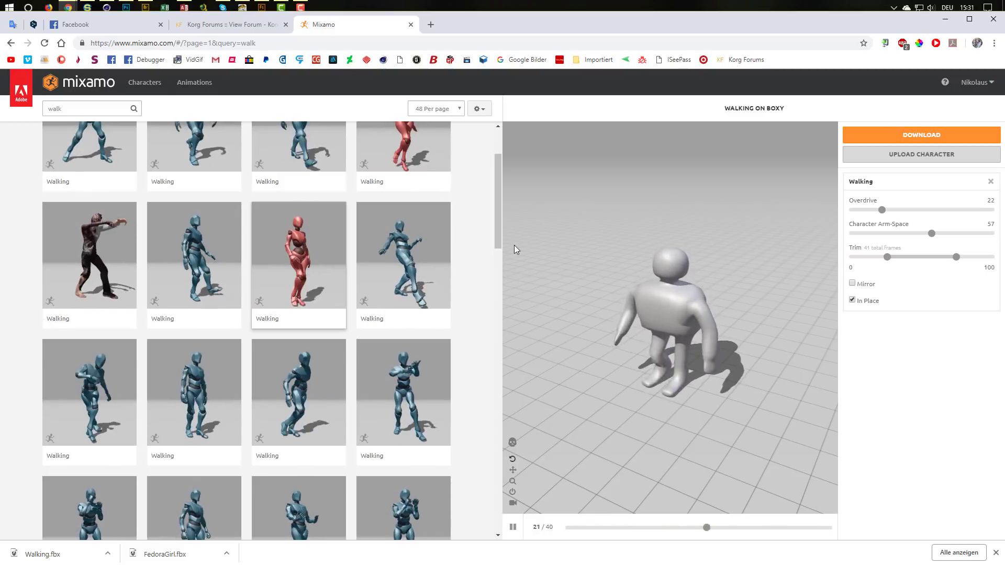
Step: Search the animations for "dance" and apply Twist Dance to the rigged character
{"action": "left_click", "coordinate": [105, 109]}
{"action": "type", "text": "dance"}
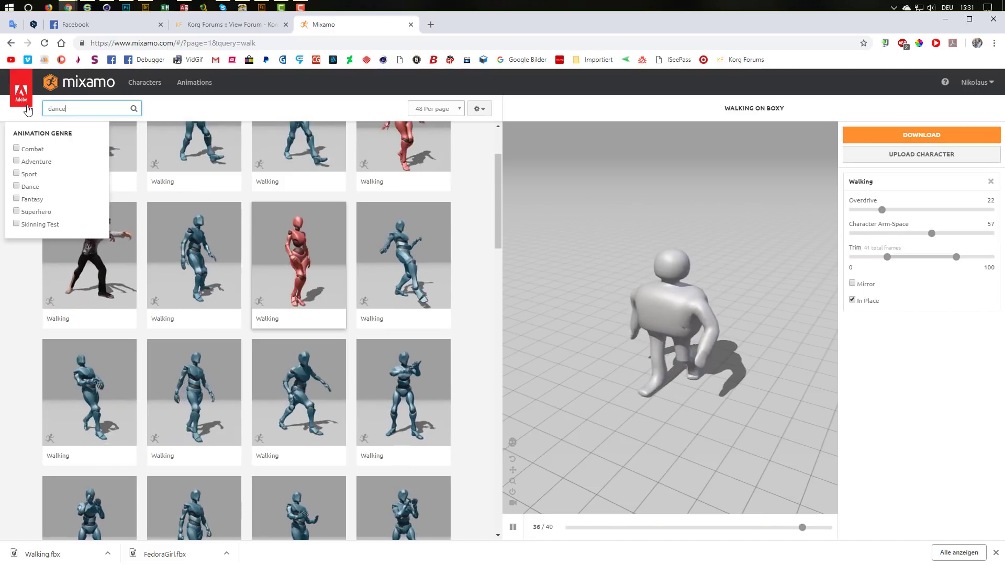
{"action": "key", "text": "Return"}
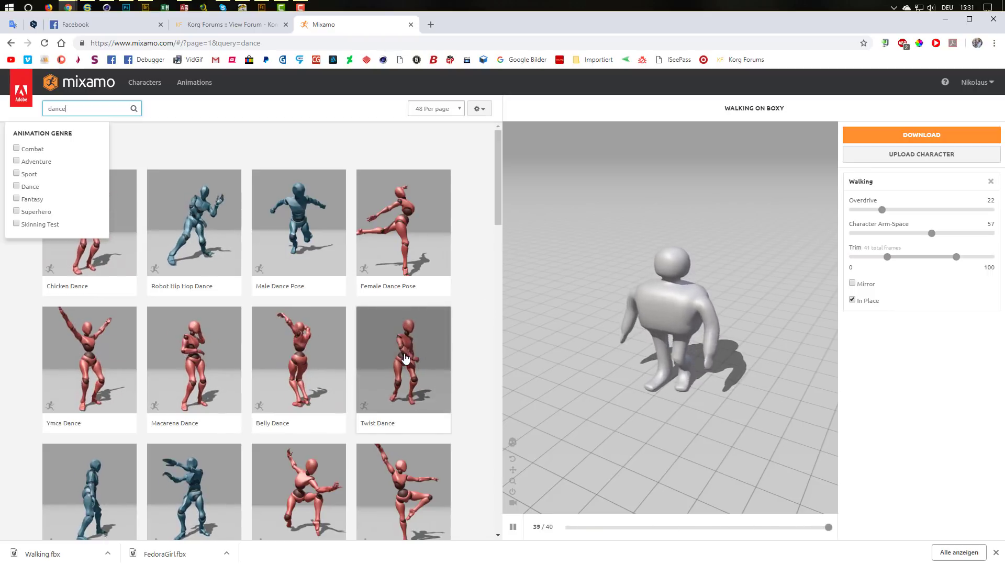
{"action": "left_click", "coordinate": [449, 395]}
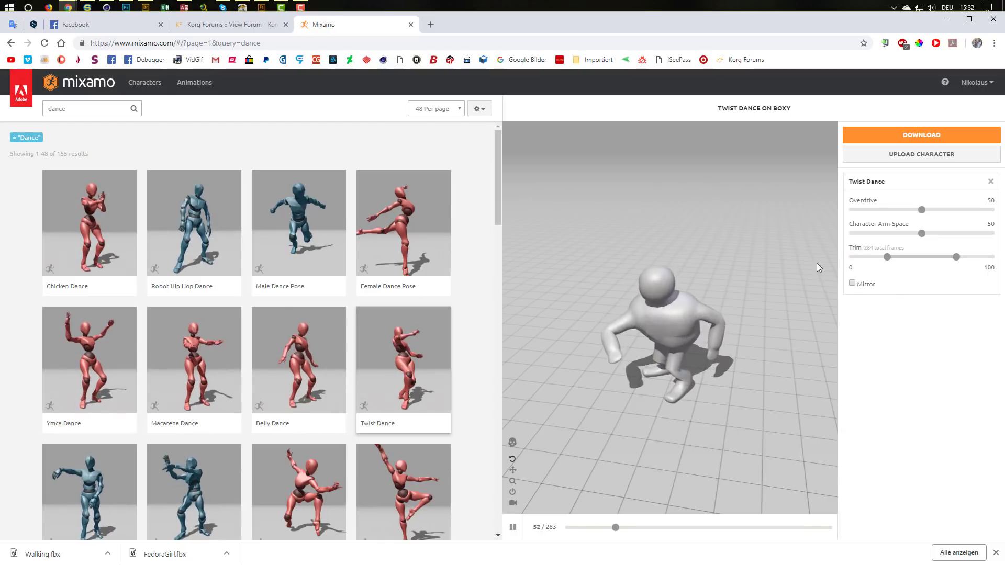
Step: Download the dancing character as FBX with skin at 30 frames per second, saving it as boxy.fbx on the Desktop
{"action": "left_click", "coordinate": [911, 136]}
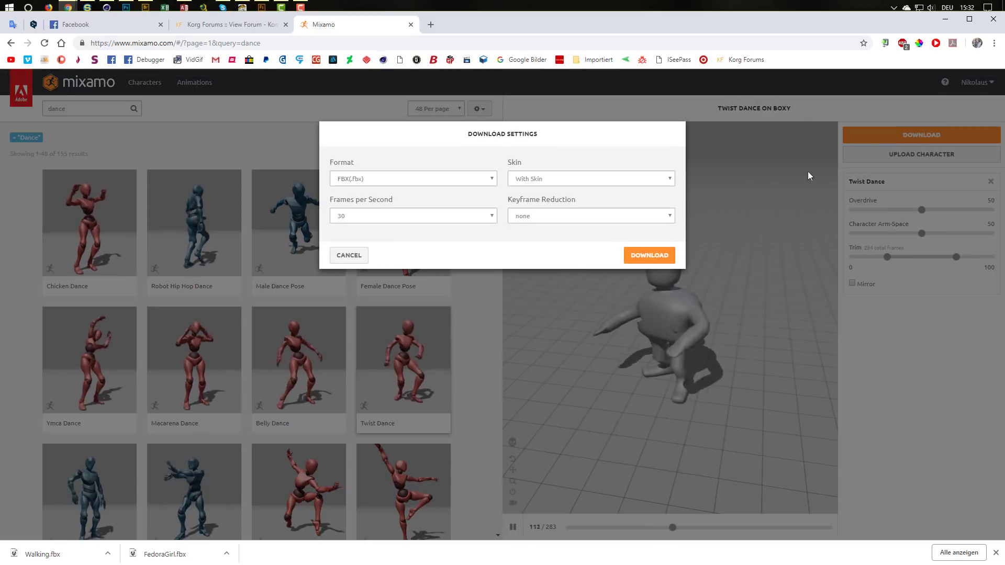
{"action": "left_click", "coordinate": [642, 255]}
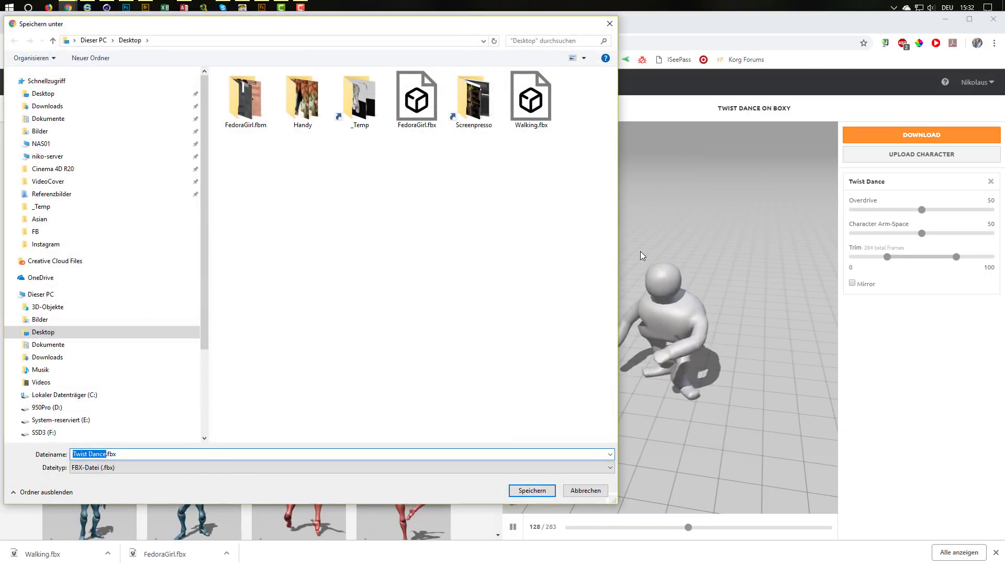
{"action": "type", "text": "b"}
{"action": "type", "text": "oxy"}
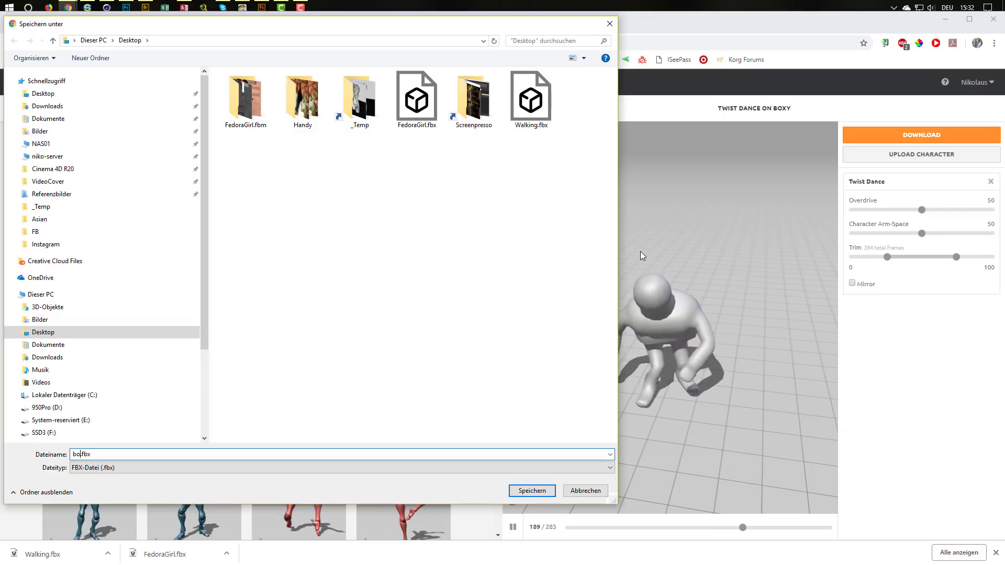
{"action": "key", "text": "Return"}
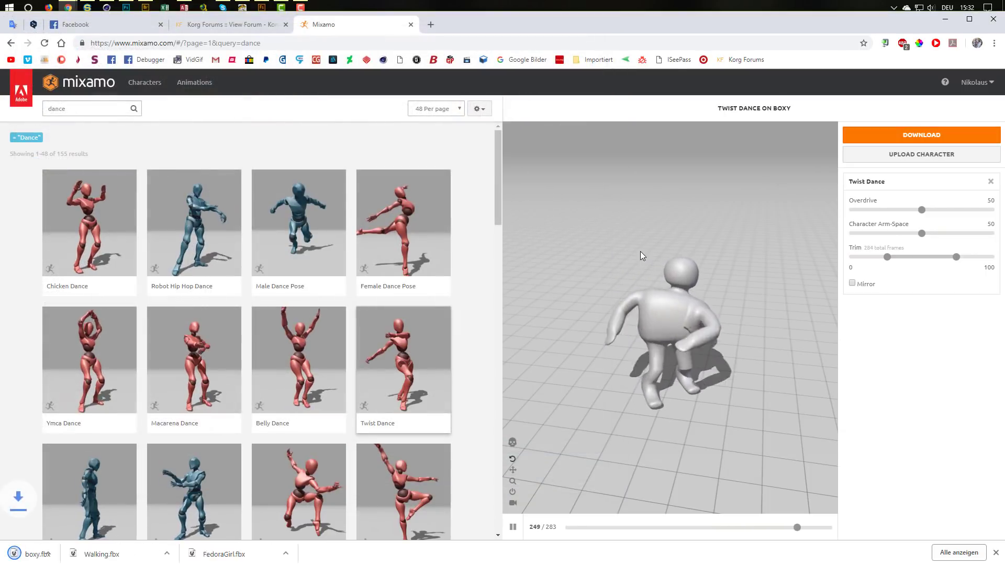
Step: Switch to Cinema 4D, delete the old character mesh and merge boxy.fbx from the Desktop with the existing import settings
{"action": "left_click", "coordinate": [107, 7]}
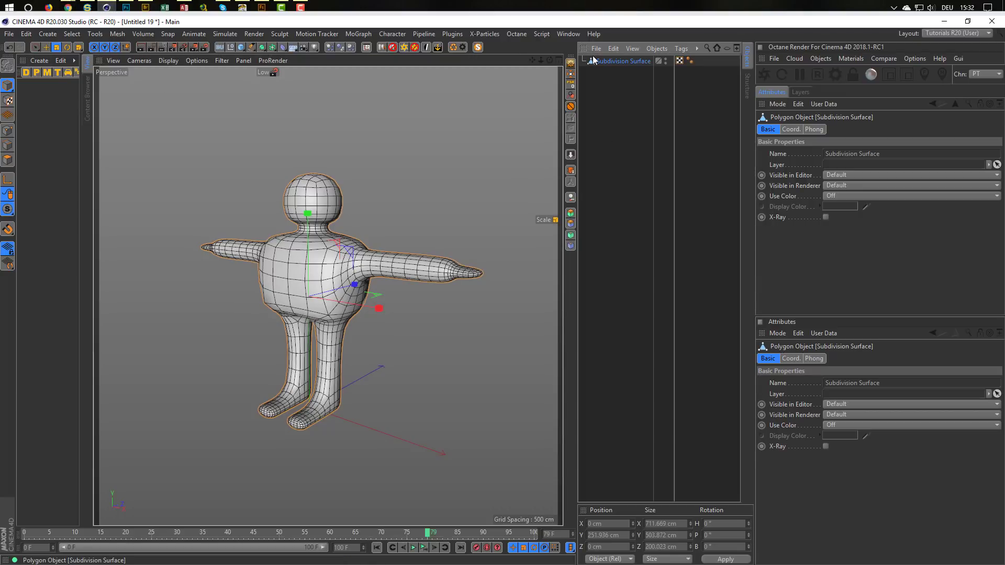
{"action": "key", "text": "Delete"}
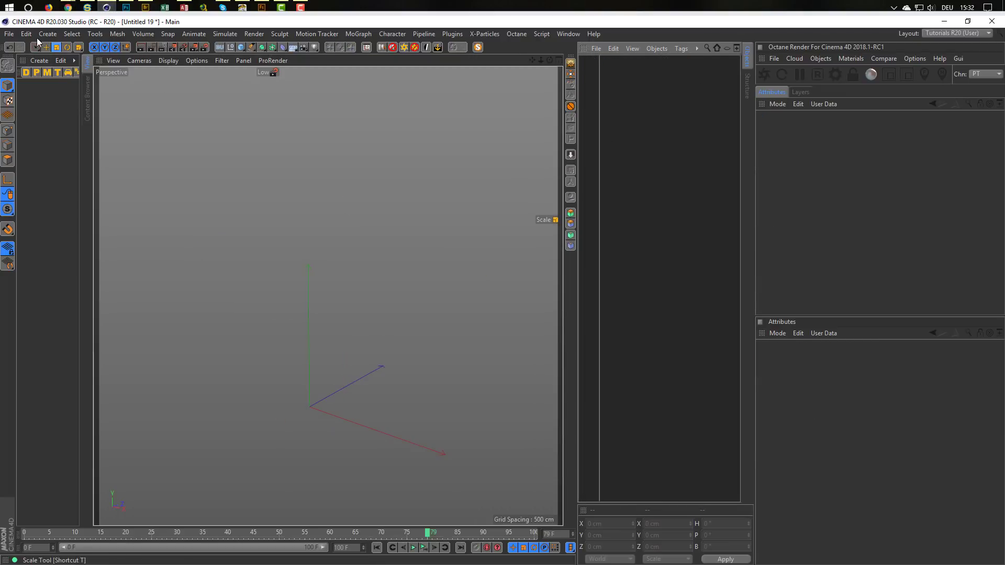
{"action": "left_click", "coordinate": [12, 35]}
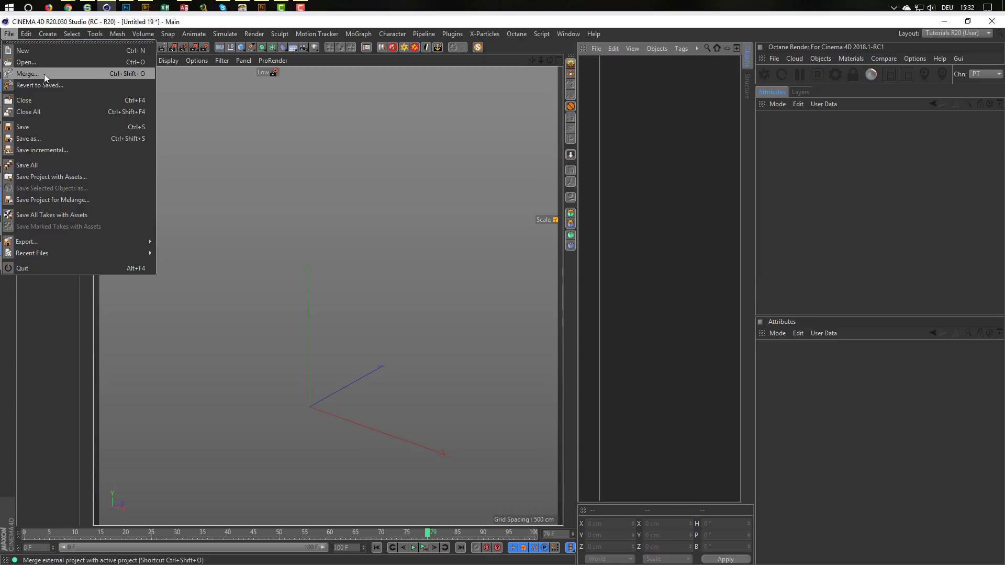
{"action": "left_click", "coordinate": [46, 77]}
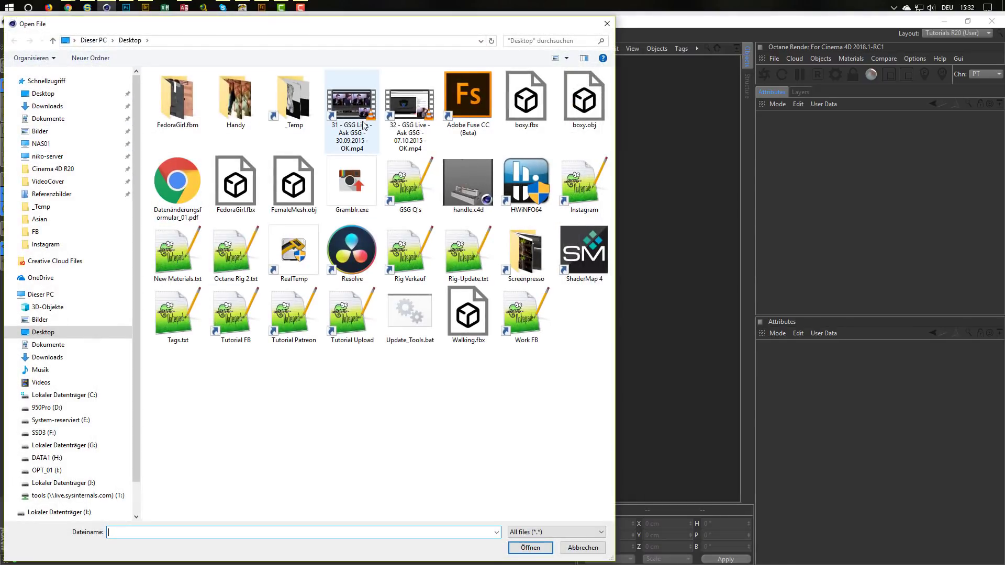
{"action": "double_click", "coordinate": [526, 99]}
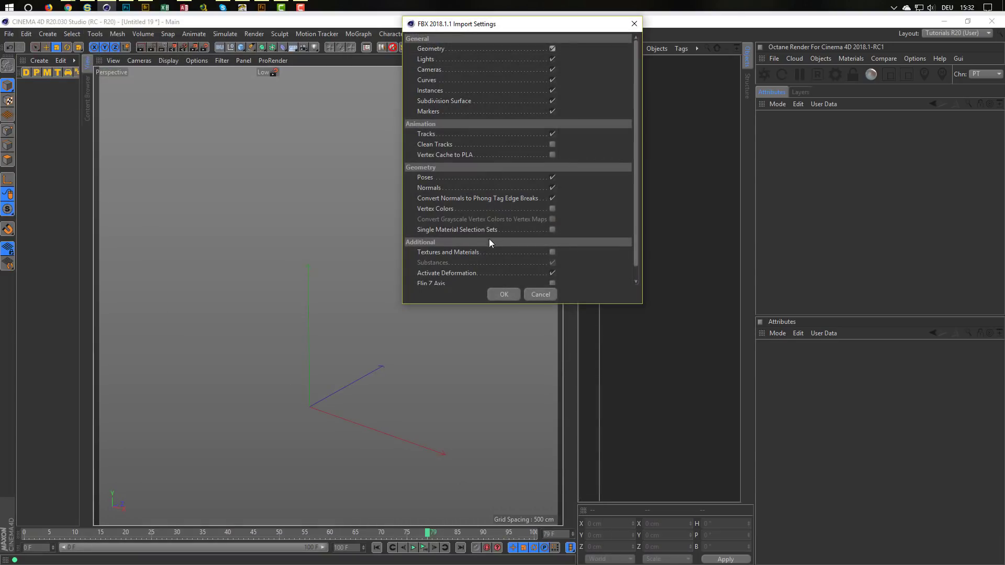
{"action": "left_click", "coordinate": [505, 295]}
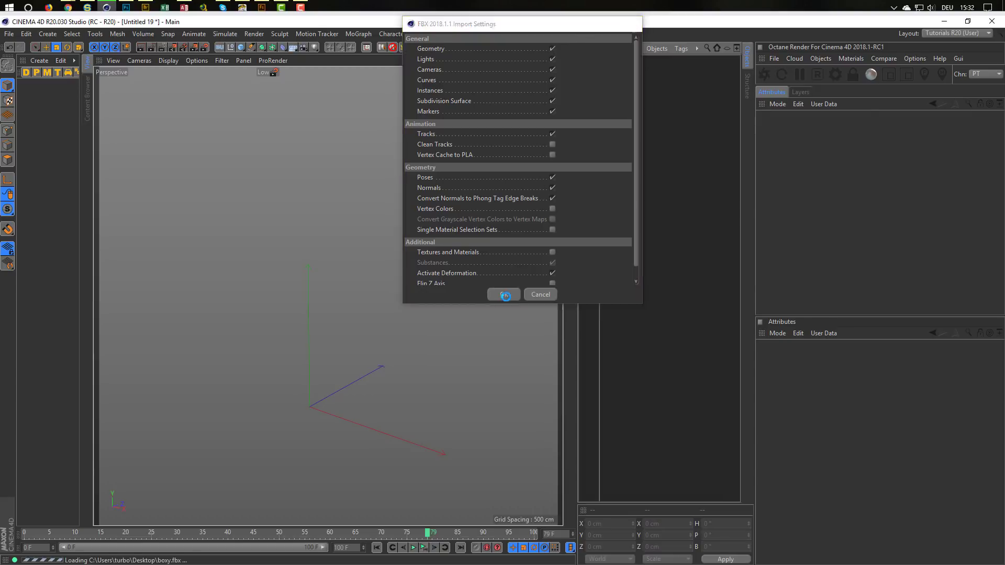
Step: Play the imported character's dance animation in the perspective view, then stop it
{"action": "middle_click_drag", "start_coordinate": [309, 291], "coordinate": [343, 268], "text": "alt"}
{"action": "left_click_drag", "start_coordinate": [349, 261], "coordinate": [335, 245], "text": "alt"}
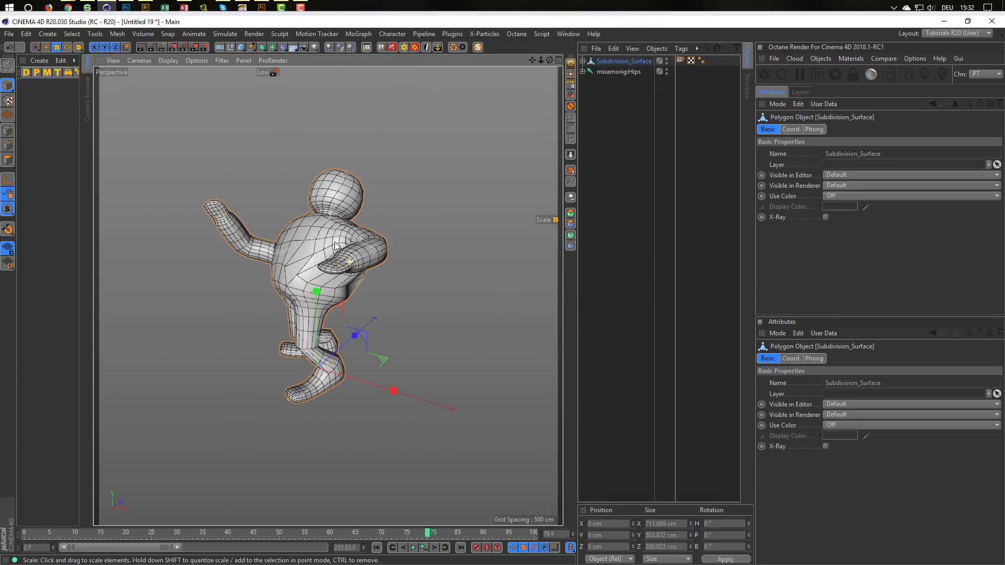
{"action": "left_click", "coordinate": [425, 550]}
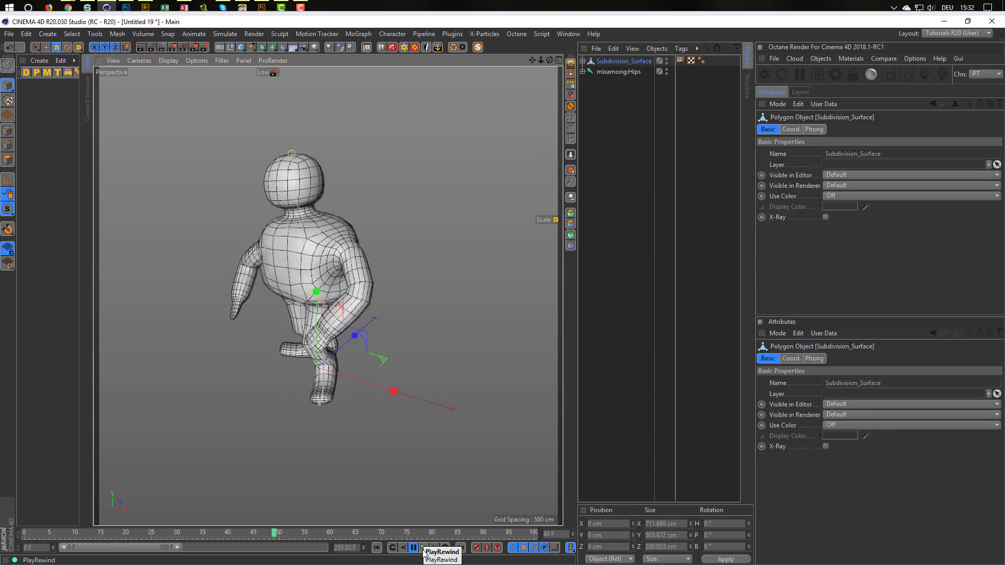
{"action": "left_click", "coordinate": [413, 549]}
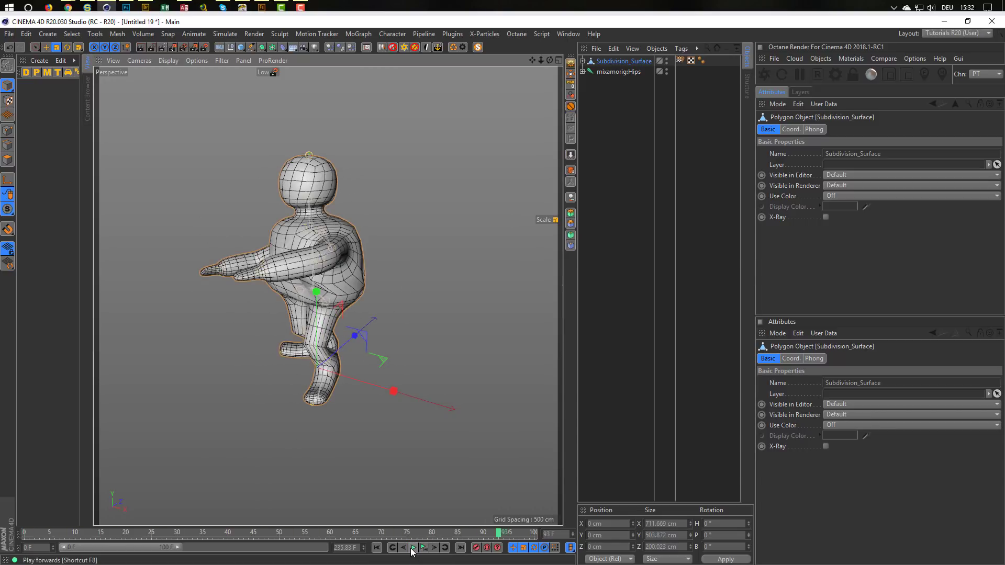
Step: Place the character mesh under a new Subdivision Surface and display it with Gouraud shading without lines
{"action": "left_click_drag", "start_coordinate": [309, 310], "coordinate": [327, 338], "text": "alt"}
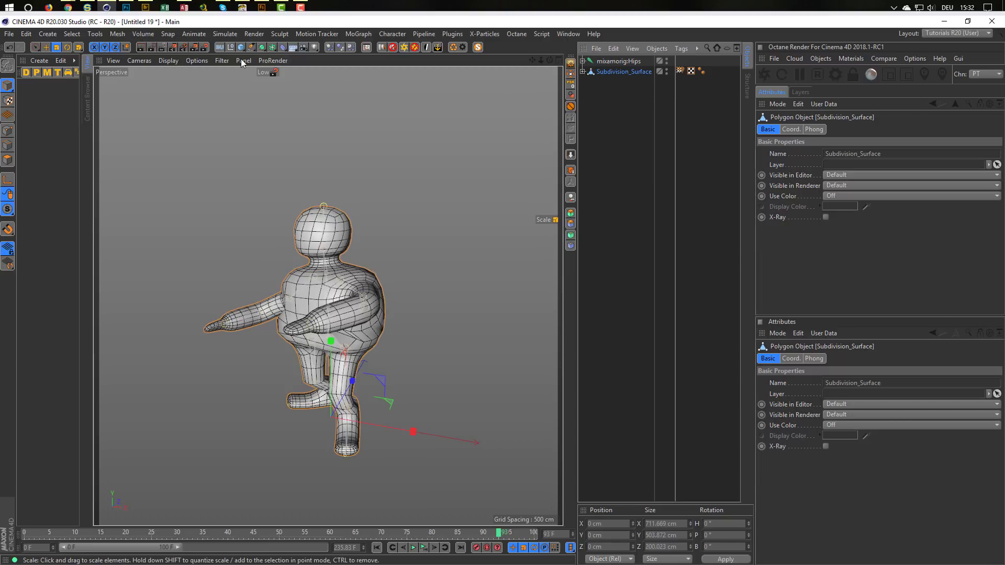
{"action": "left_click", "coordinate": [262, 48], "text": "alt"}
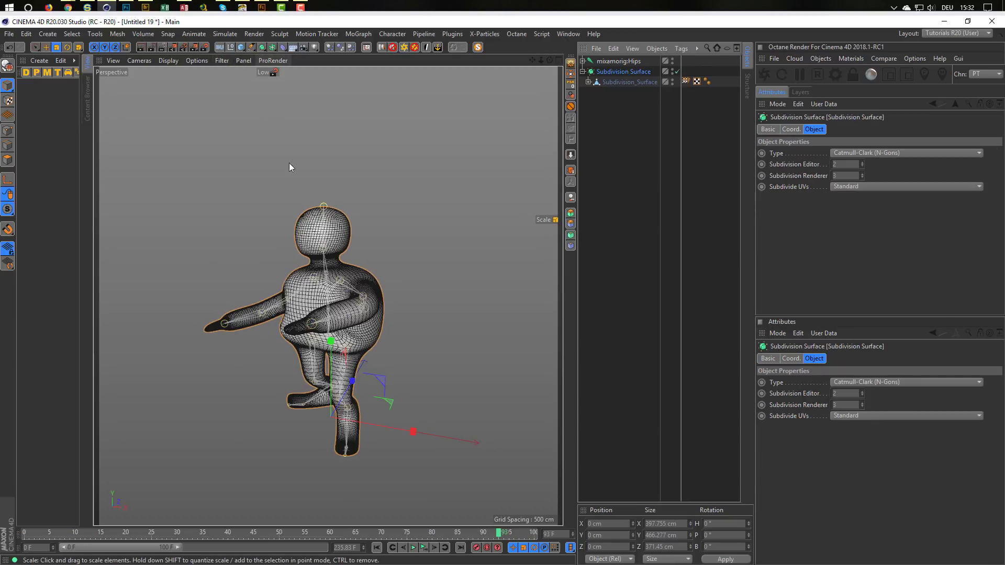
{"action": "left_click_drag", "start_coordinate": [331, 314], "coordinate": [313, 321], "text": "alt"}
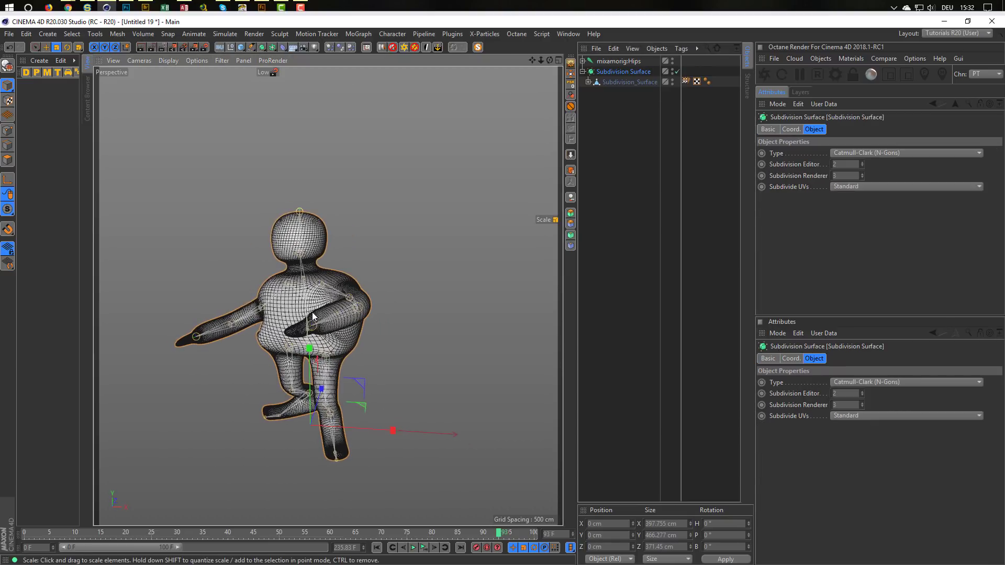
{"action": "key", "text": "n"}
{"action": "key", "text": "a"}
{"action": "scroll", "coordinate": [313, 339], "scroll_direction": "up", "scroll_amount": 2}
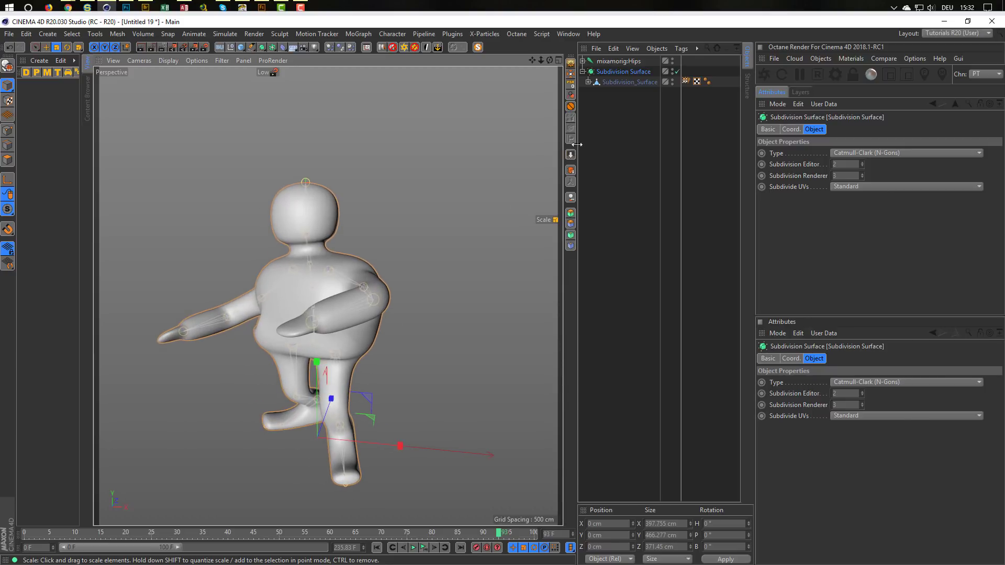
Step: Hide the mixamorig:Hips skeleton, preview the smoothed dance and move the timeline to frame 30 to inspect the belly folds
{"action": "left_click", "coordinate": [672, 60]}
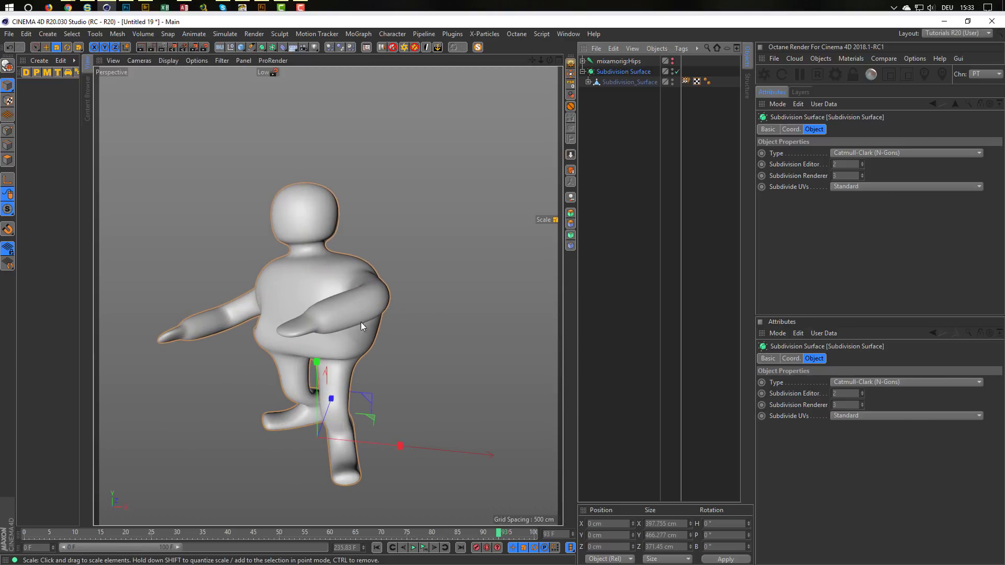
{"action": "middle_click_drag", "start_coordinate": [361, 325], "coordinate": [370, 298], "text": "alt"}
{"action": "left_click", "coordinate": [424, 548]}
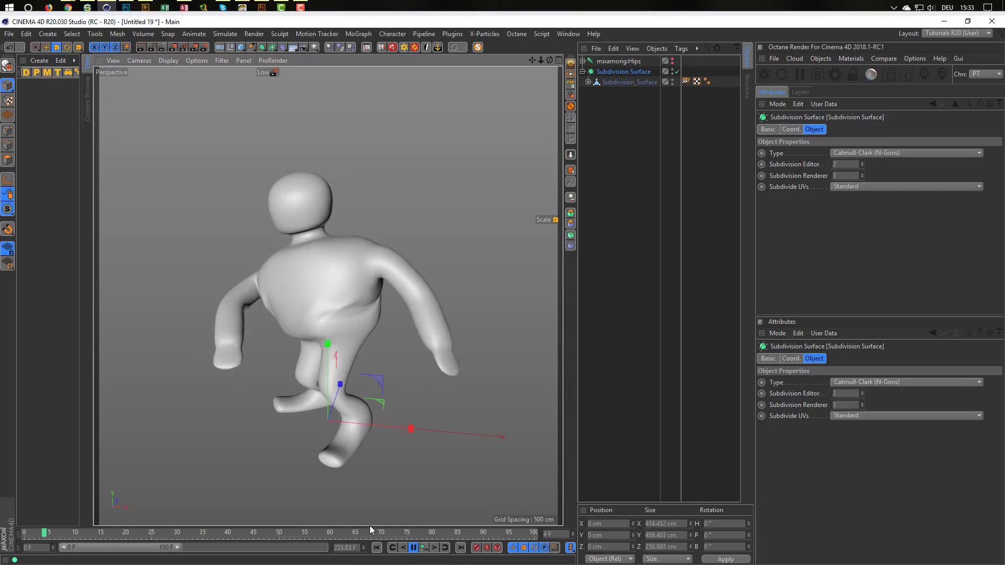
{"action": "left_click", "coordinate": [416, 548]}
{"action": "left_click", "coordinate": [24, 533]}
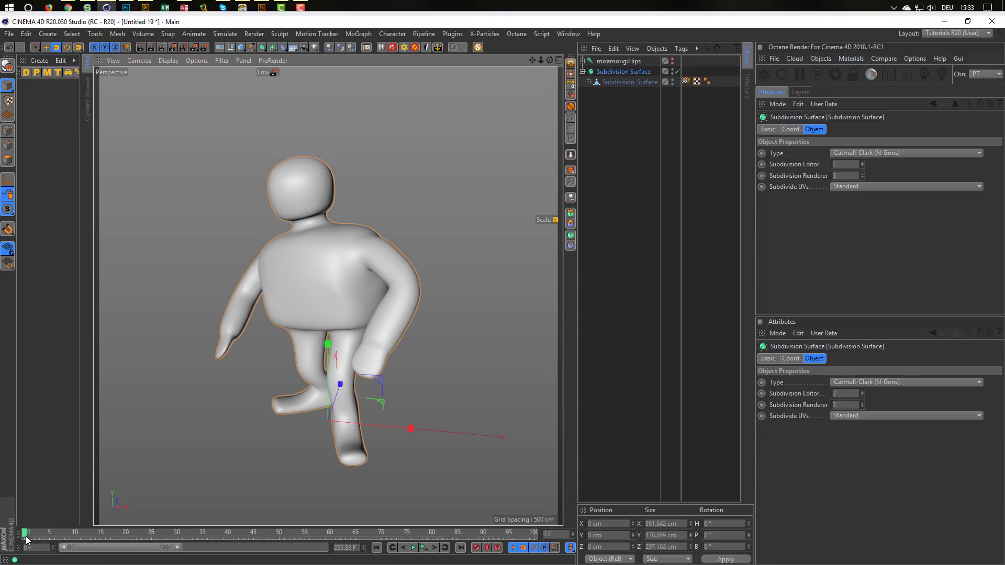
{"action": "left_click_drag", "start_coordinate": [26, 535], "coordinate": [179, 532]}
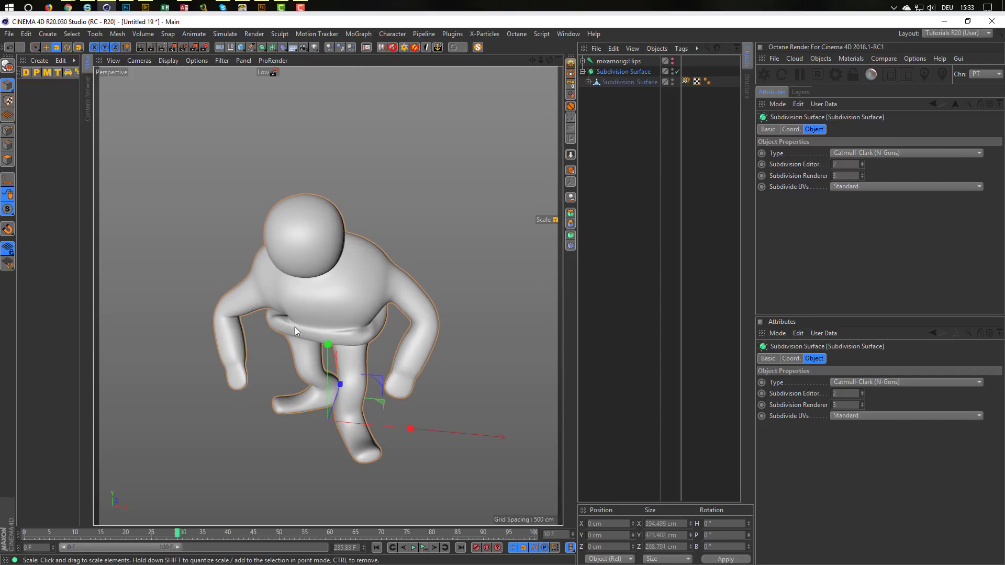
{"action": "left_click_drag", "start_coordinate": [343, 313], "coordinate": [345, 346], "text": "alt"}
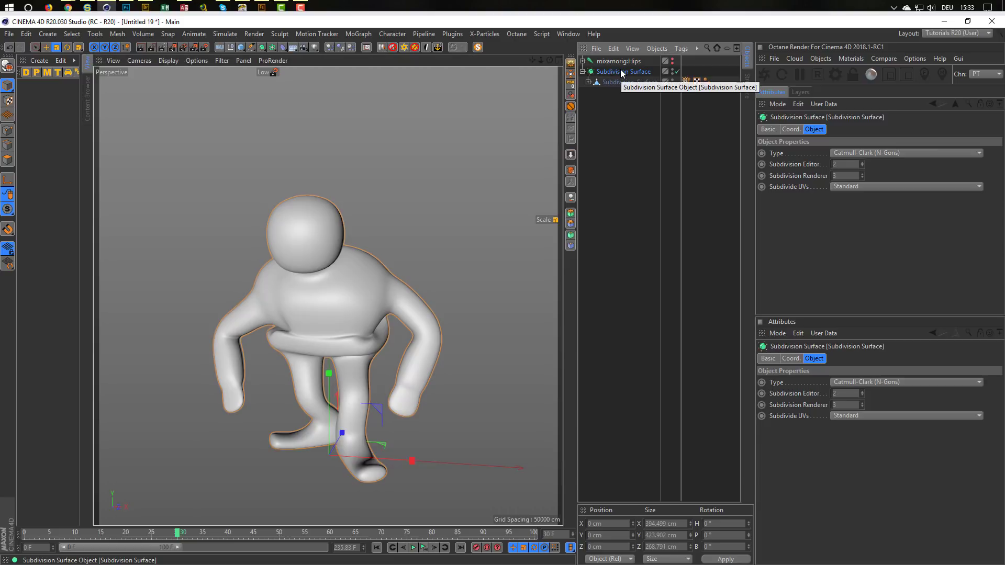
Step: Group the Subdivision Surface under a null and add a Smoothing deformer inside that null above it
{"action": "key", "text": "alt+g"}
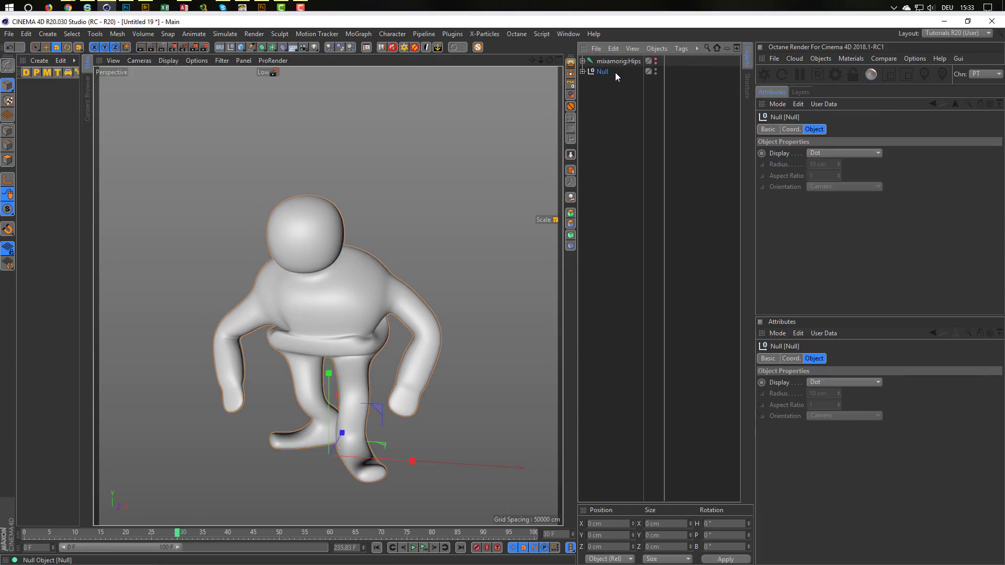
{"action": "left_click", "coordinate": [582, 72]}
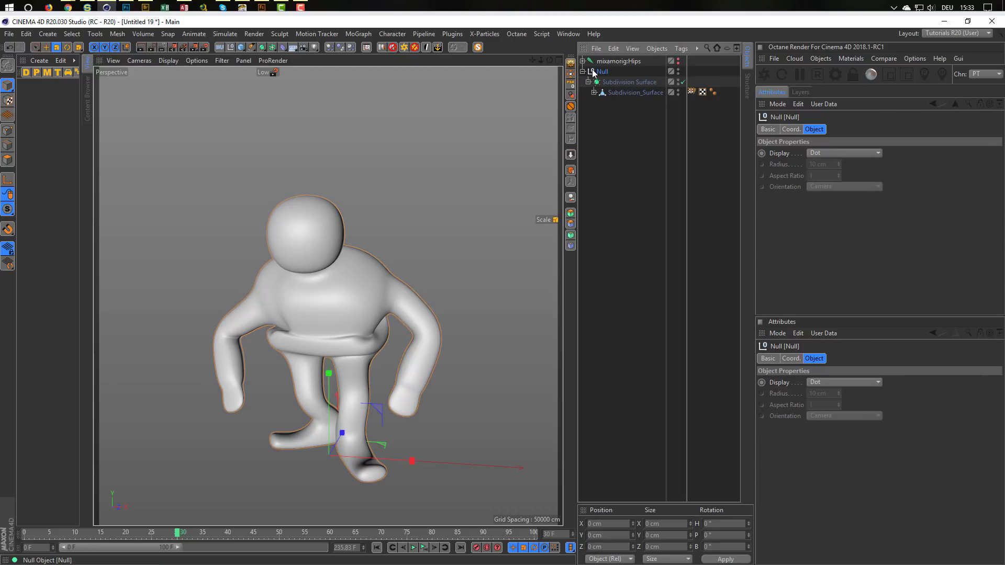
{"action": "left_click", "coordinate": [281, 49]}
{"action": "left_click", "coordinate": [338, 194]}
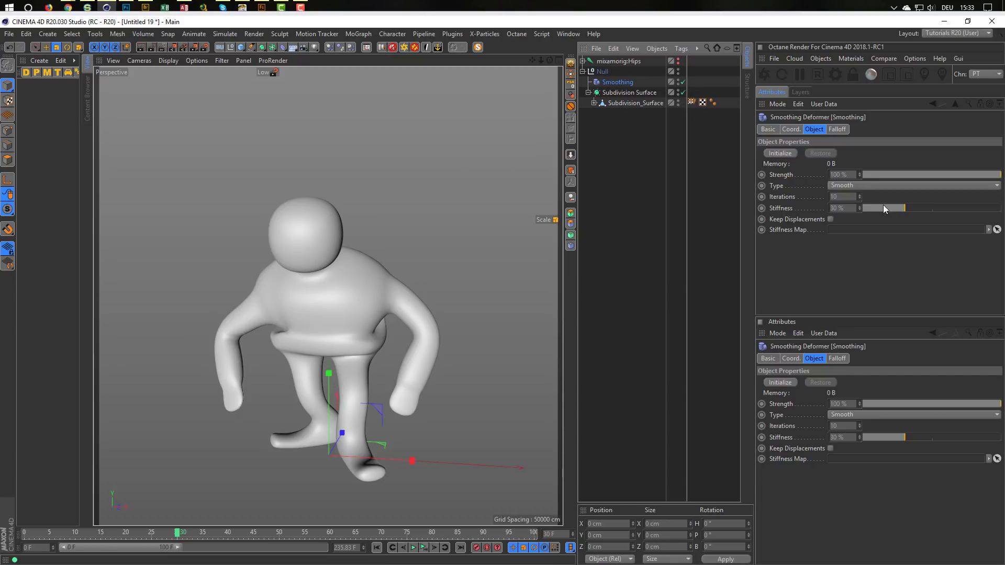
Step: Set the Smoothing deformer's stiffness to 0% and iterations to 37, and play the dance to check the result
{"action": "mouse_move", "coordinate": [893, 209]}
{"action": "left_mouse_down"}
{"action": "mouse_move", "coordinate": [826, 210]}
{"action": "mouse_move", "coordinate": [889, 197]}
{"action": "left_mouse_up"}
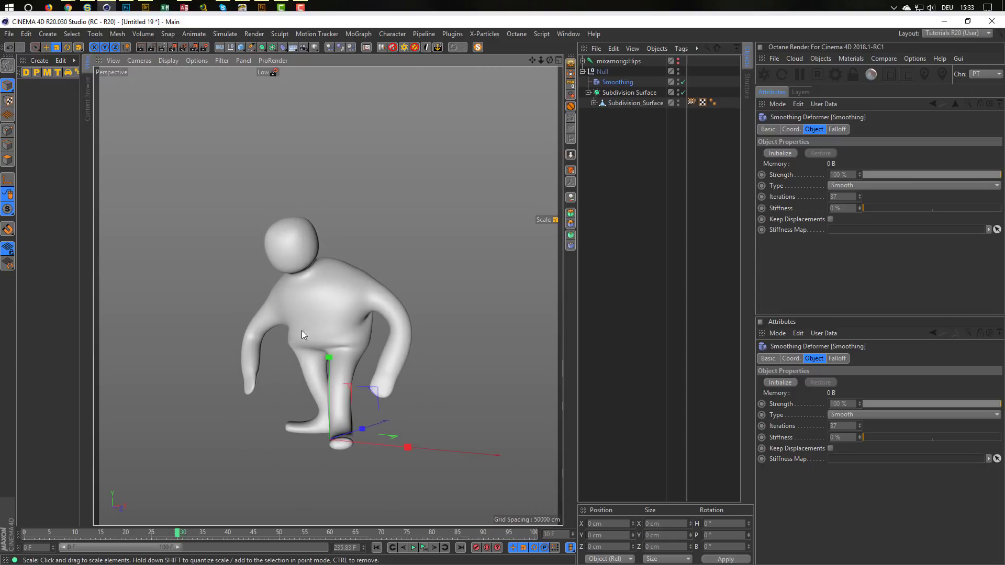
{"action": "left_click", "coordinate": [424, 549]}
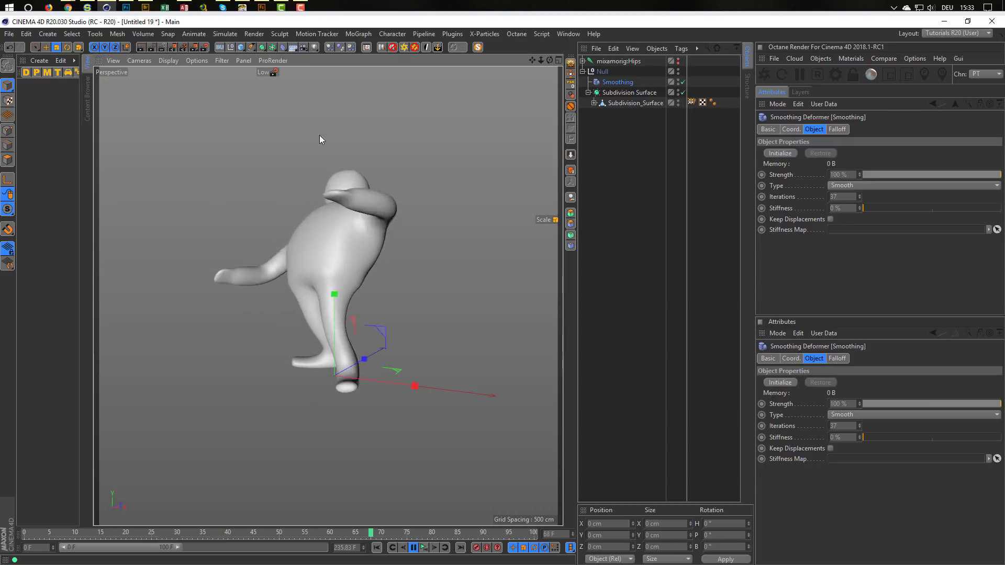
Step: Add a Disc as a floor beneath the dancing character and enlarge its outer radius to about 988 cm
{"action": "left_click", "coordinate": [241, 47]}
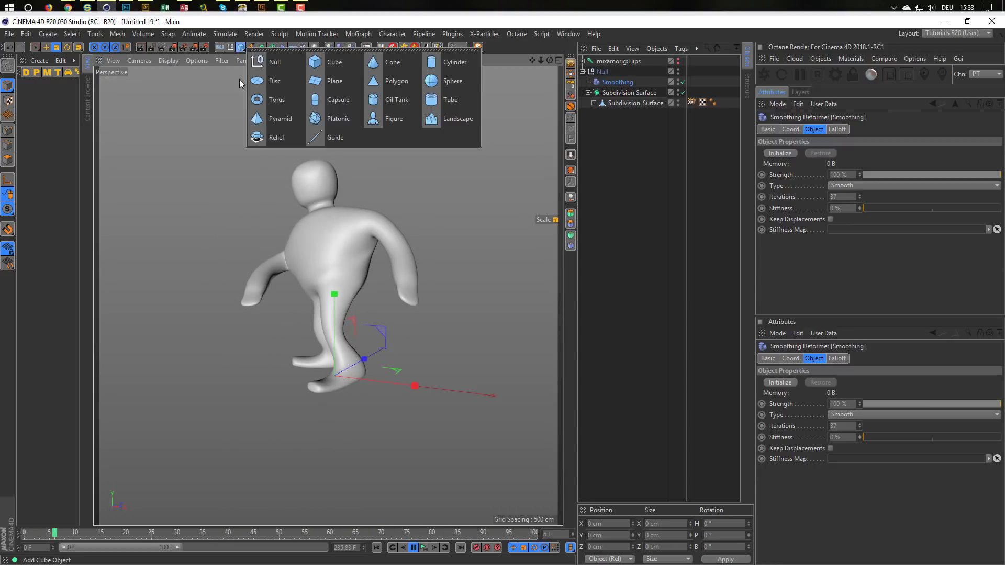
{"action": "left_click", "coordinate": [256, 83]}
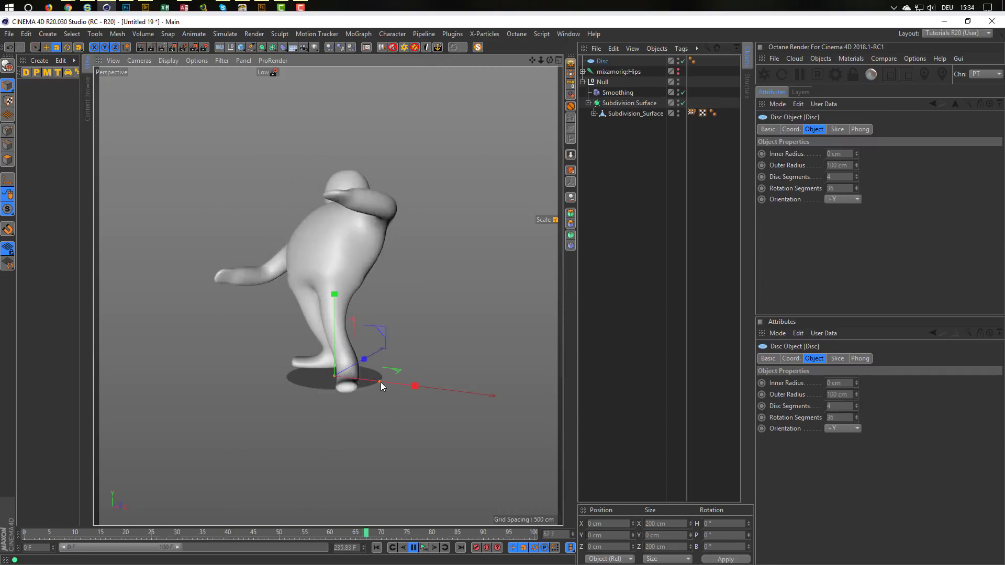
{"action": "left_click_drag", "start_coordinate": [380, 382], "coordinate": [580, 407]}
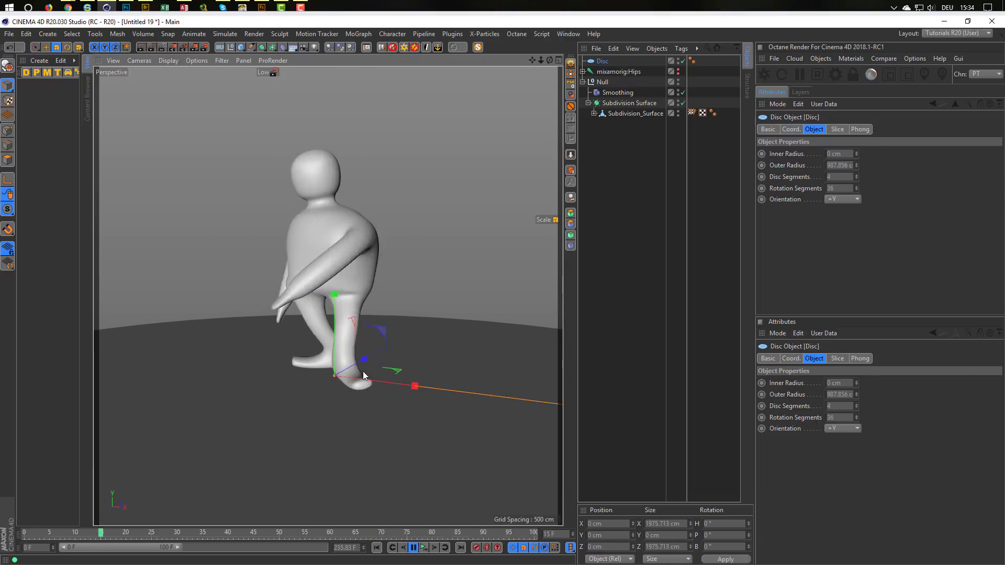
Step: Turn on SSAO in the perspective viewport and expand the Subdivision_Surface mesh to show its child Skin object
{"action": "left_click", "coordinate": [194, 61]}
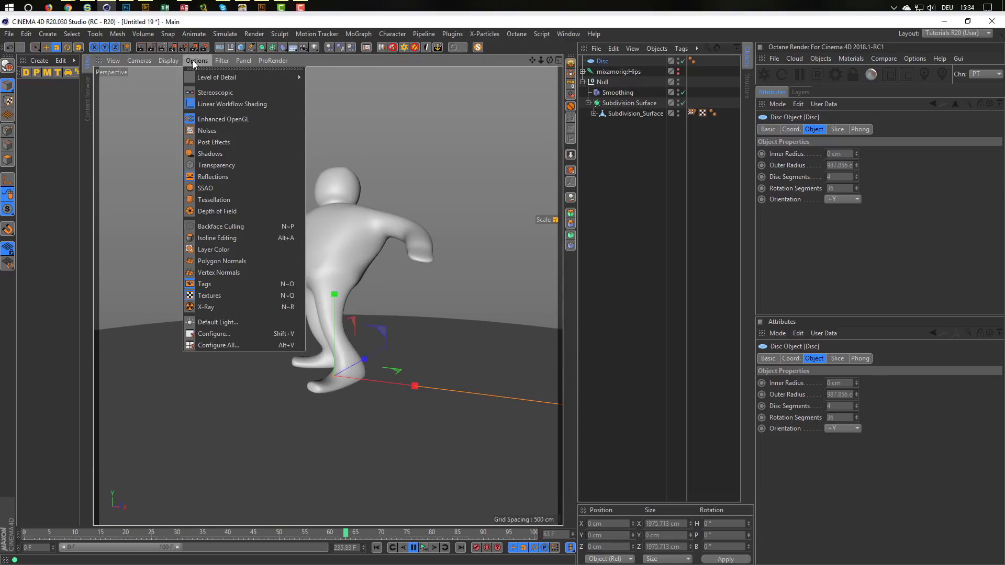
{"action": "left_click", "coordinate": [208, 189]}
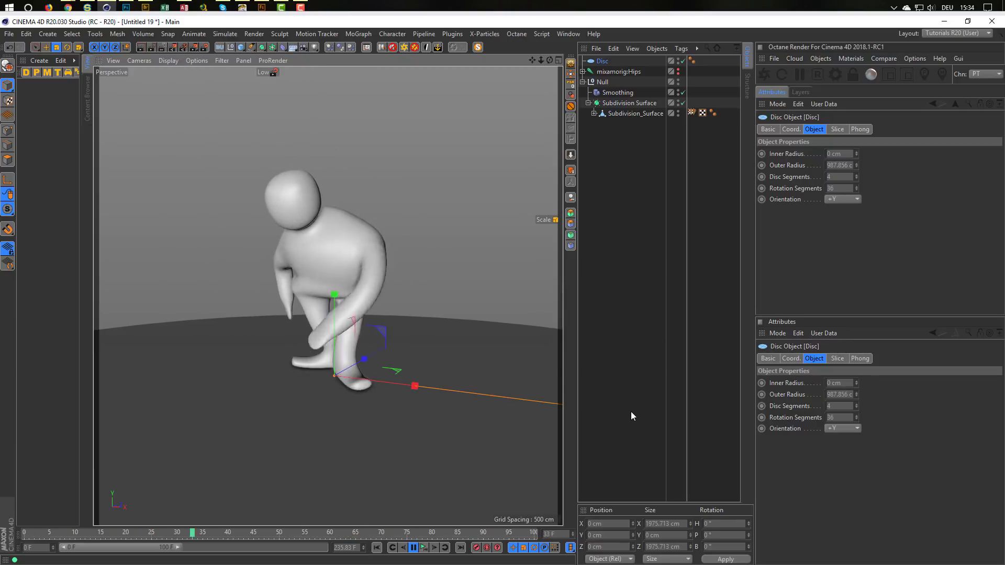
{"action": "left_click_drag", "start_coordinate": [322, 315], "coordinate": [322, 328], "text": "alt"}
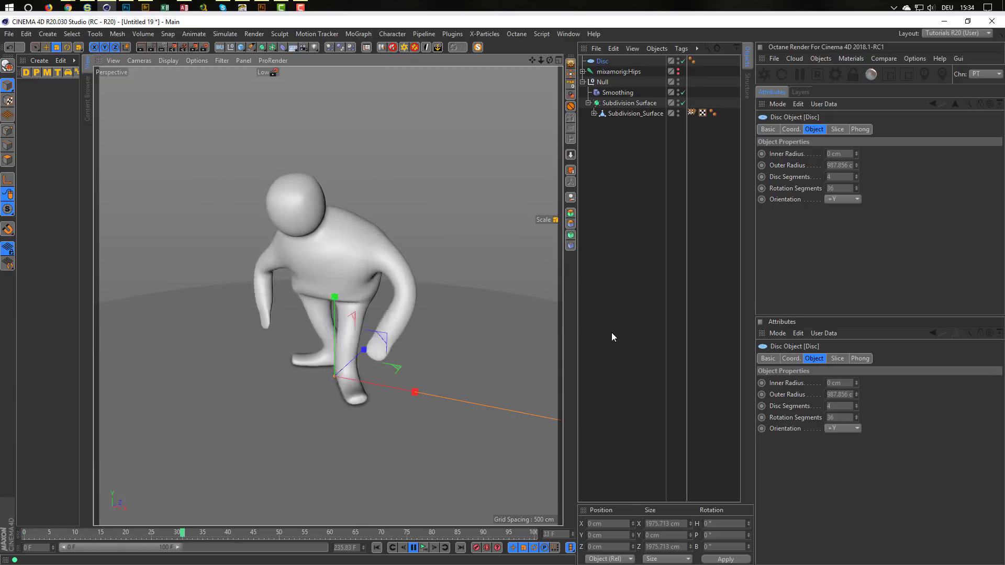
{"action": "left_click", "coordinate": [595, 113]}
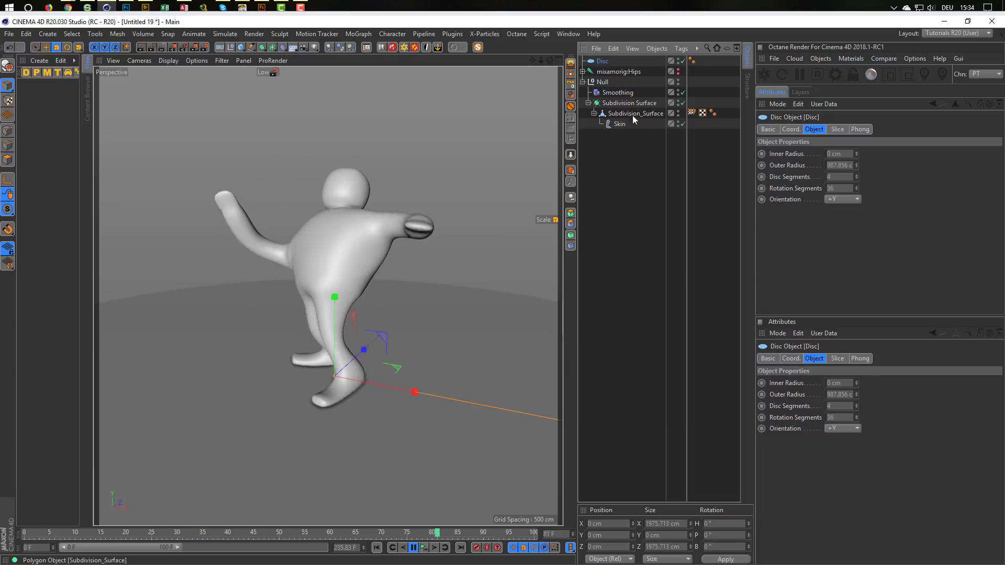